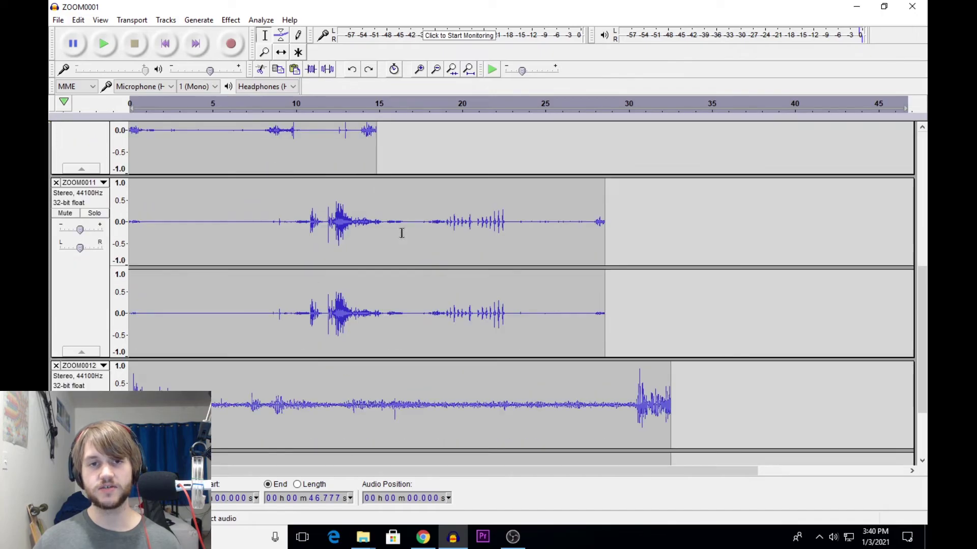
Select all the imported tracks and apply Normalize to them.
scroll(418, 243, down, 4)
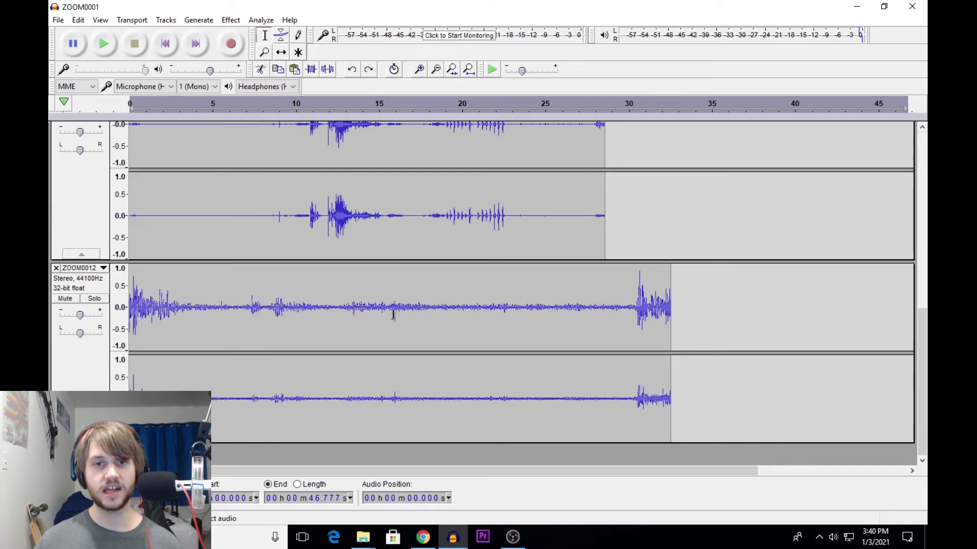
scroll(424, 300, up, 2)
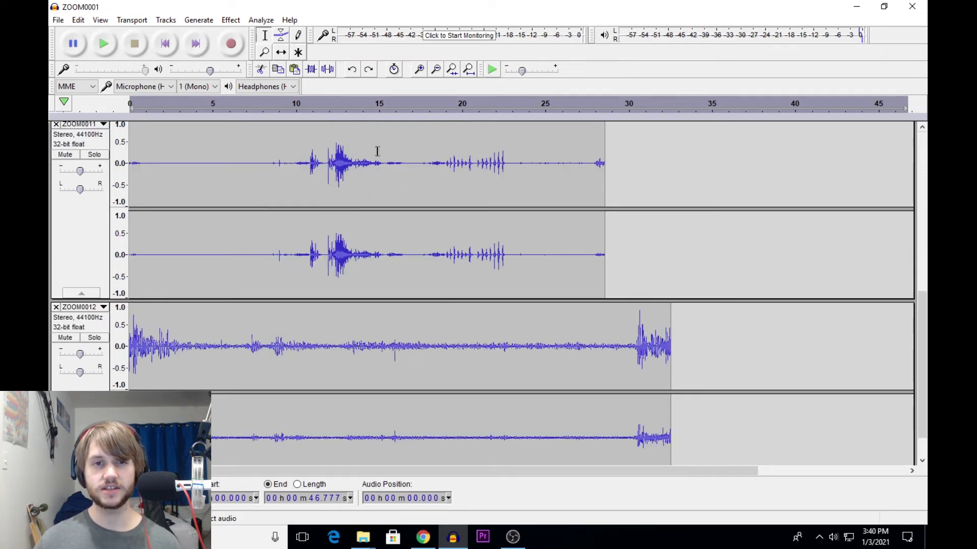
scroll(316, 254, up, 14)
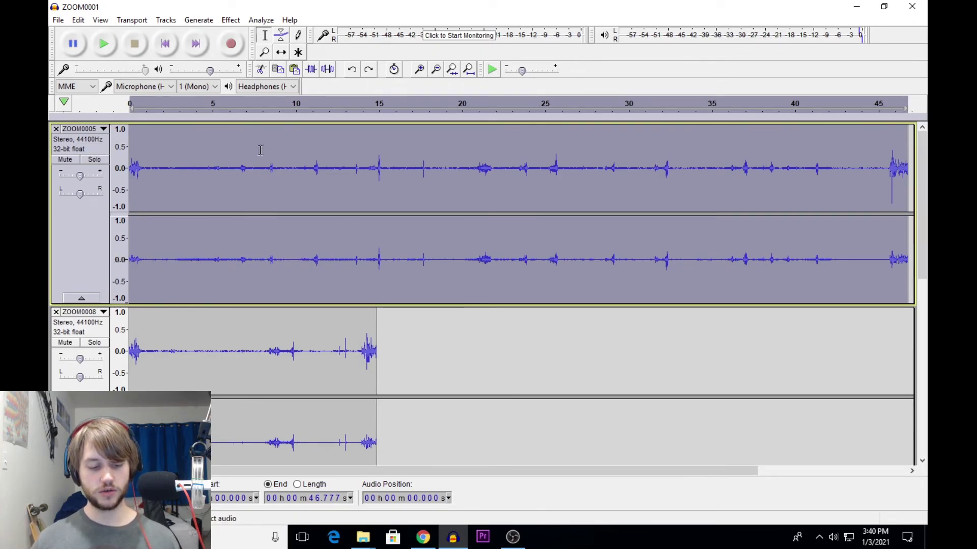
key(ctrl+a)
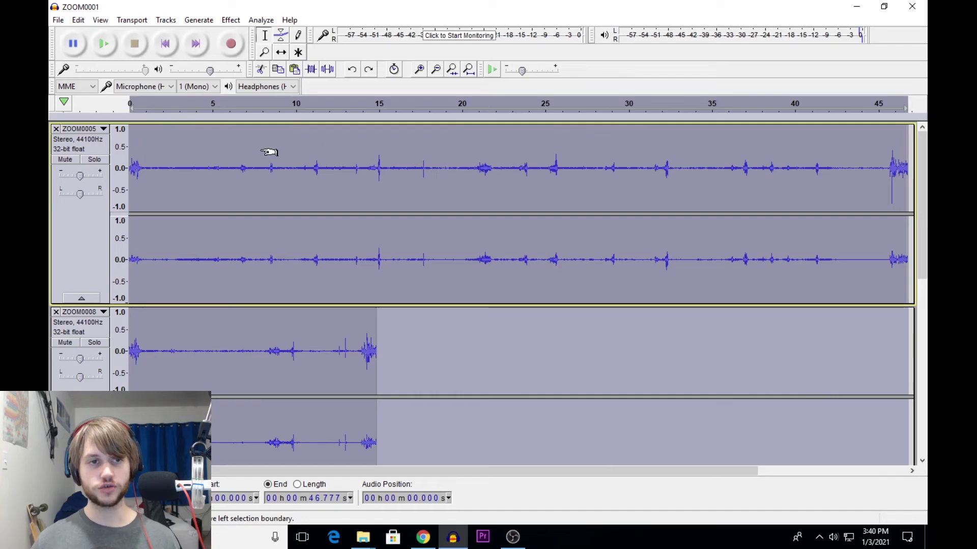
click(230, 20)
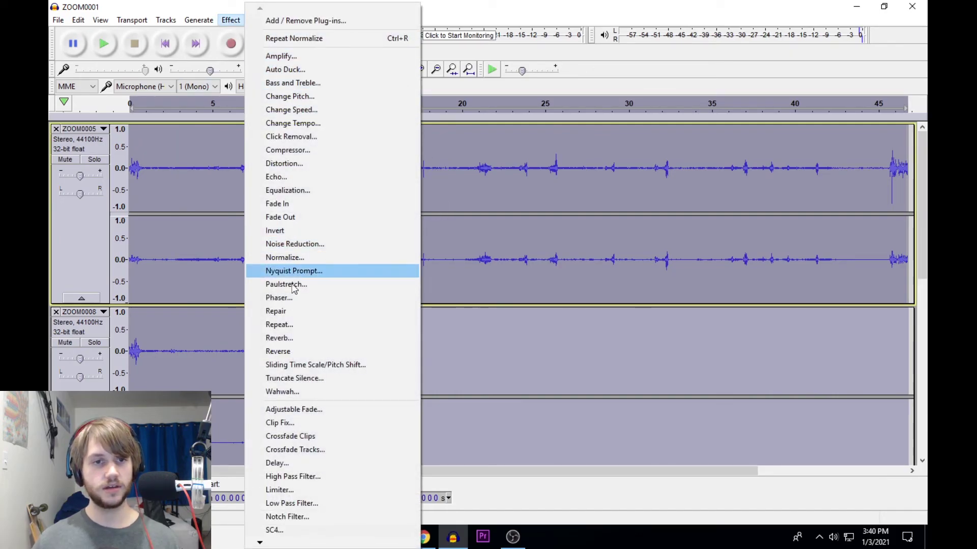
click(292, 257)
click(543, 298)
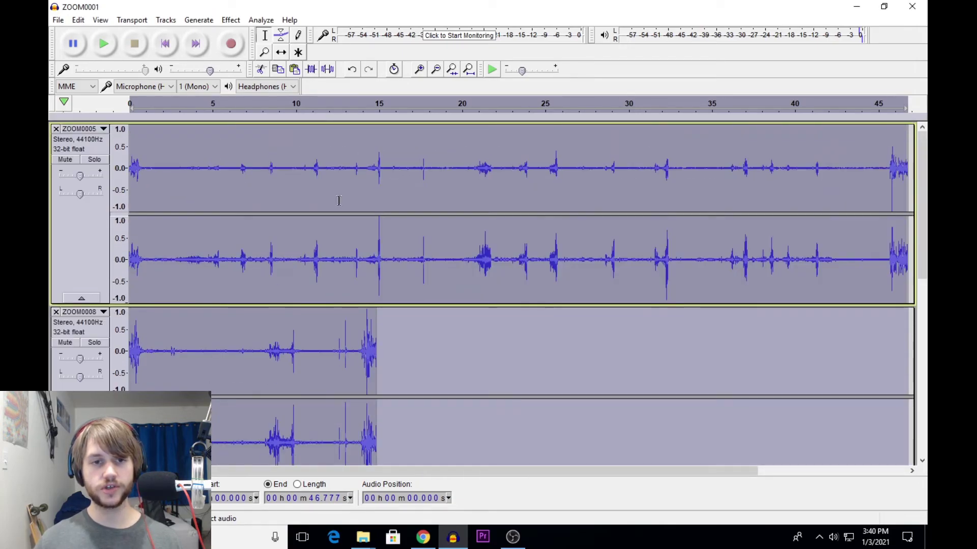
Solo the ZOOM0005 track, then delete the noisy first 1.3 seconds or so and everything after about 44.2 seconds.
click(94, 162)
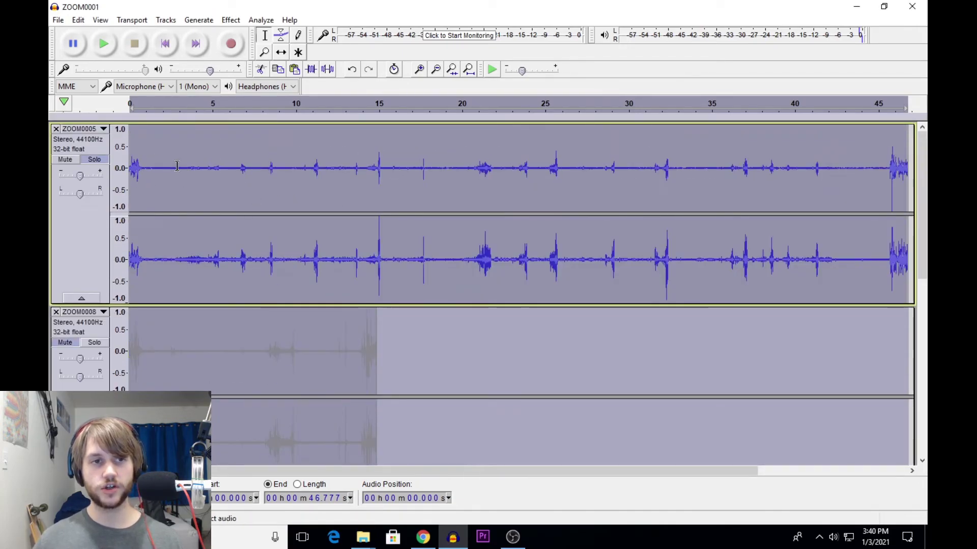
key(space)
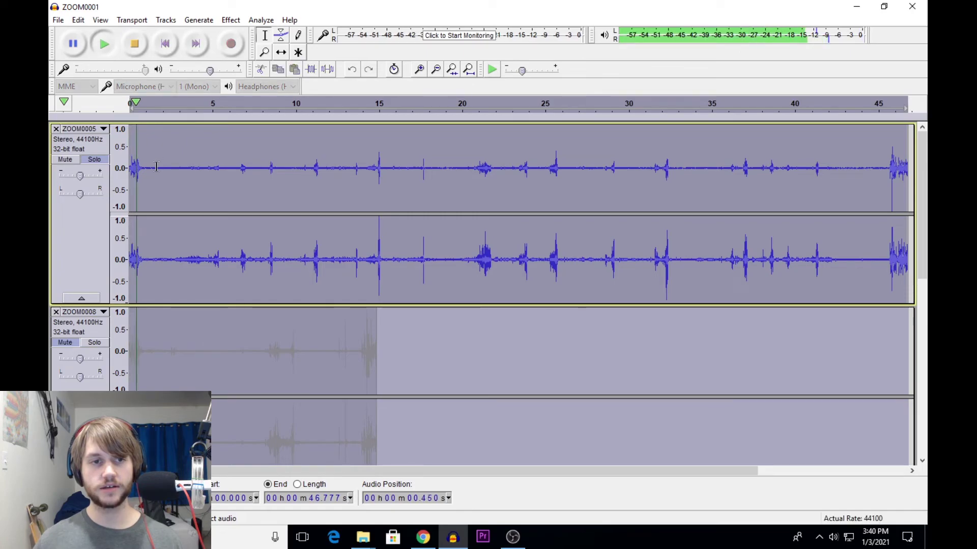
key(space)
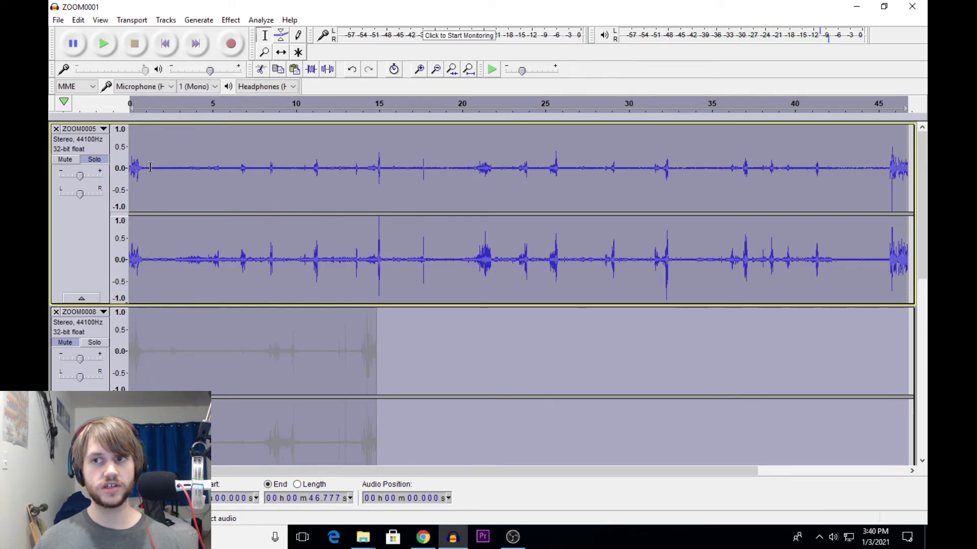
drag(150, 167, 130, 168)
key(Delete)
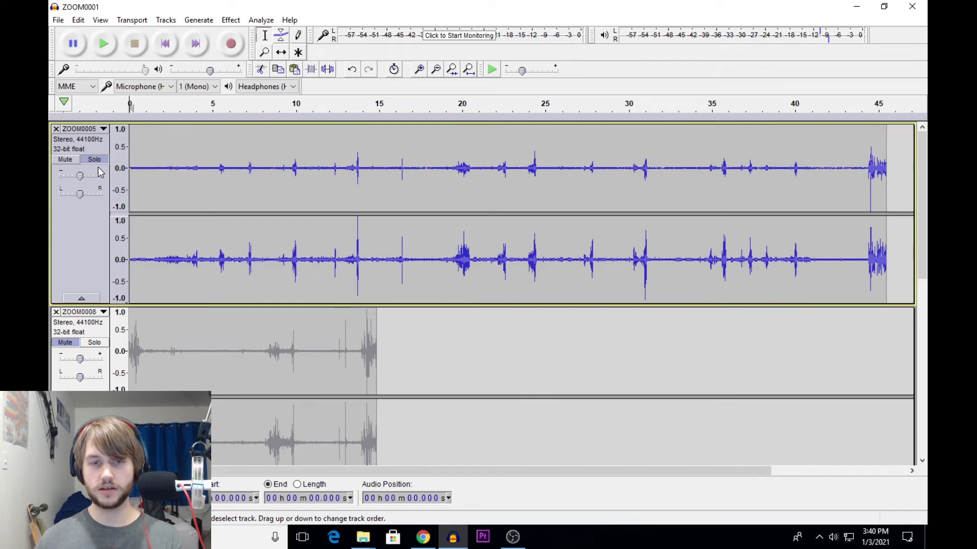
drag(864, 171, 898, 175)
key(Delete)
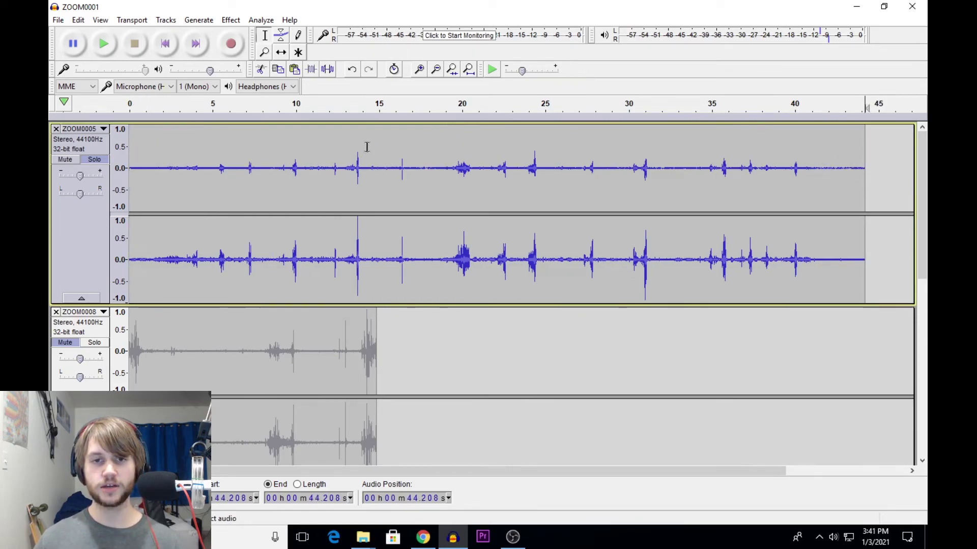
Play back the trimmed ZOOM0005 track from its beginning and from about 40 seconds.
double_click(337, 147)
key(space)
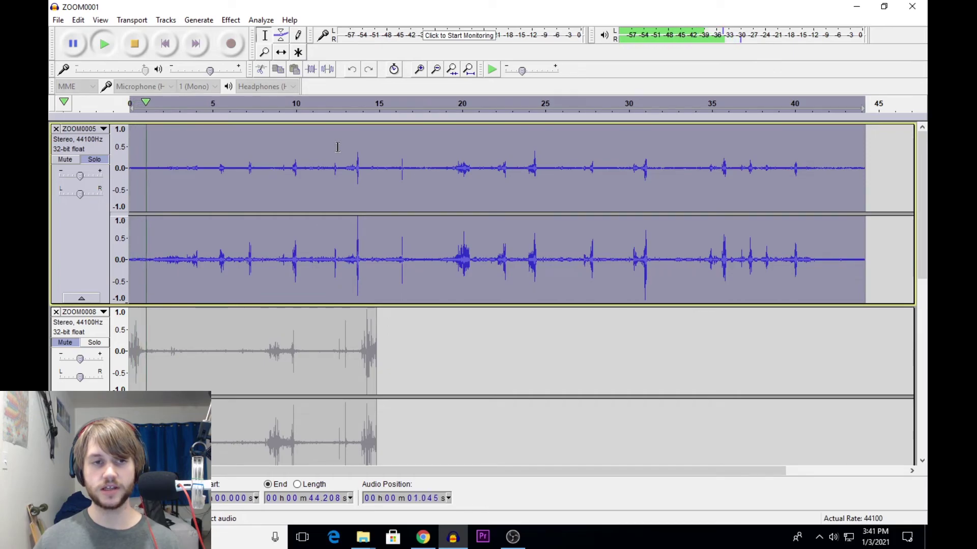
key(space)
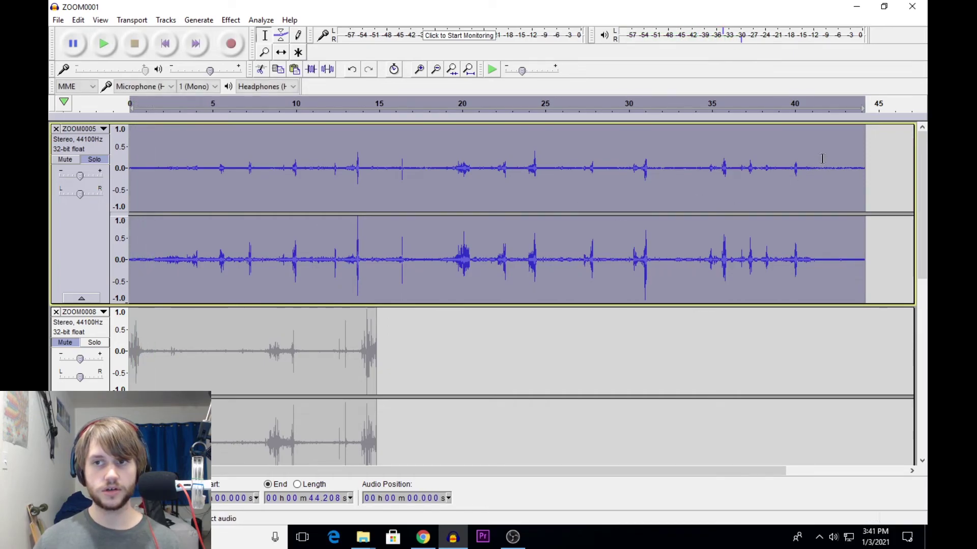
click(789, 103)
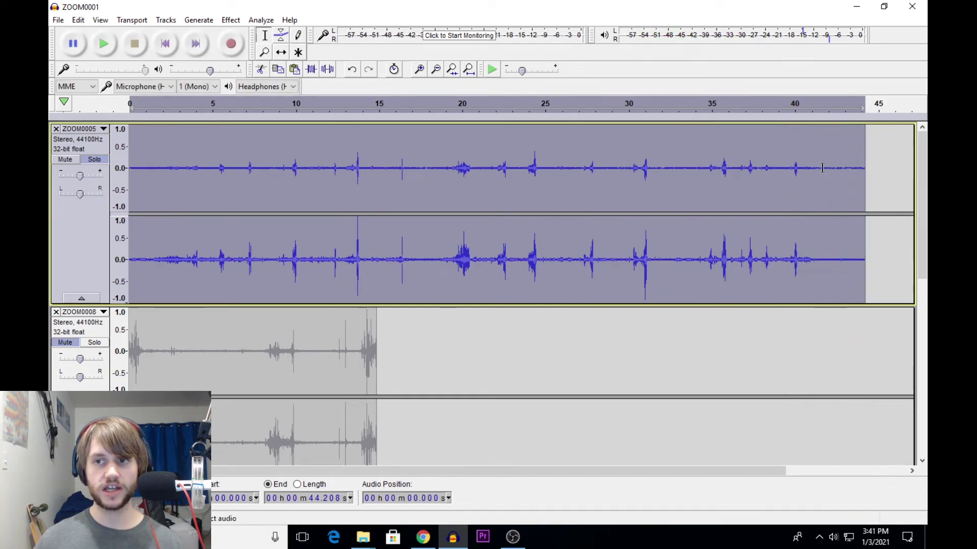
Apply Noise Reduction at 12 dB to the whole ZOOM0005 track, using its quiet section from 41.2 to 44.2 seconds as the noise profile.
mouse_move(810, 164)
mouse_down()
mouse_move(866, 171)
mouse_move(824, 177)
mouse_up()
key(space)
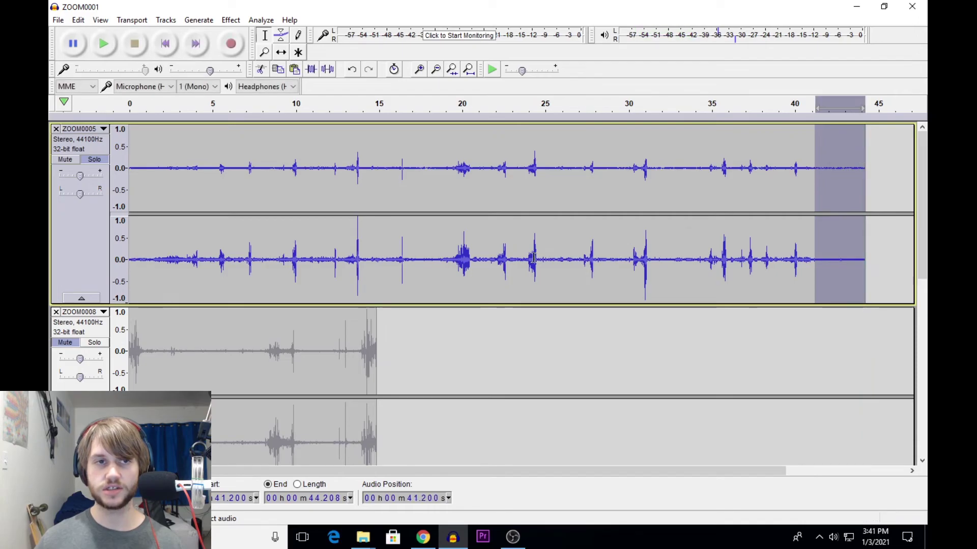
click(230, 20)
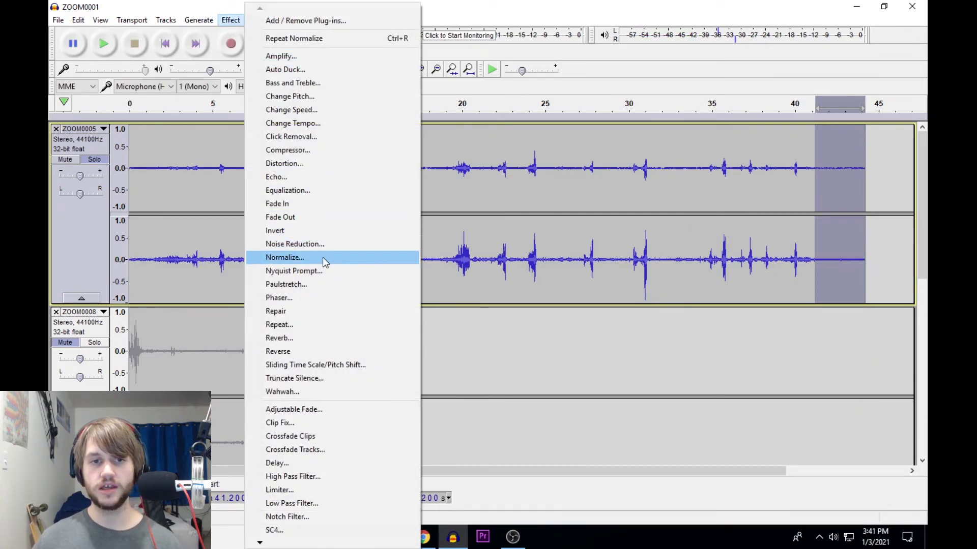
click(307, 244)
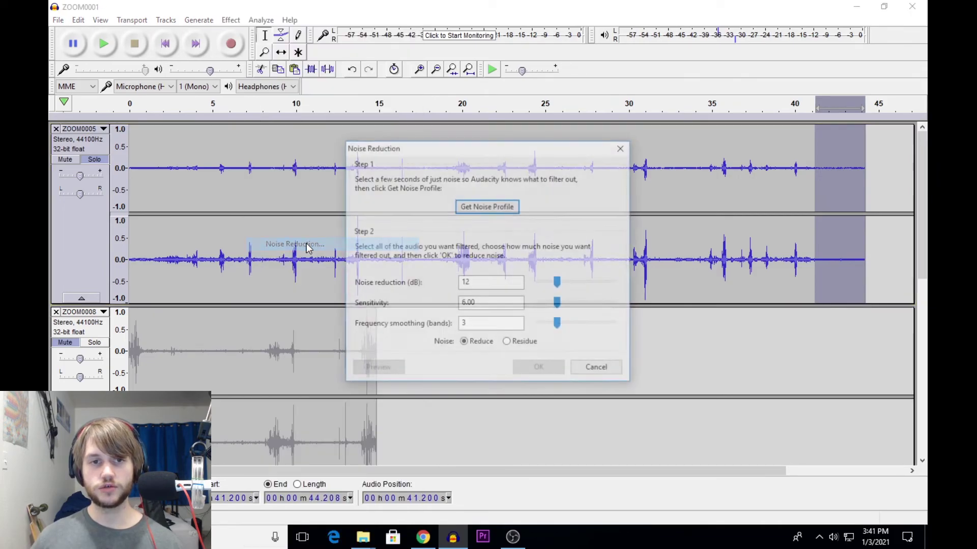
click(490, 207)
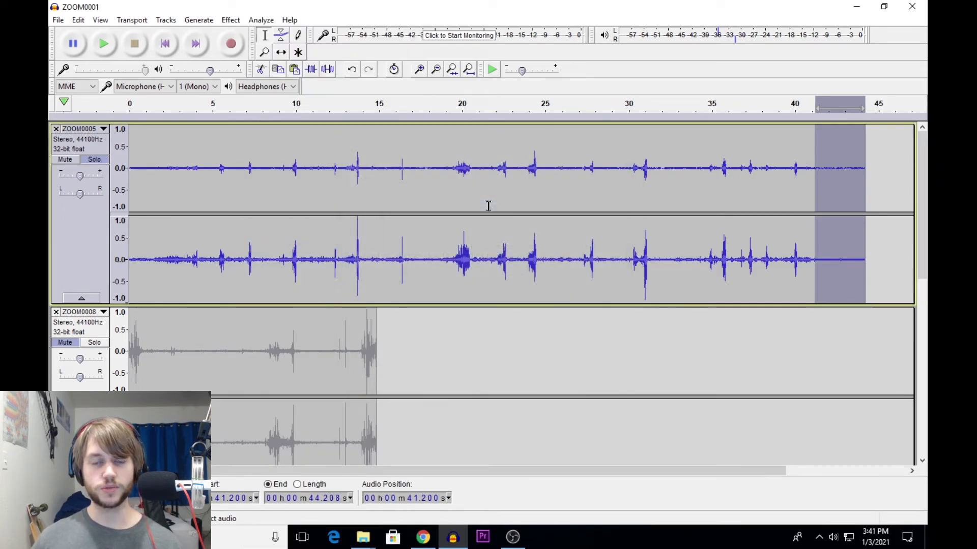
double_click(381, 186)
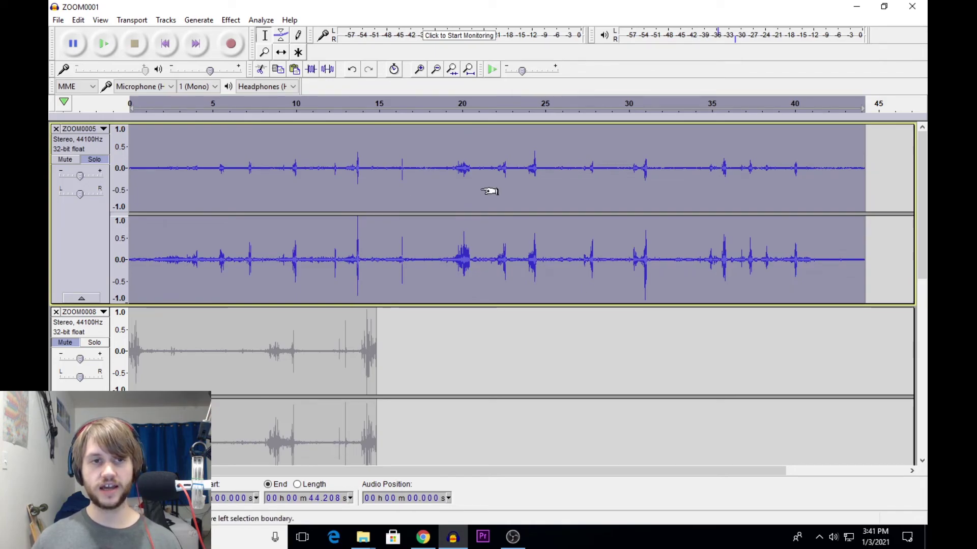
key(ctrl+r)
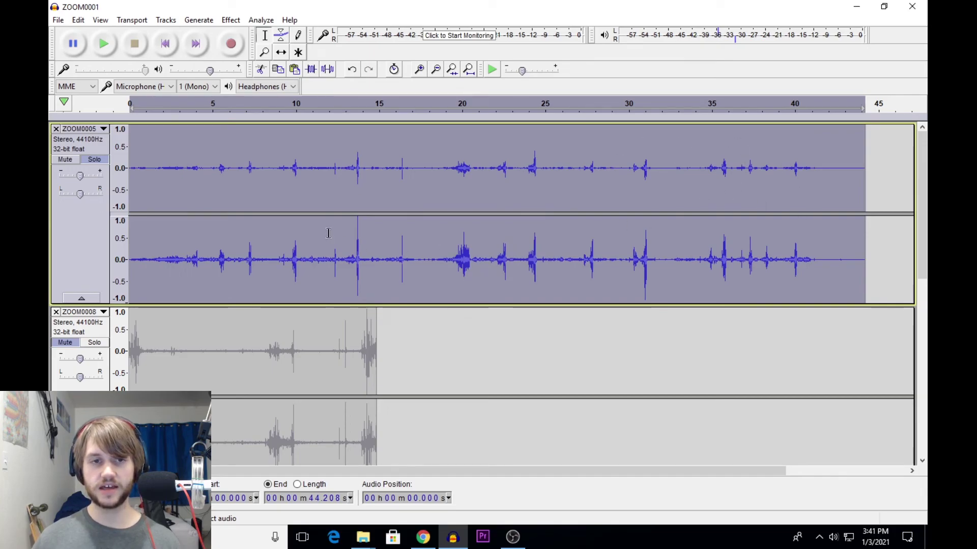
Normalize the ZOOM0005 track to 0.0 dB with DC offset removal and its stereo channels treated independently.
click(227, 22)
click(291, 258)
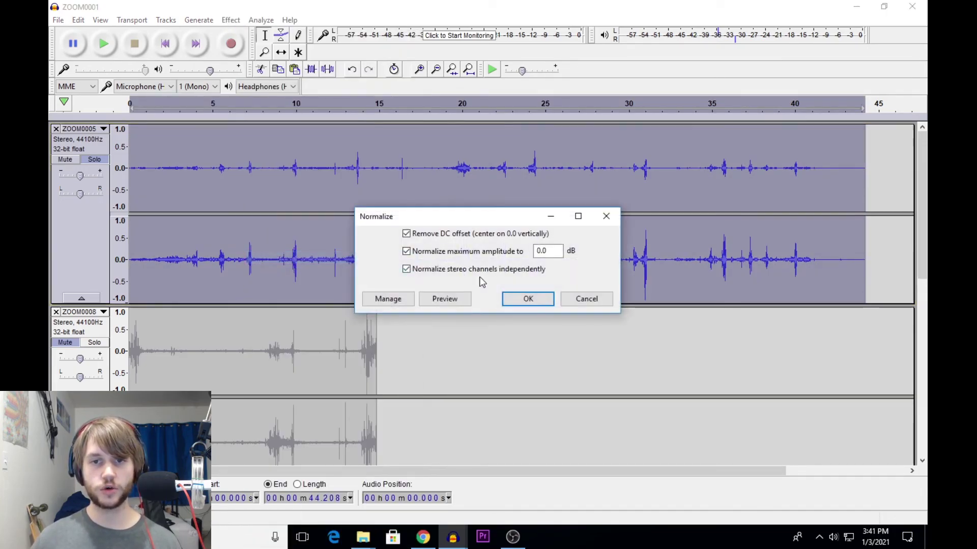
click(528, 300)
Listen to the ZOOM0005 track from the start and delete about its first 5.3 seconds.
key(space)
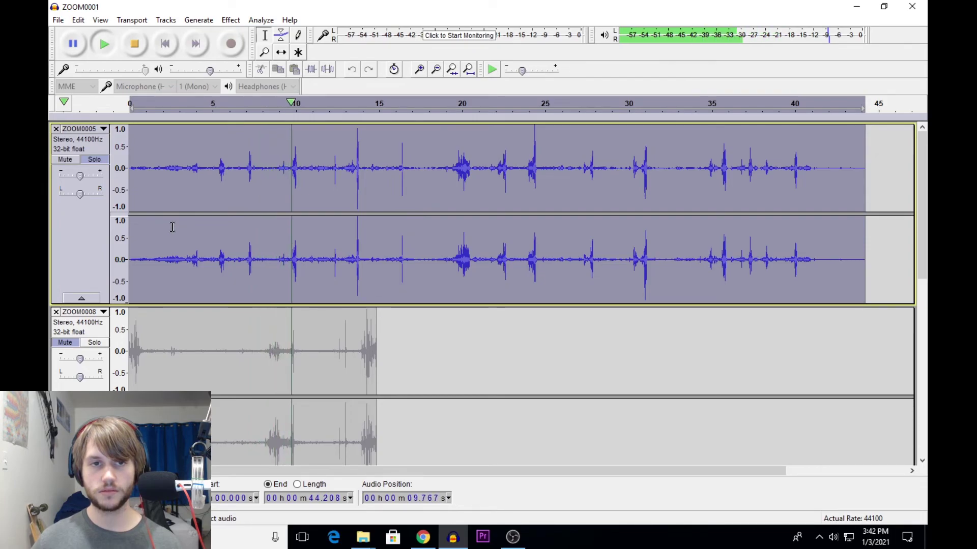
key(space)
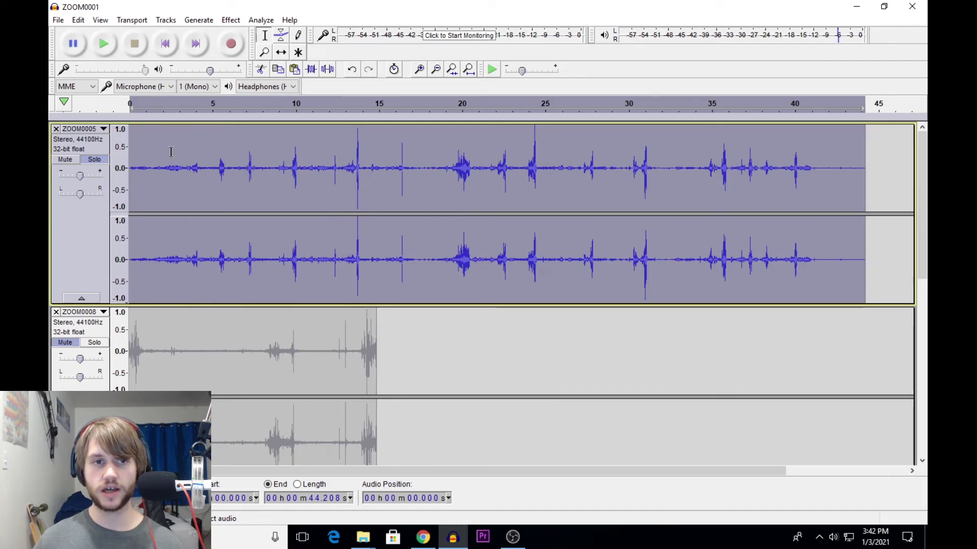
key(space)
key(space)
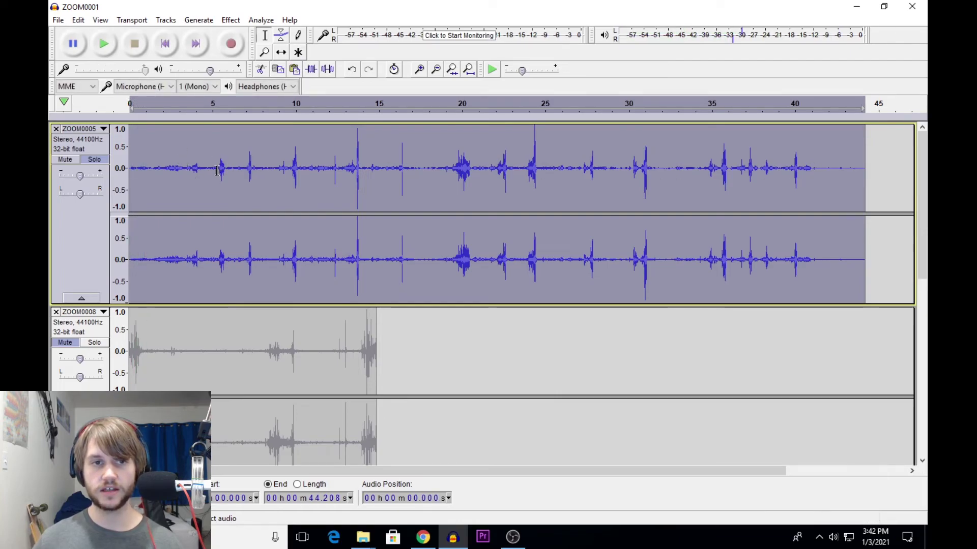
drag(217, 171, 130, 172)
key(Delete)
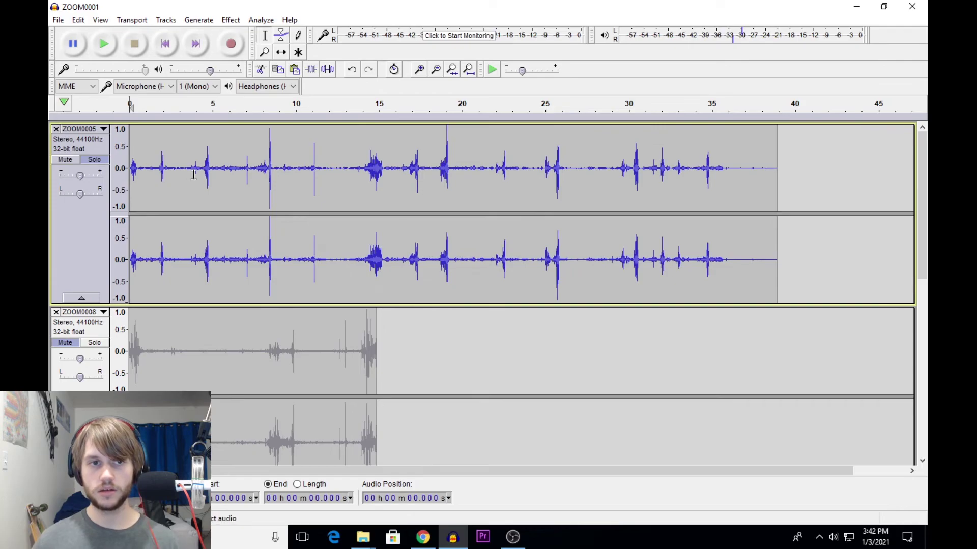
Repeat Noise Reduction at 12 dB on the whole ZOOM0005 track with a noise profile from about 0.7 to 1.7 seconds.
key(space)
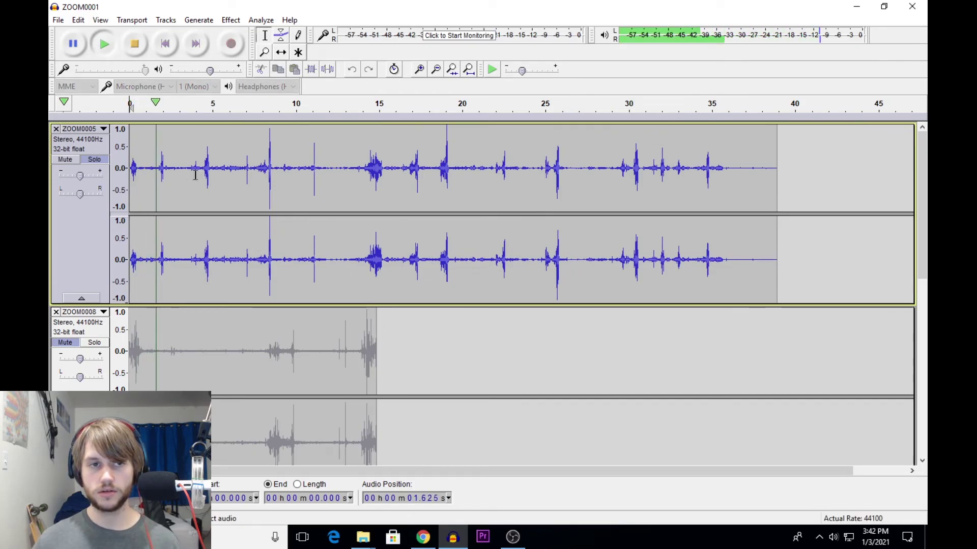
key(space)
drag(157, 169, 139, 170)
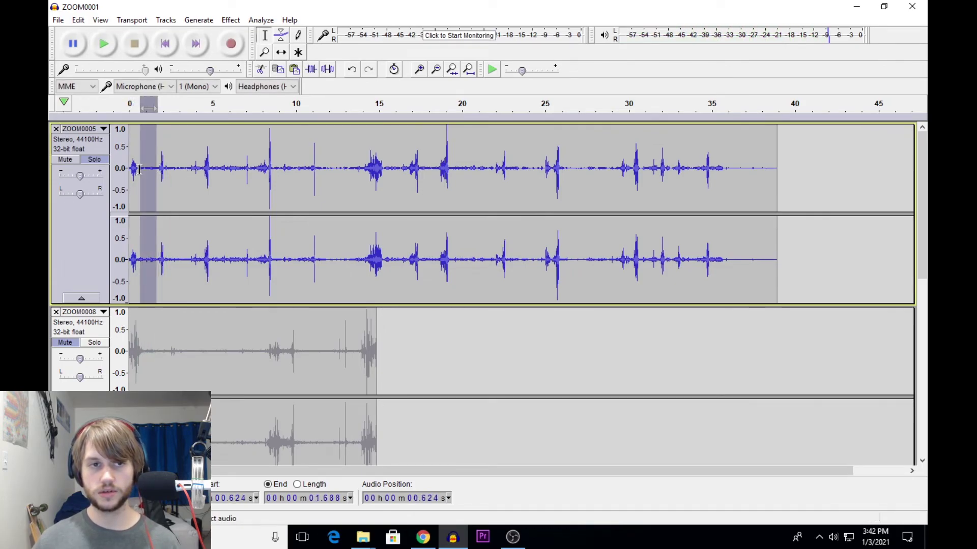
click(230, 20)
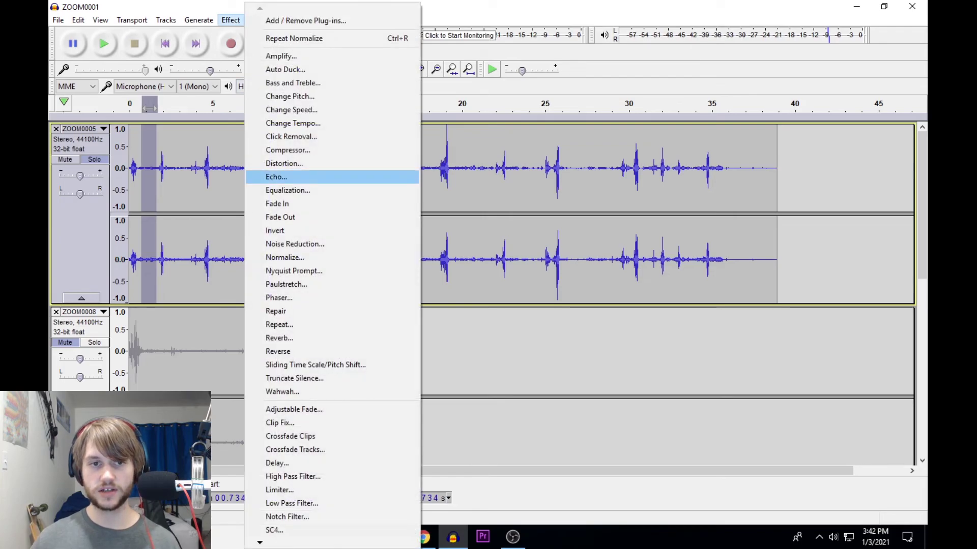
click(337, 244)
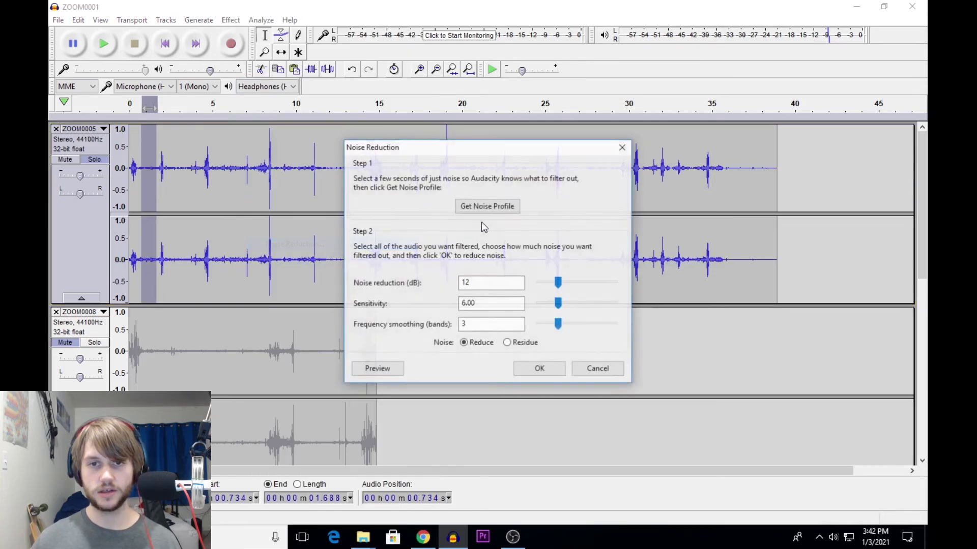
click(499, 210)
double_click(482, 263)
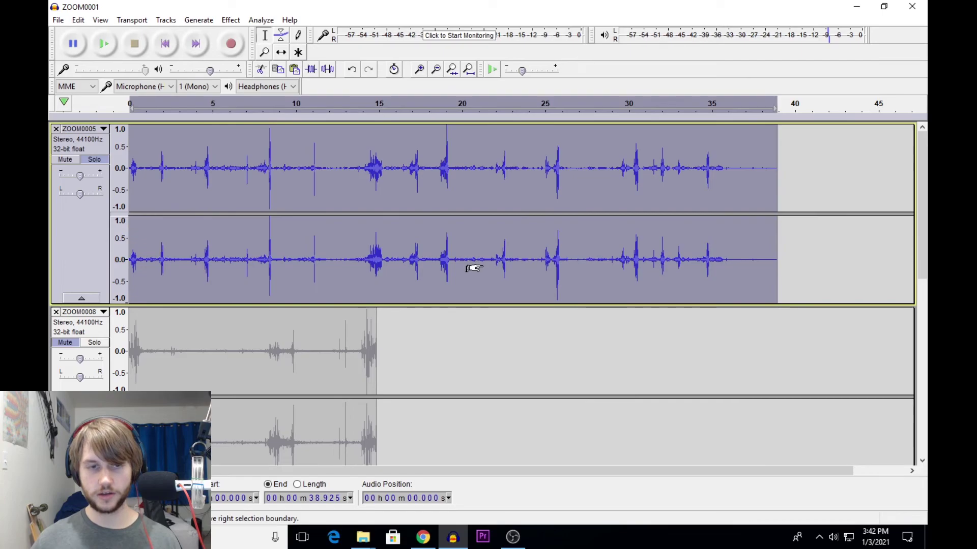
key(ctrl+r)
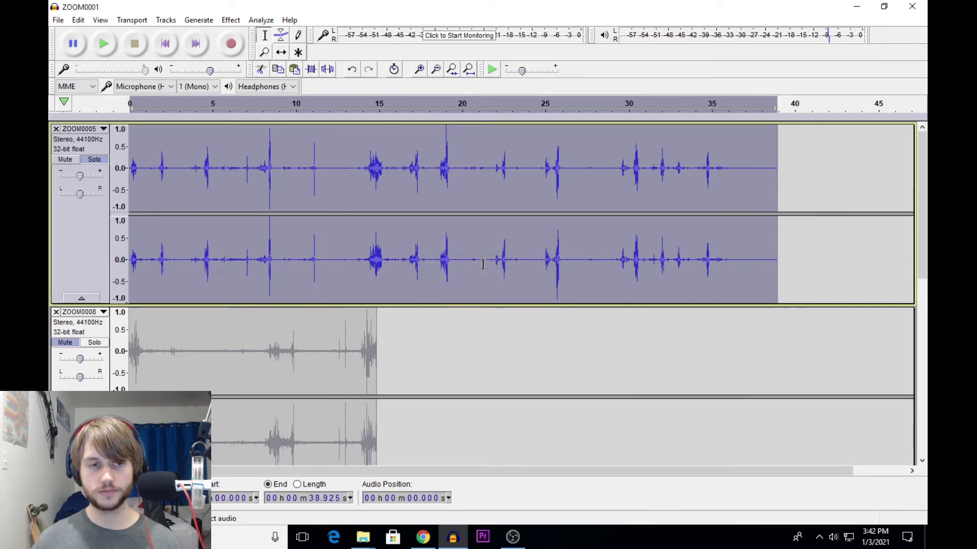
Play back the ZOOM0005 track from the start, from about 14 seconds and from about 10.7 seconds.
key(space)
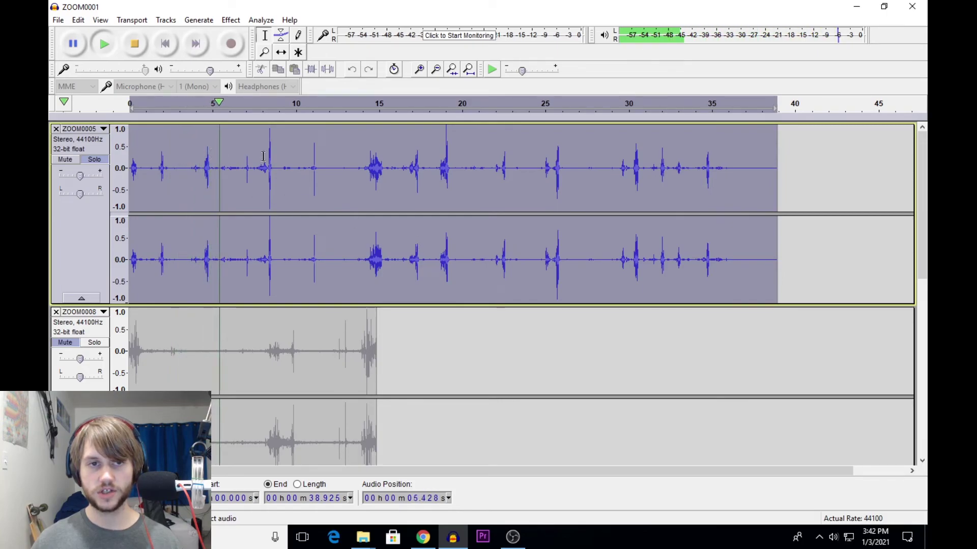
key(space)
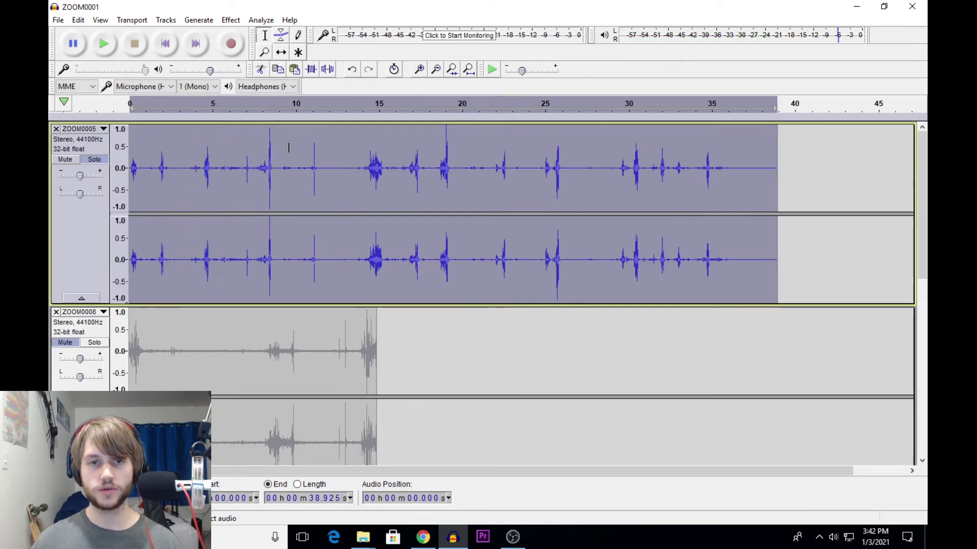
click(358, 102)
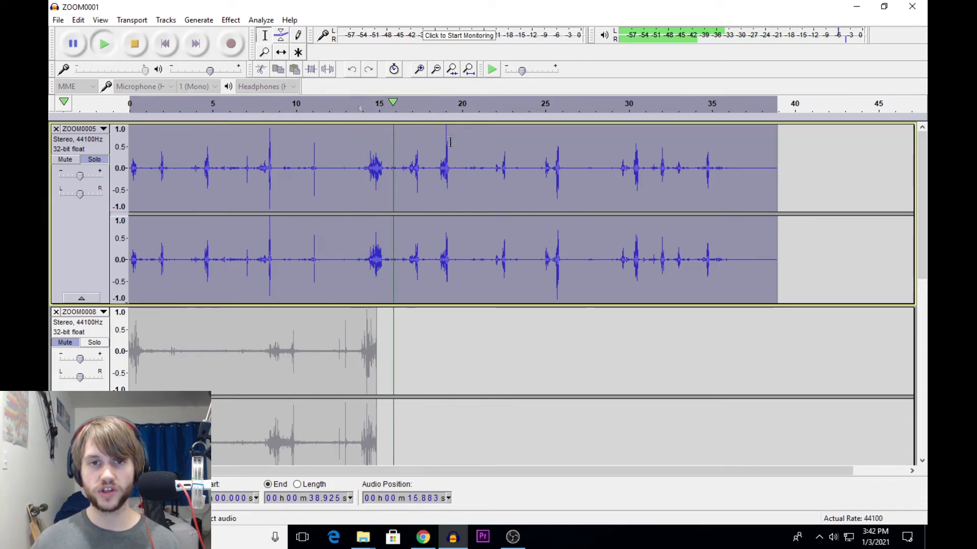
key(space)
click(307, 101)
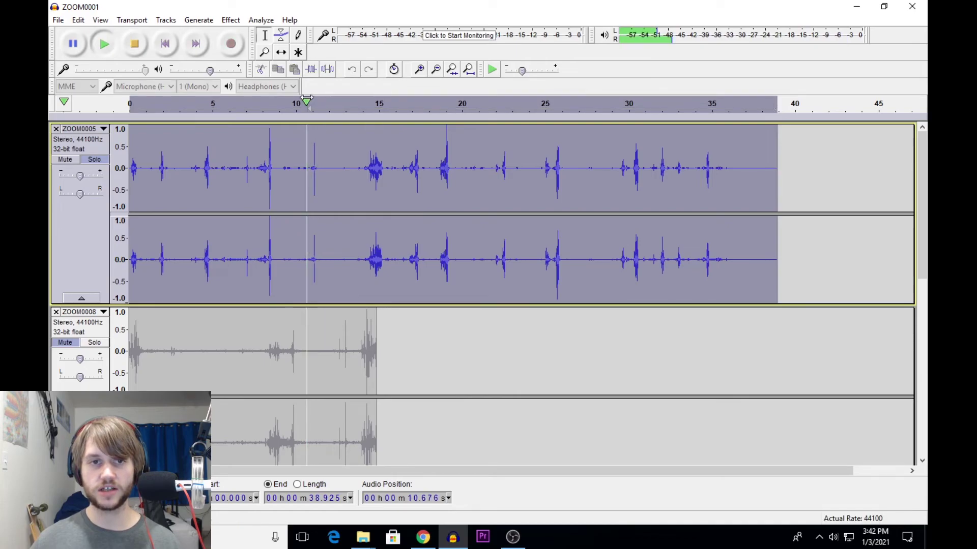
Stop the current playback and listen to the ZOOM0005 track again from about 0.9 seconds.
key(space)
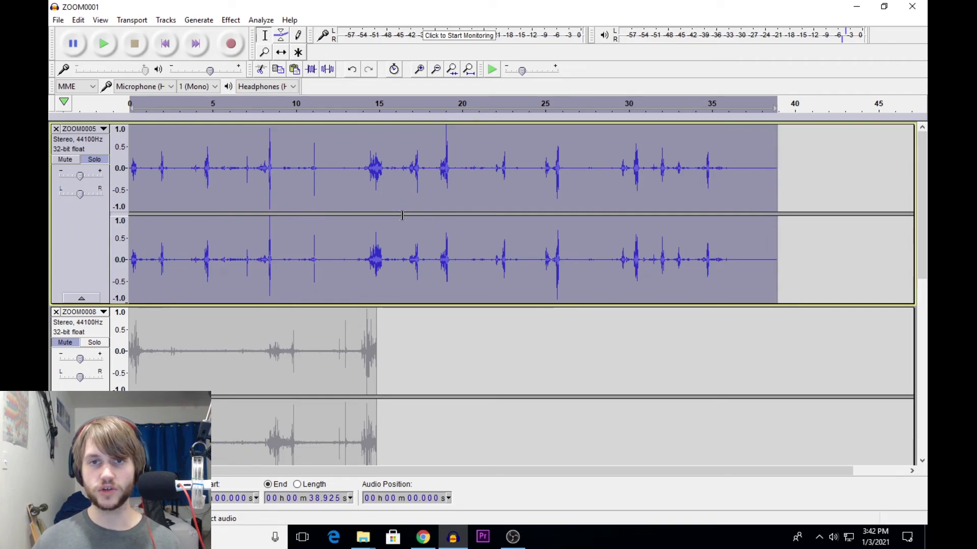
click(145, 168)
key(space)
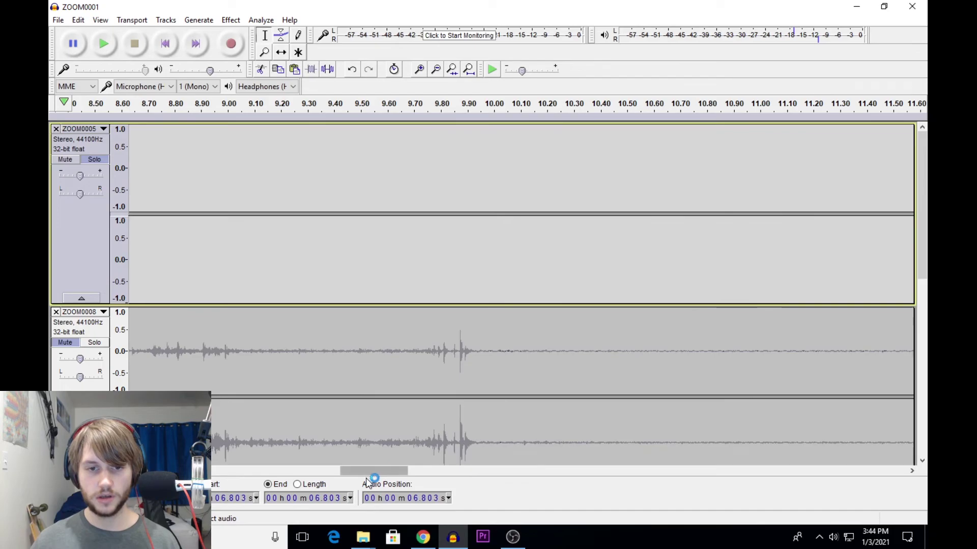
Select the whole shortened ZOOM0005 track and play it back from its start.
drag(374, 470, 193, 471)
scroll(255, 328, down, 3)
double_click(222, 264)
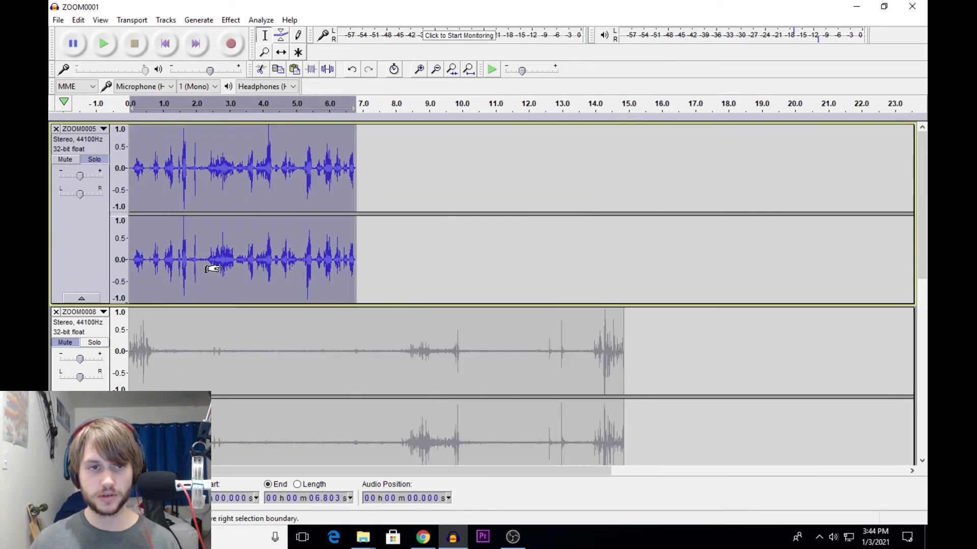
key(space)
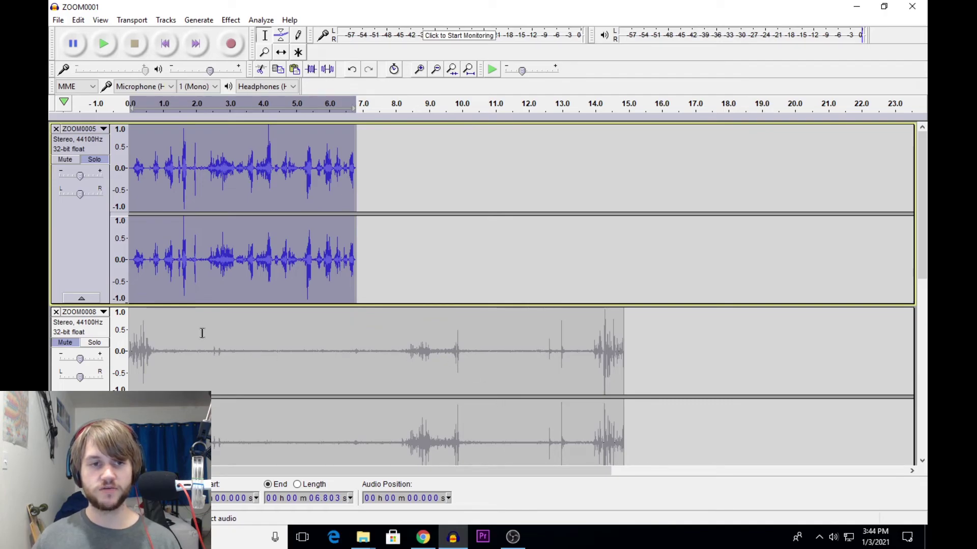
Solo the ZOOM0008 track, listen to its beginning and delete about its first 0.9 seconds.
scroll(276, 350, down, 3)
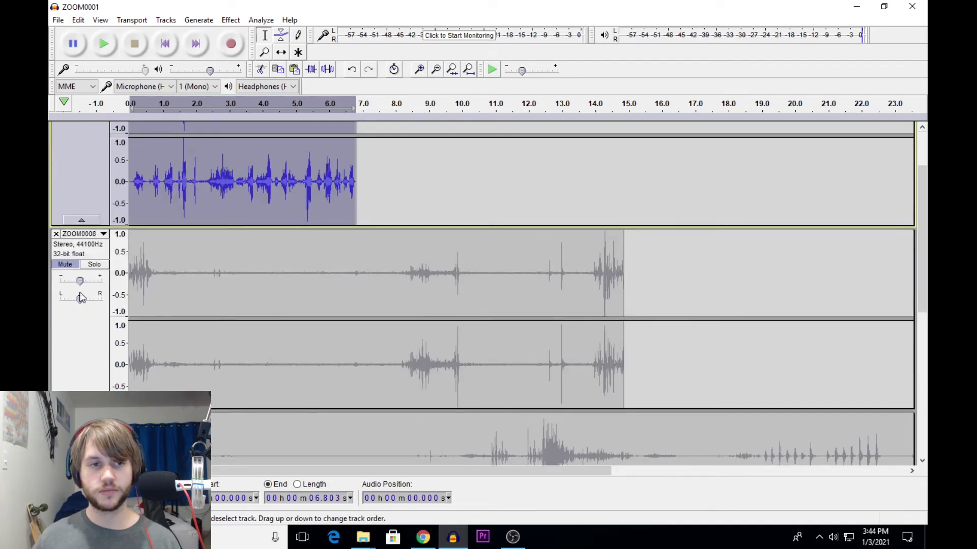
click(94, 265)
key(space)
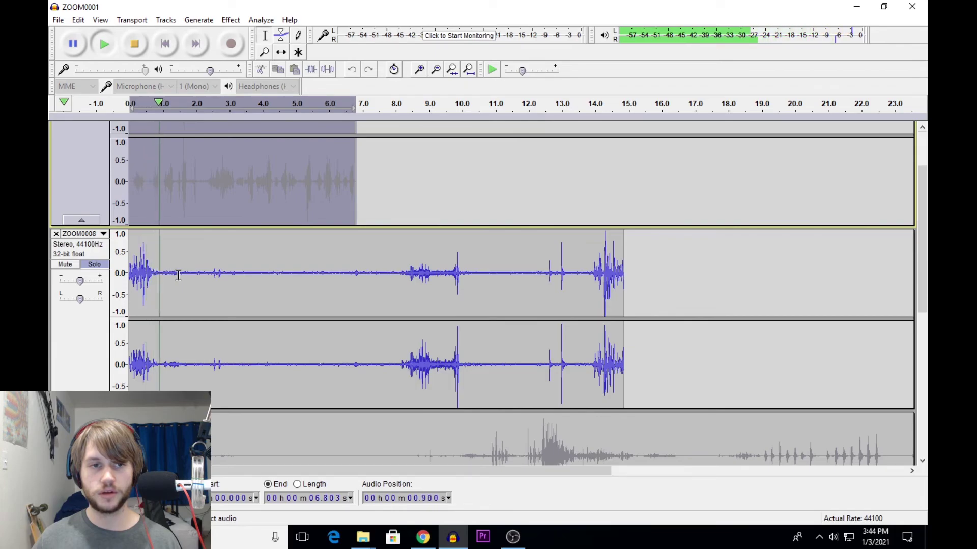
key(space)
drag(160, 275, 49, 284)
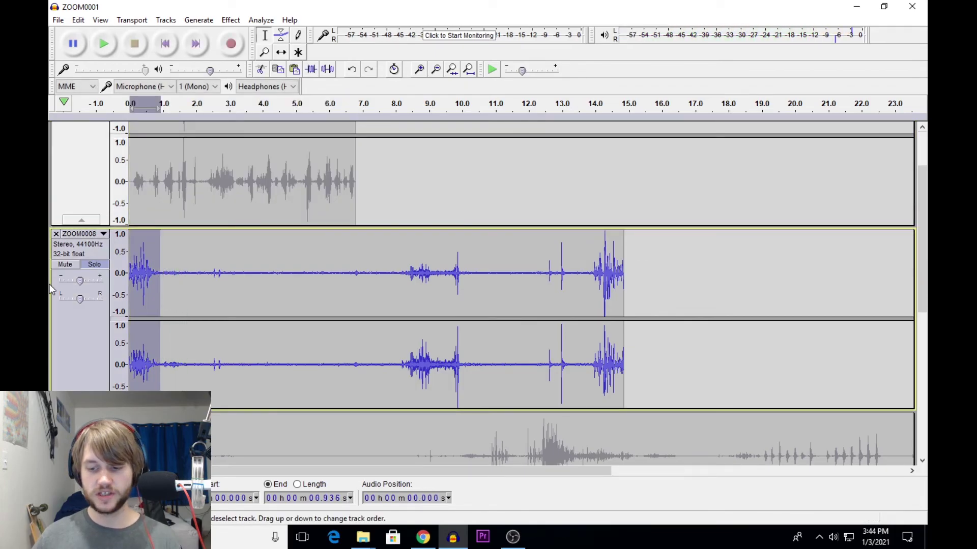
key(Delete)
Apply Noise Reduction at 12 dB to the whole ZOOM0008 track with a noise profile from about 2.1 to 5.6 seconds.
key(space)
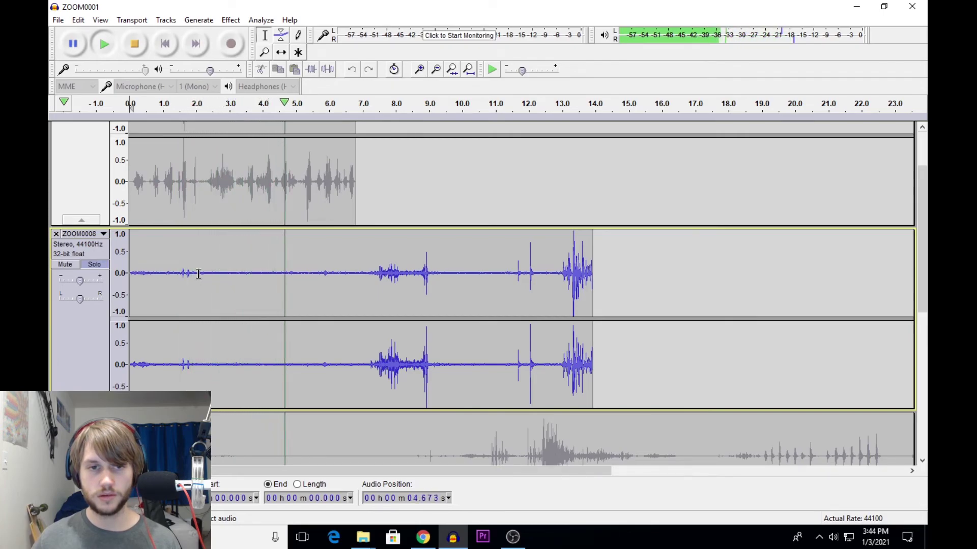
key(space)
drag(198, 274, 316, 291)
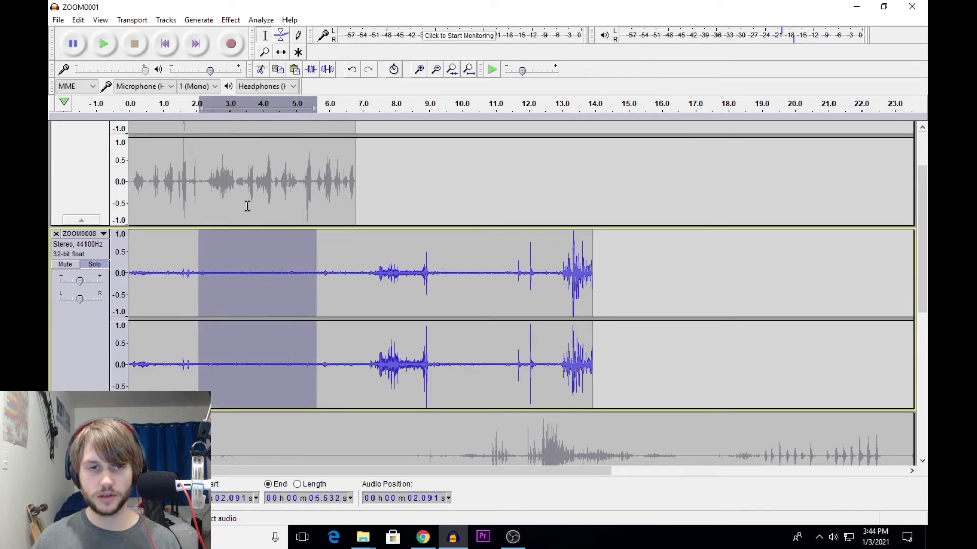
click(241, 23)
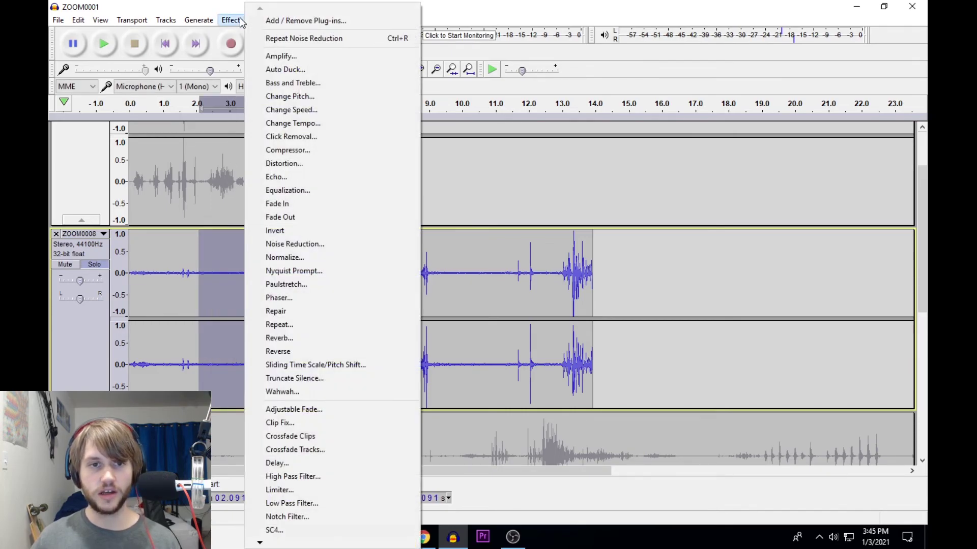
click(310, 246)
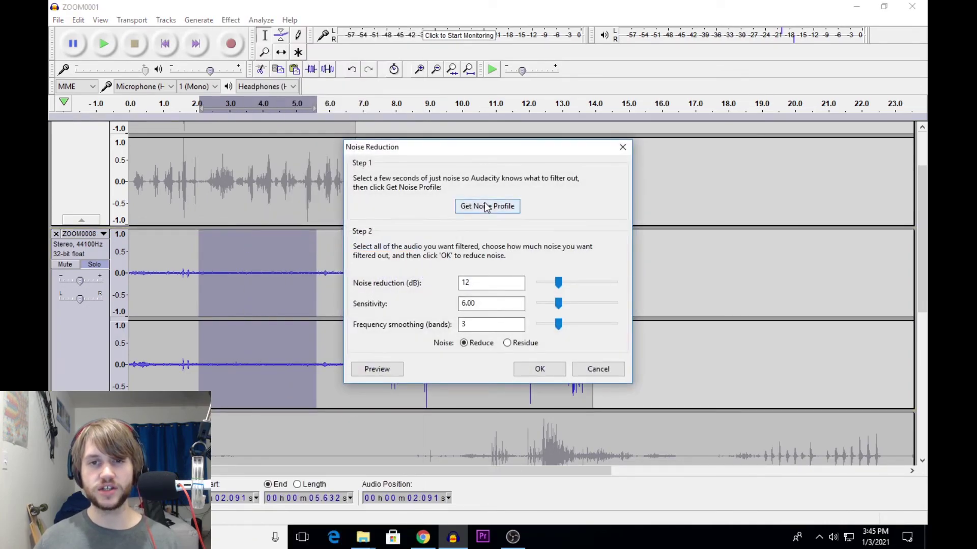
click(472, 207)
double_click(269, 263)
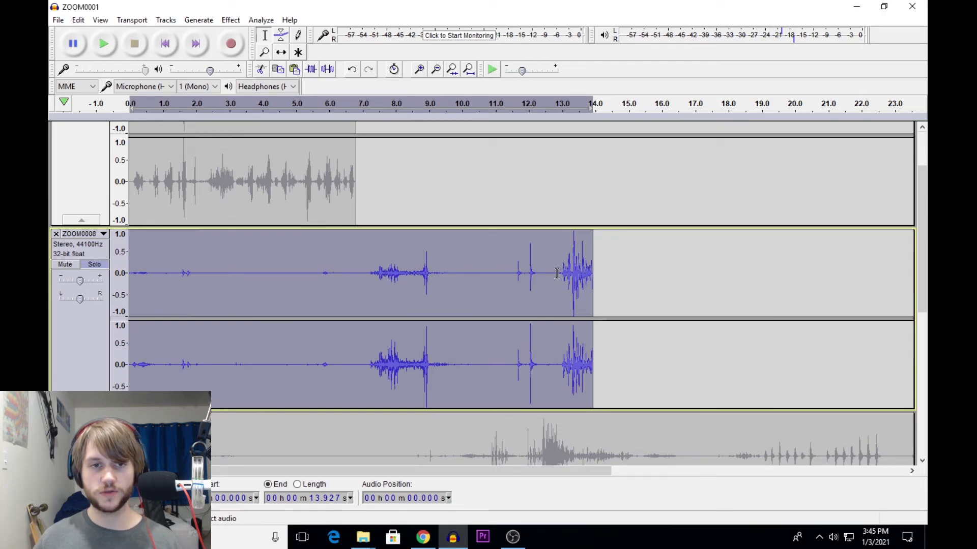
Listen to the ZOOM0008 track, then delete its end from about 12.4 seconds and its first 7.2 seconds or so.
key(space)
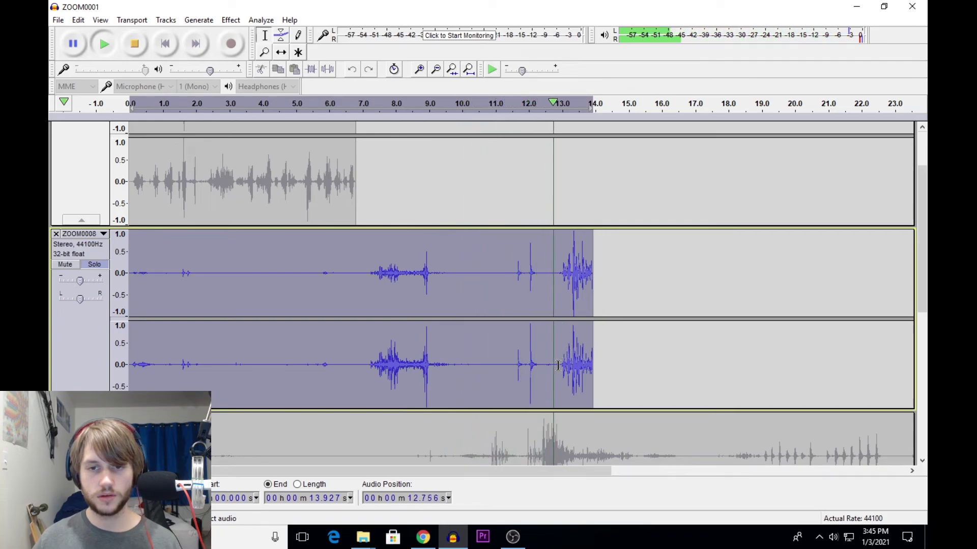
drag(543, 358, 588, 356)
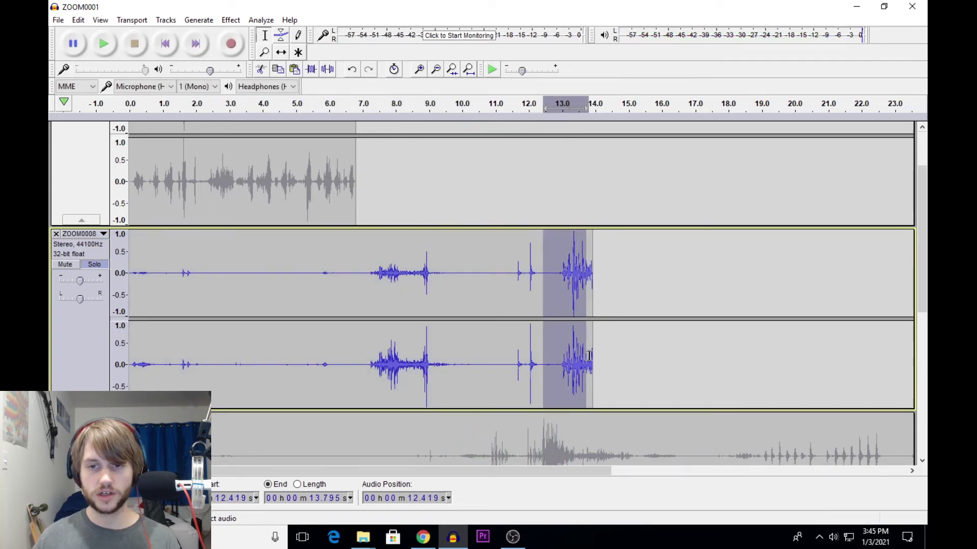
key(Delete)
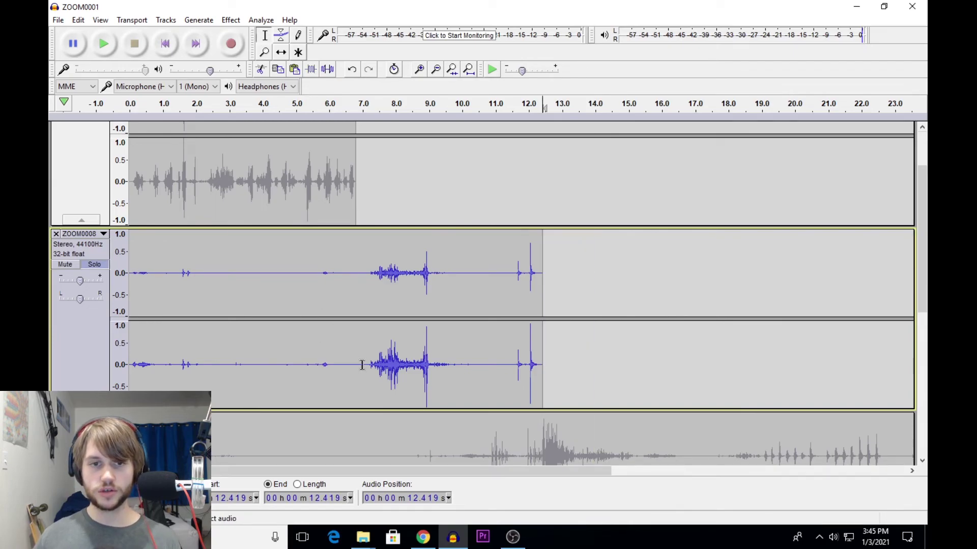
drag(369, 364, 109, 338)
key(Delete)
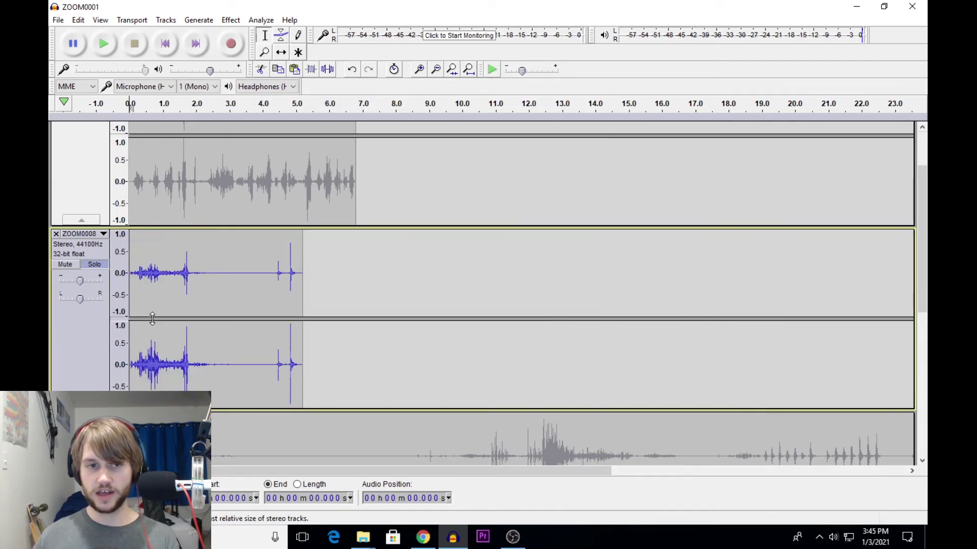
Solo the ZOOM0011 track and play it back from the start and from about 8 seconds.
scroll(221, 296, down, 2)
scroll(222, 297, down, 3)
click(95, 291)
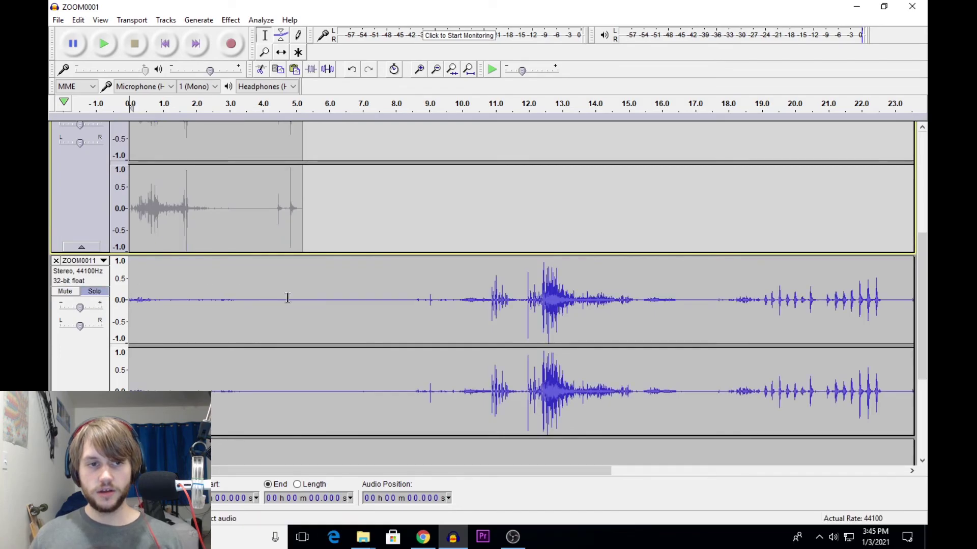
key(space)
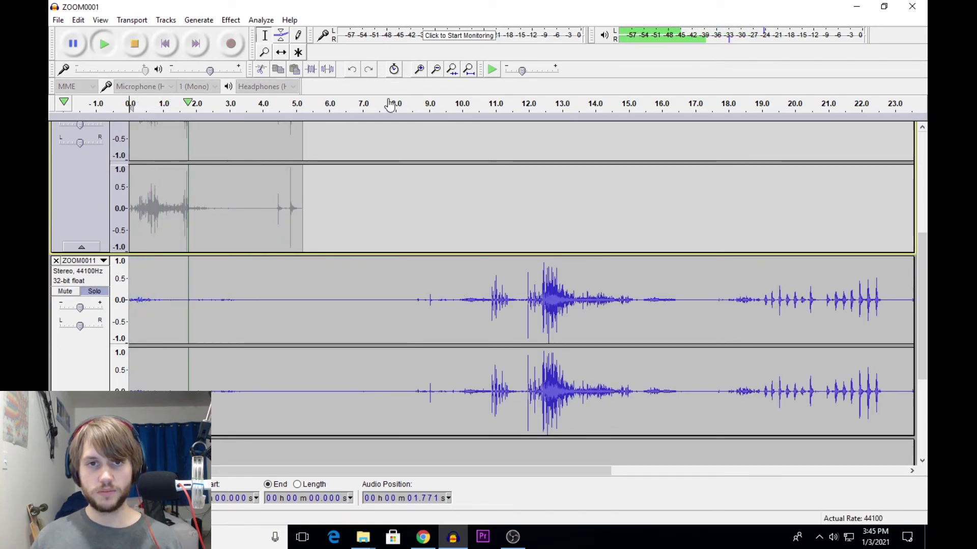
click(392, 103)
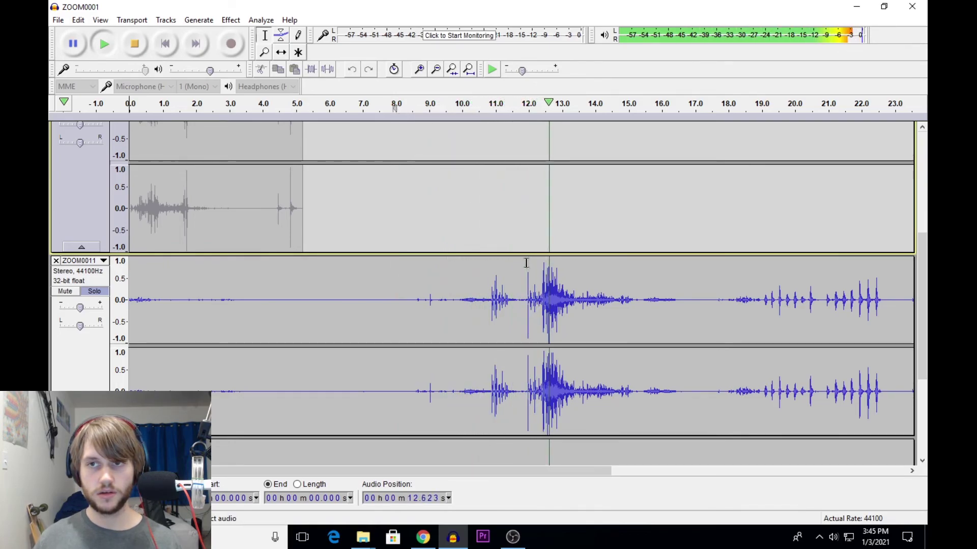
key(space)
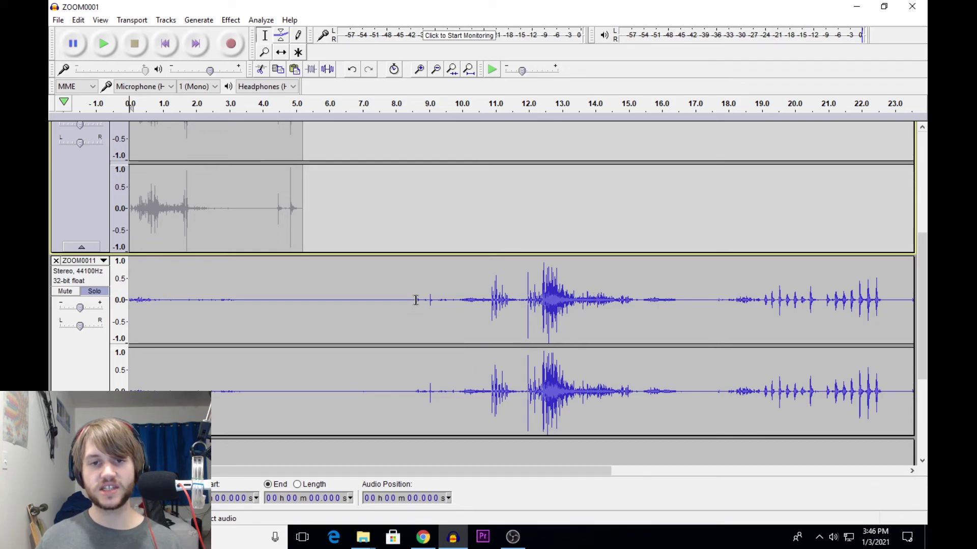
drag(415, 300, 130, 301)
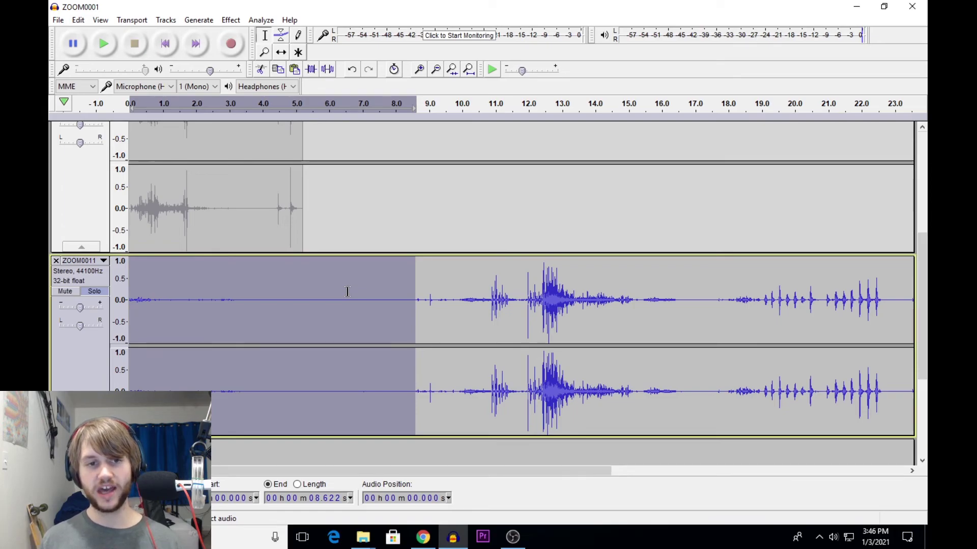
key(space)
key(Delete)
key(space)
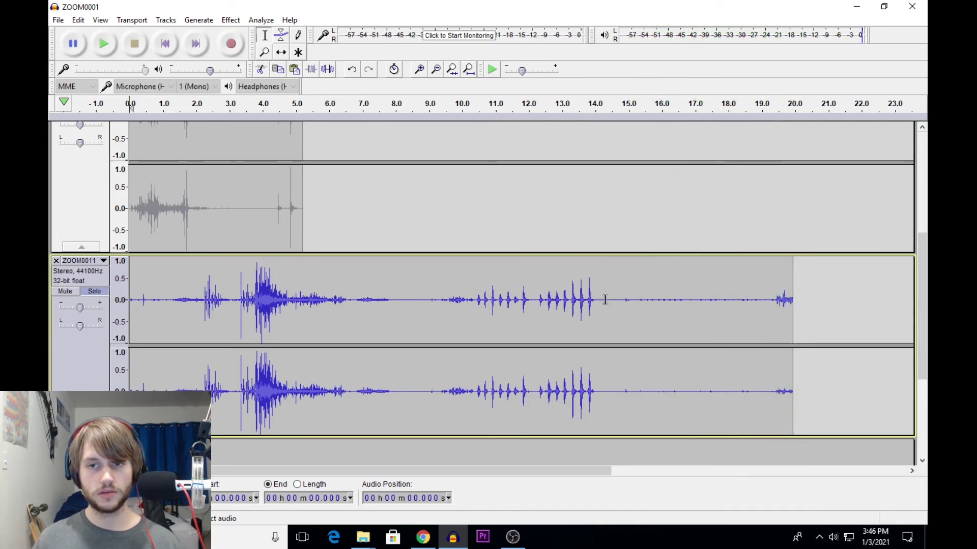
drag(614, 301, 791, 310)
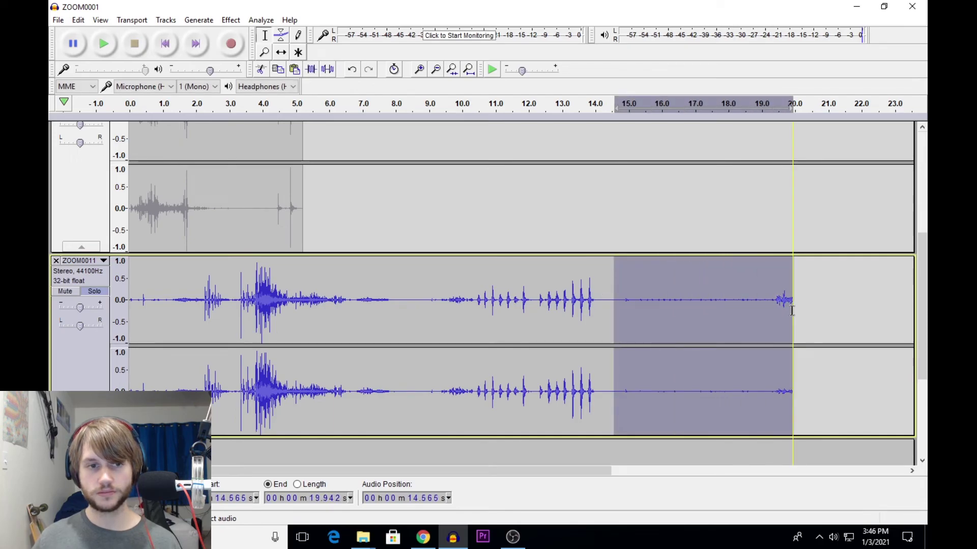
key(ctrl+z)
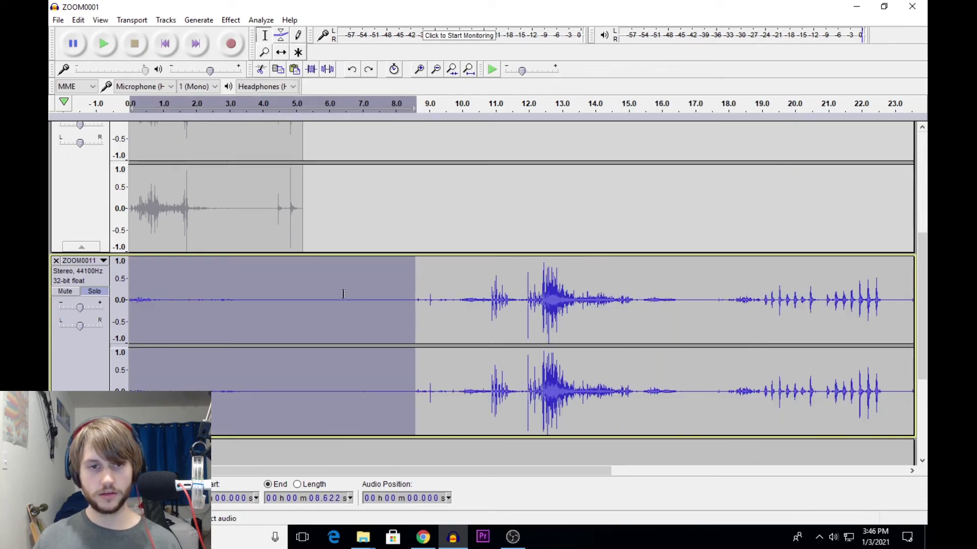
Repeat Noise Reduction on the whole ZOOM0011 track with a noise profile from about 3.3 to 8.4 seconds.
drag(238, 303, 408, 296)
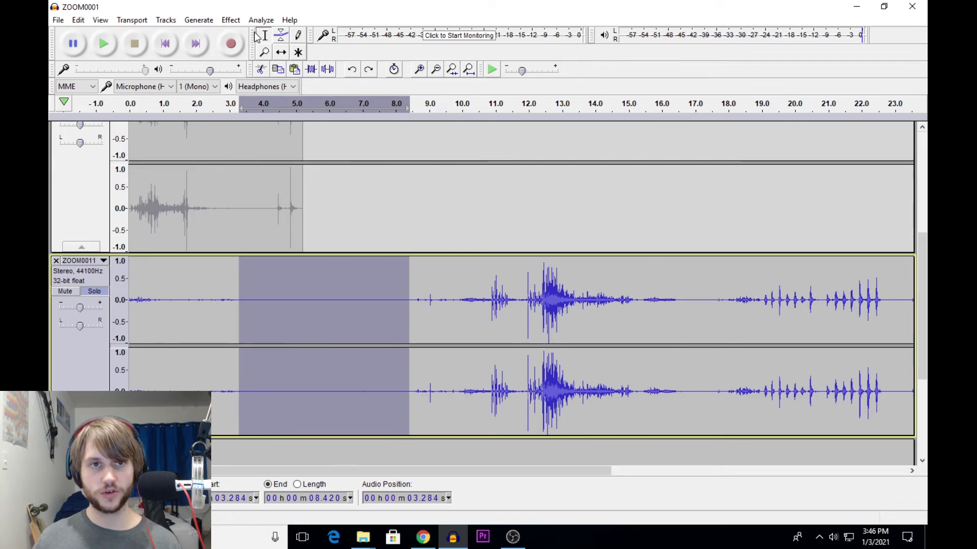
click(231, 20)
click(294, 259)
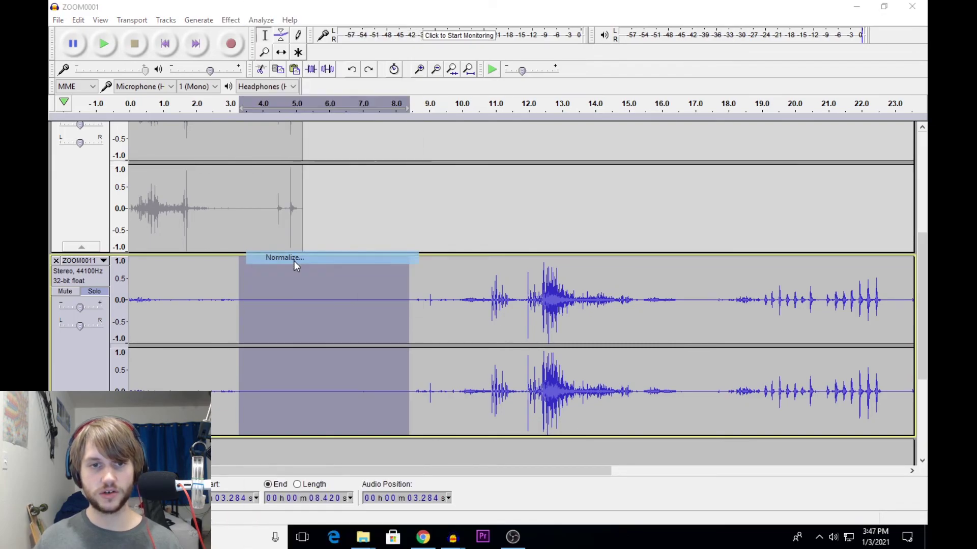
click(585, 299)
click(230, 20)
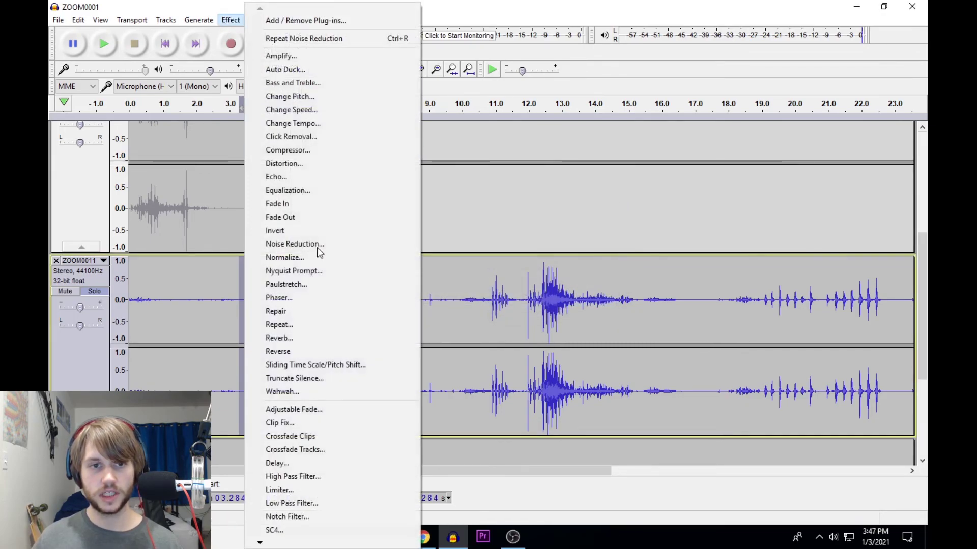
click(304, 244)
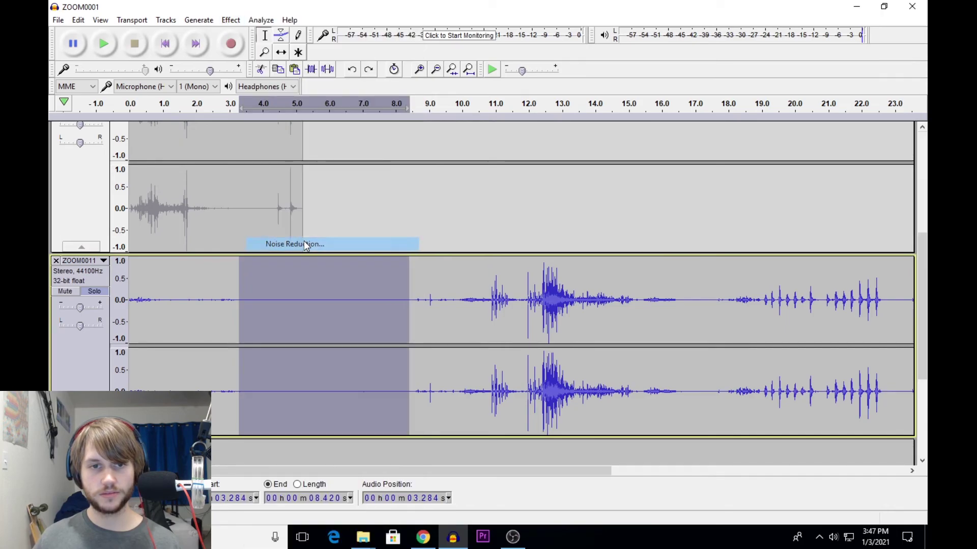
click(475, 206)
click(519, 319)
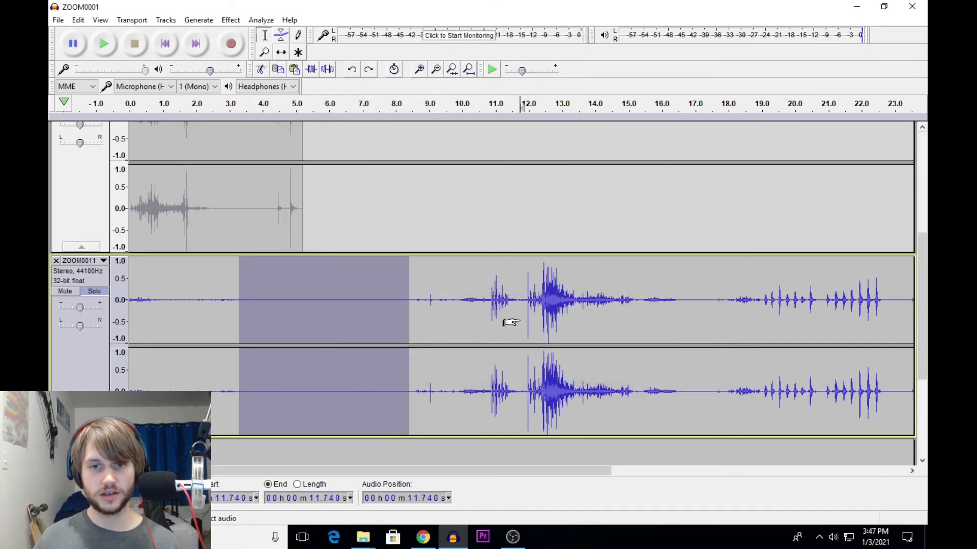
key(ctrl+a)
key(ctrl+r)
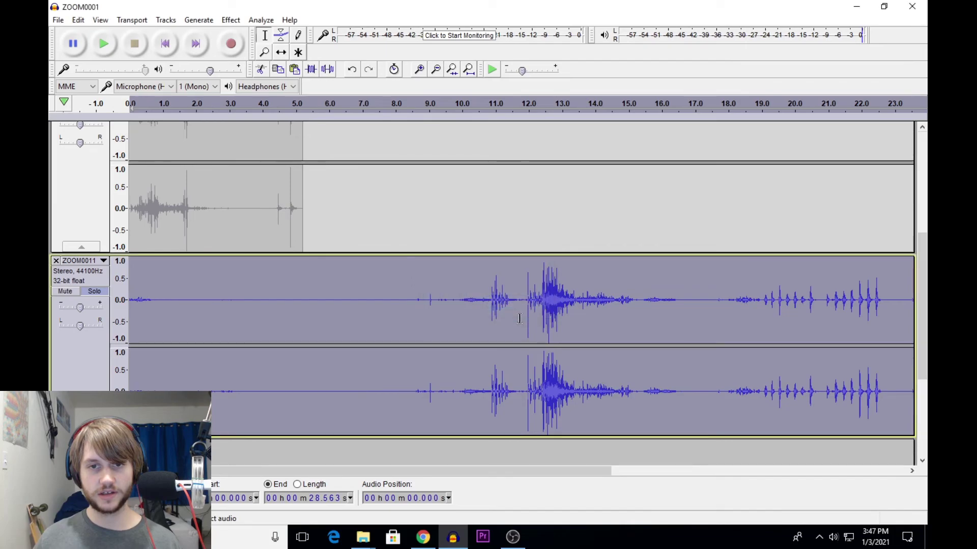
Delete about the first 8.5 seconds of the ZOOM0011 track and the remainder's end from about 14.8 seconds.
drag(411, 303, 51, 351)
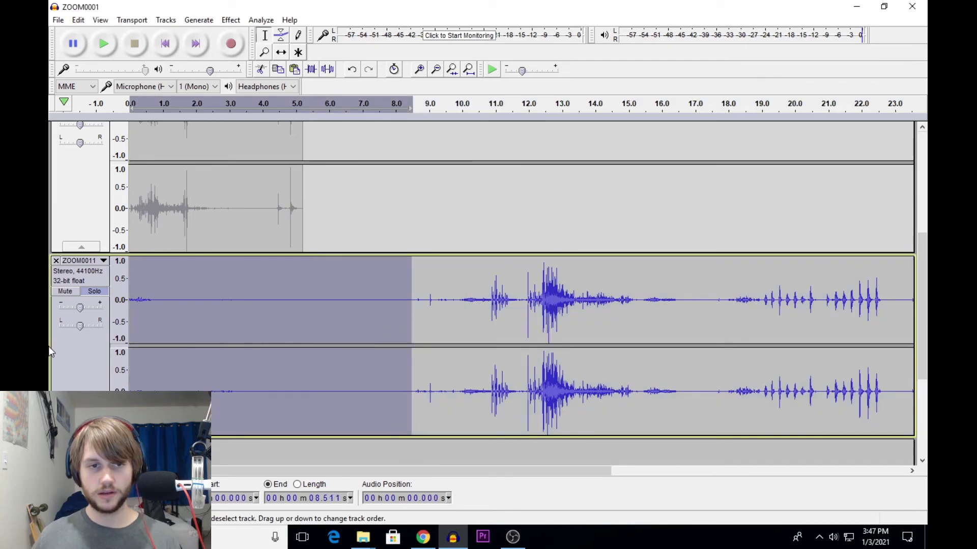
key(Delete)
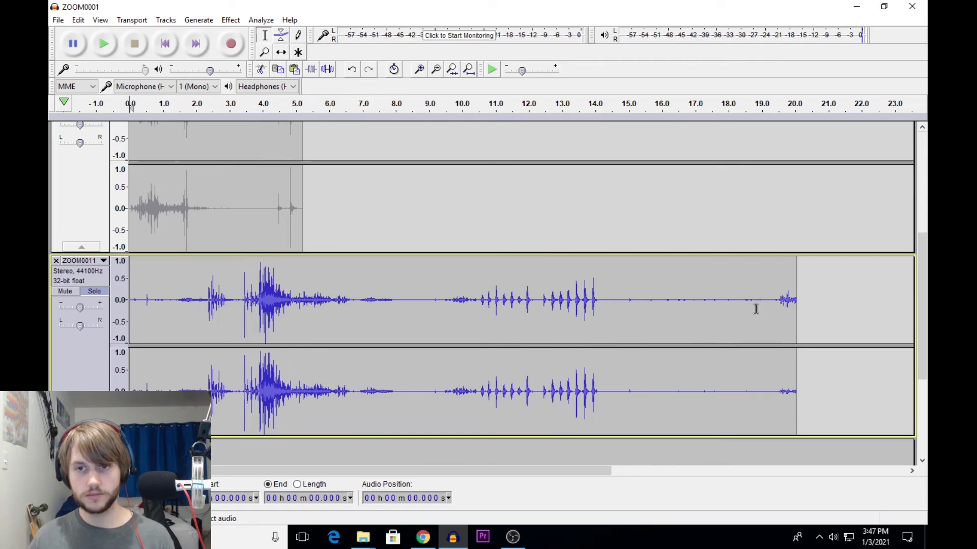
drag(628, 300, 802, 304)
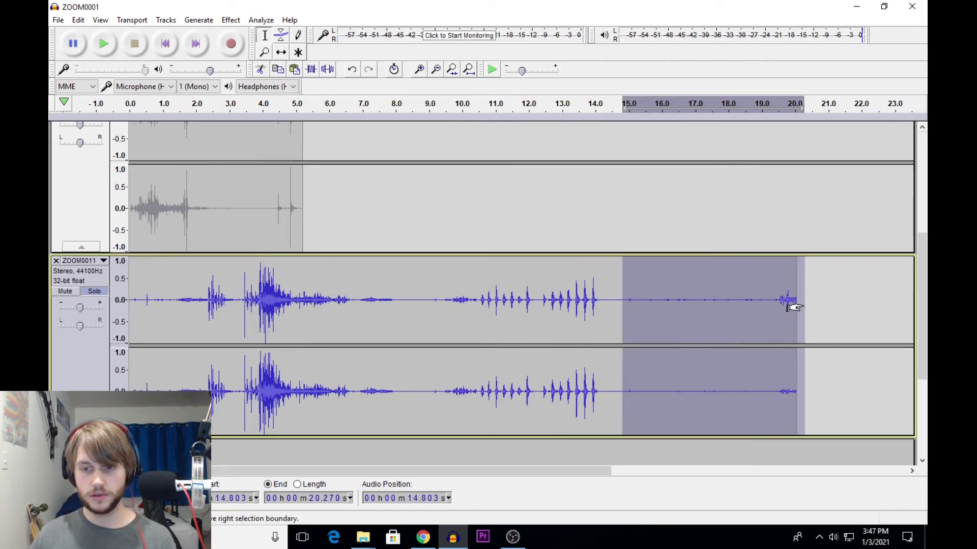
key(Delete)
Solo the ZOOM0012 track and start playing it from about 14.8 seconds.
scroll(458, 316, down, 4)
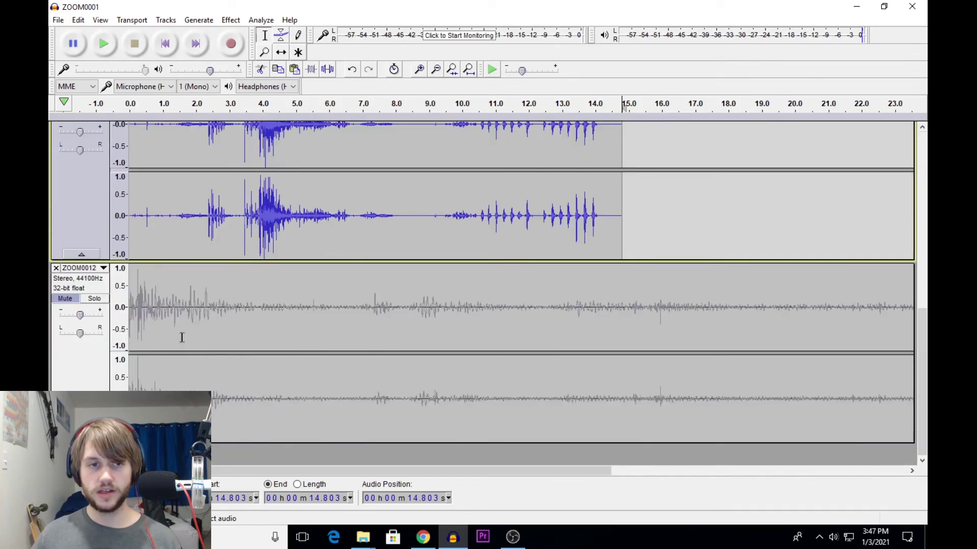
click(98, 303)
key(space)
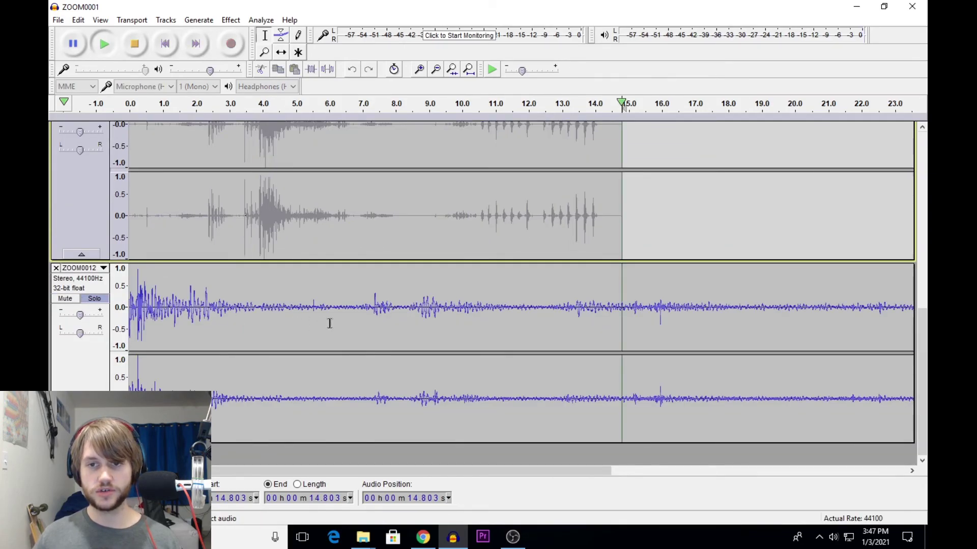
Select the whole ZOOM0012 track and play it back from the start.
click(320, 295)
double_click(321, 295)
key(space)
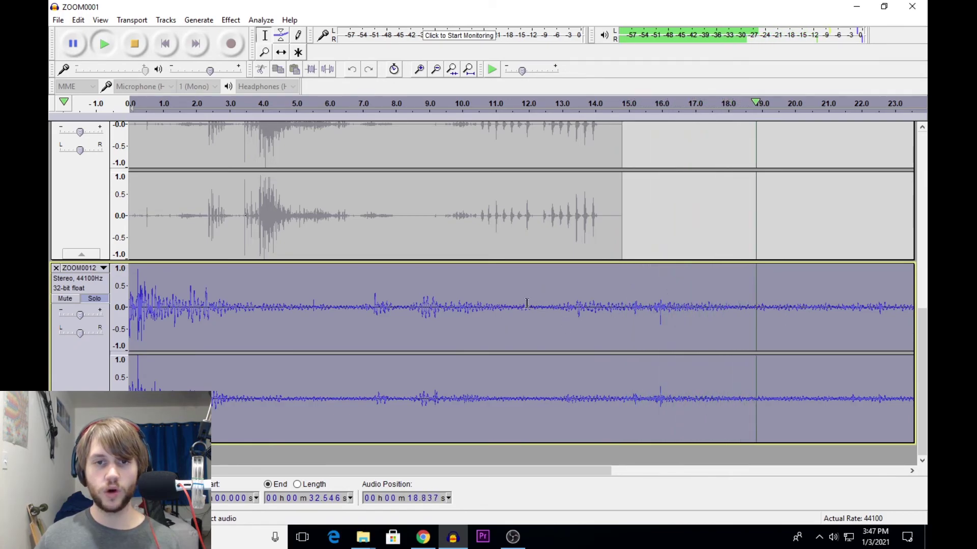
key(space)
Delete about the first 4 seconds of the ZOOM0012 track and the remainder's loud end from about 25.5 seconds.
drag(130, 306, 261, 306)
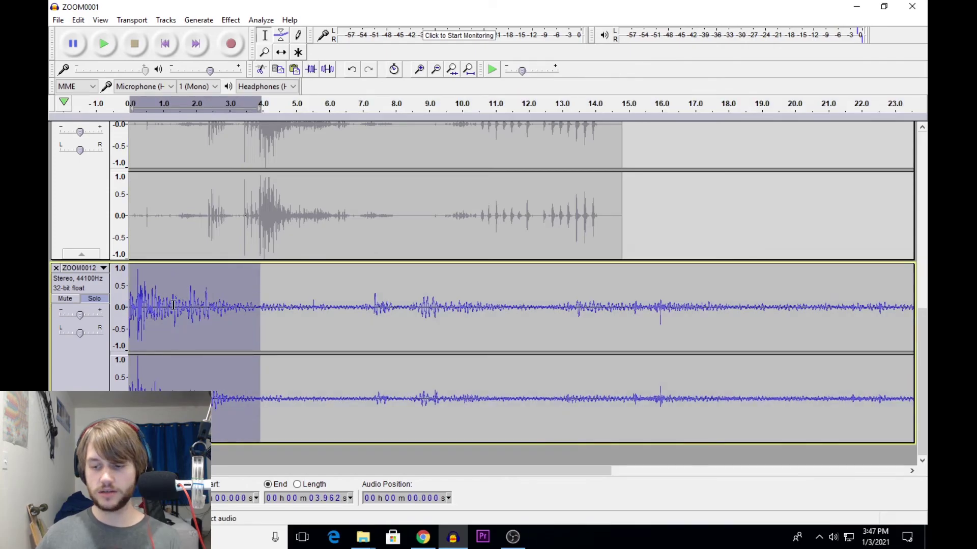
key(Delete)
double_click(291, 300)
click(236, 23)
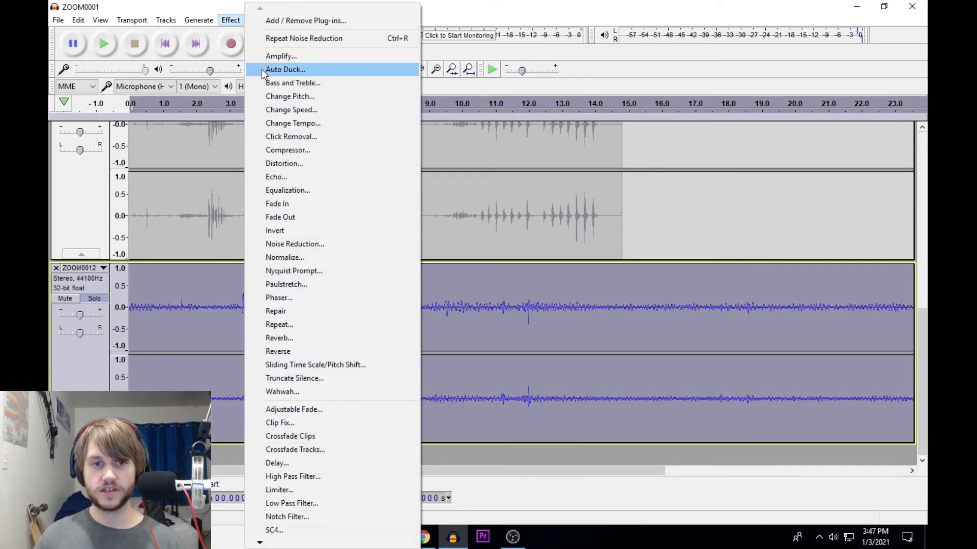
click(630, 323)
key(ctrl+3)
key(ctrl+3)
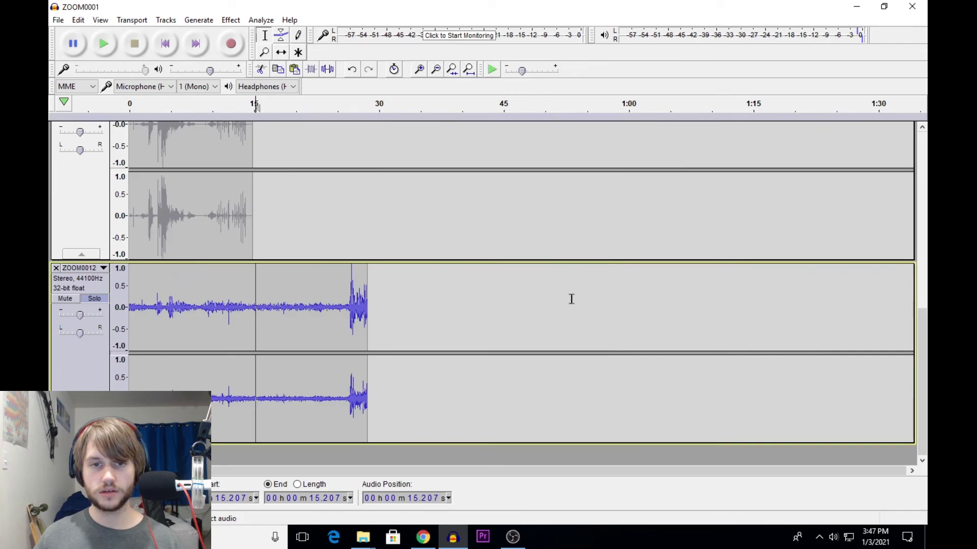
drag(342, 308, 370, 306)
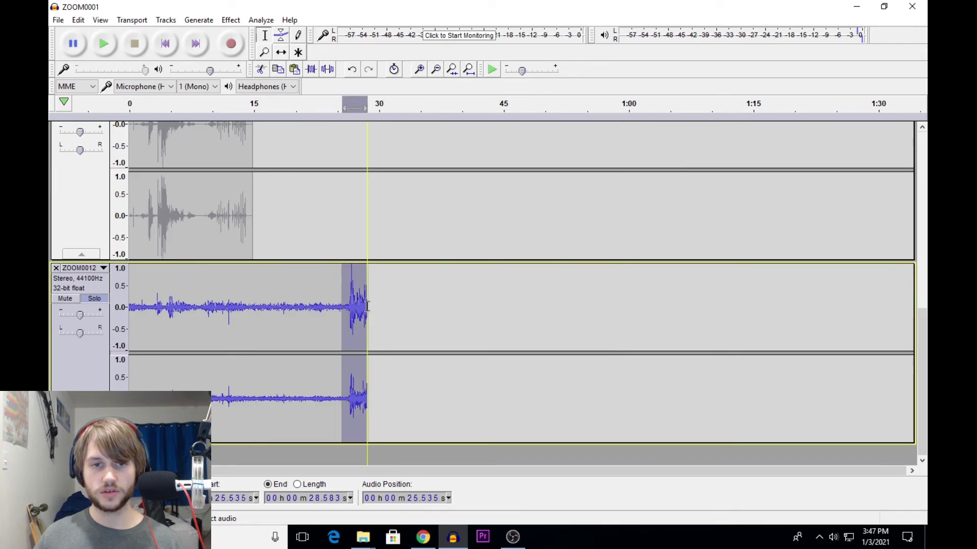
key(Delete)
Normalize the whole trimmed ZOOM0012 track and play its opening seconds back.
double_click(218, 282)
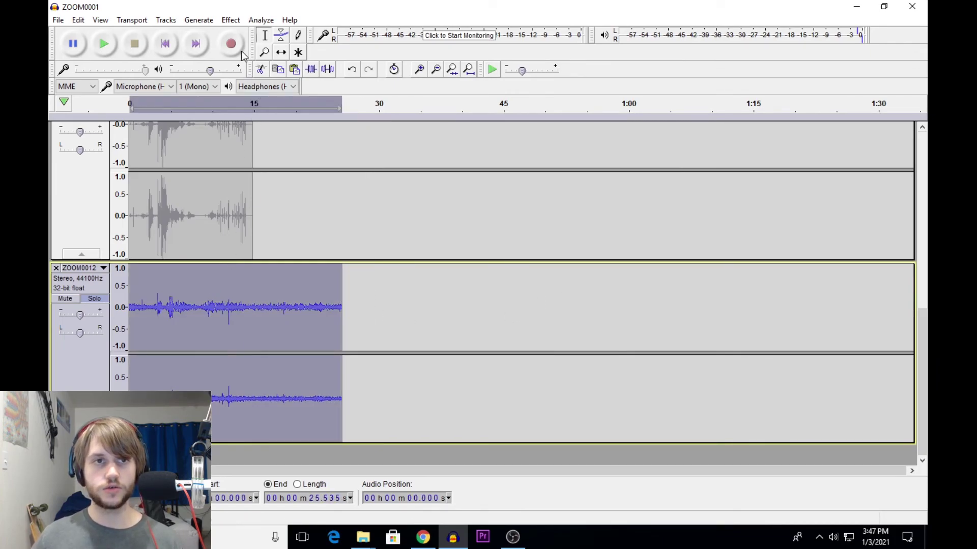
click(233, 20)
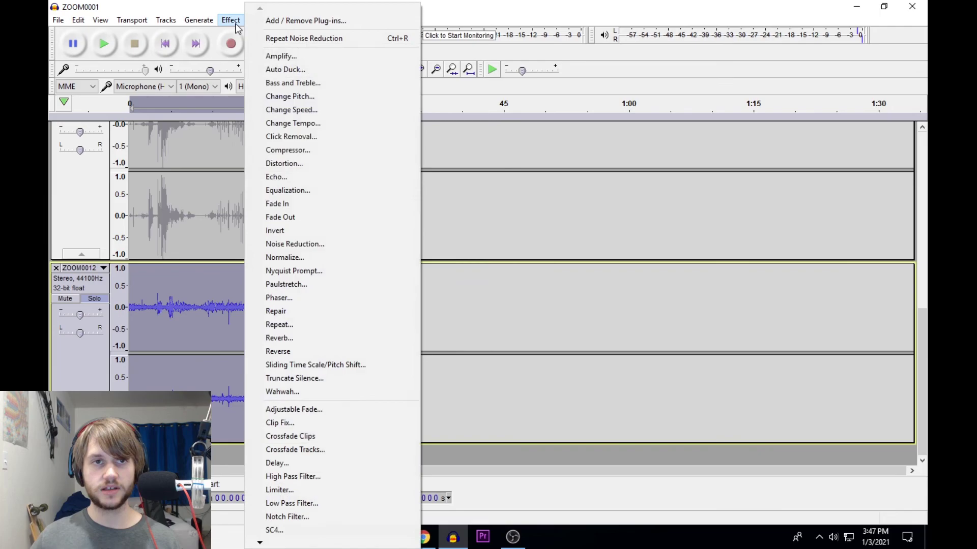
click(295, 257)
click(528, 299)
key(space)
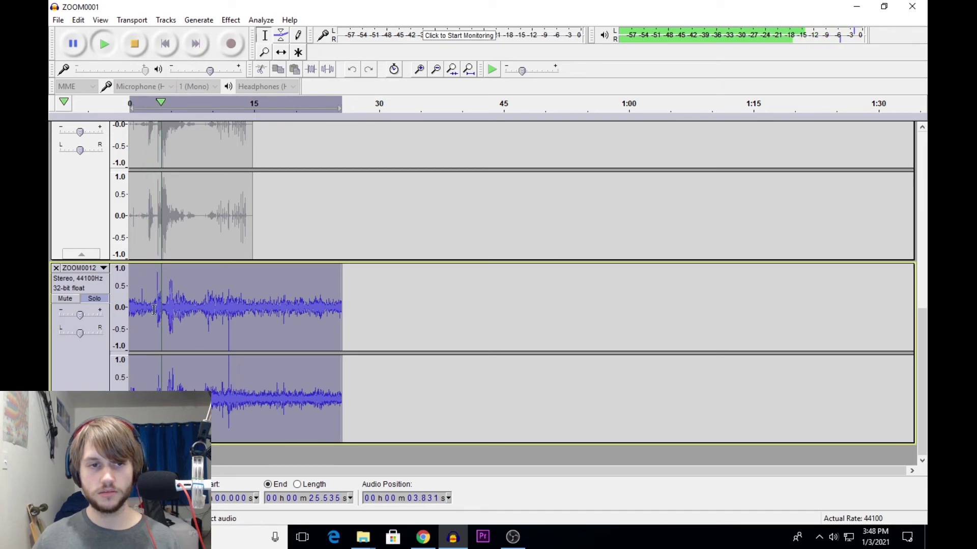
key(space)
Apply Noise Reduction to the whole ZOOM0012 track with a noise profile from about its first 3.2 seconds.
drag(156, 306, 118, 306)
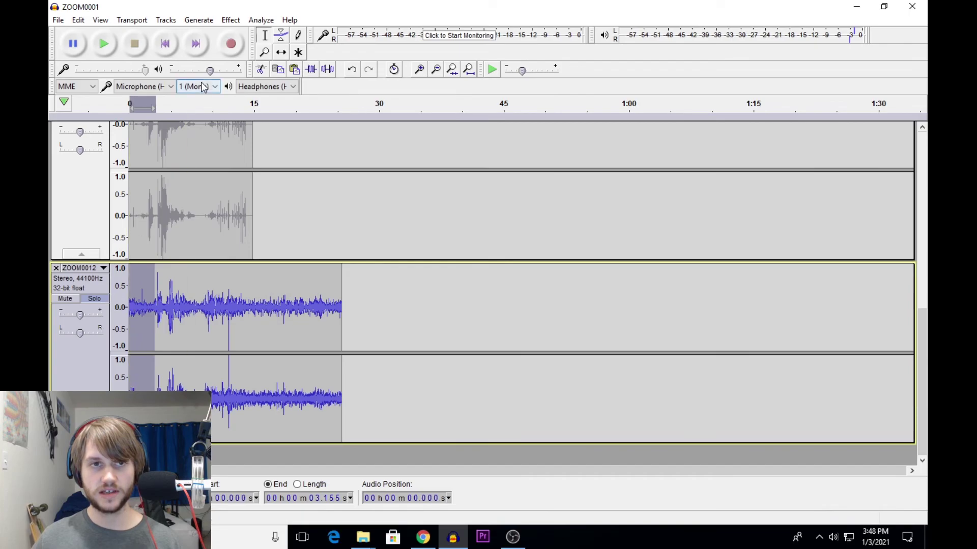
click(232, 20)
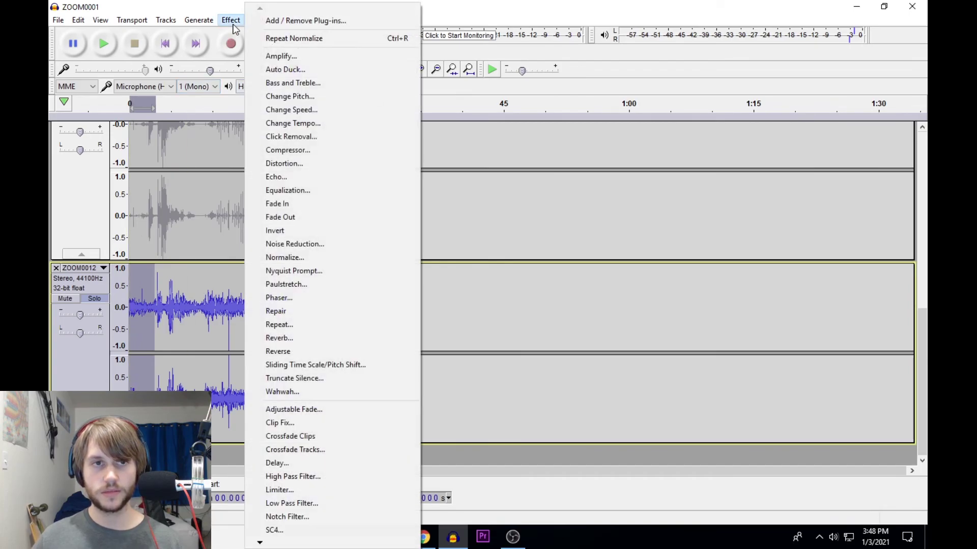
click(285, 257)
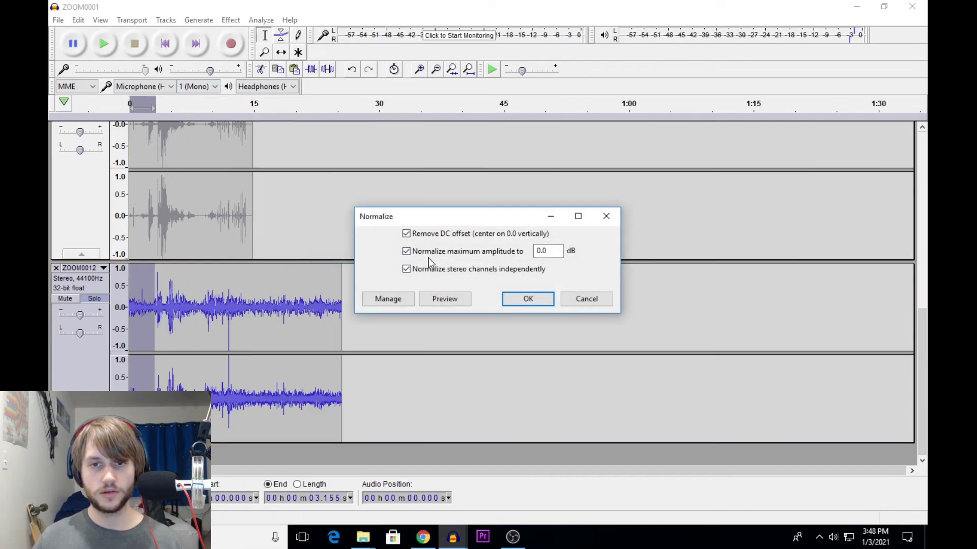
click(602, 302)
click(230, 20)
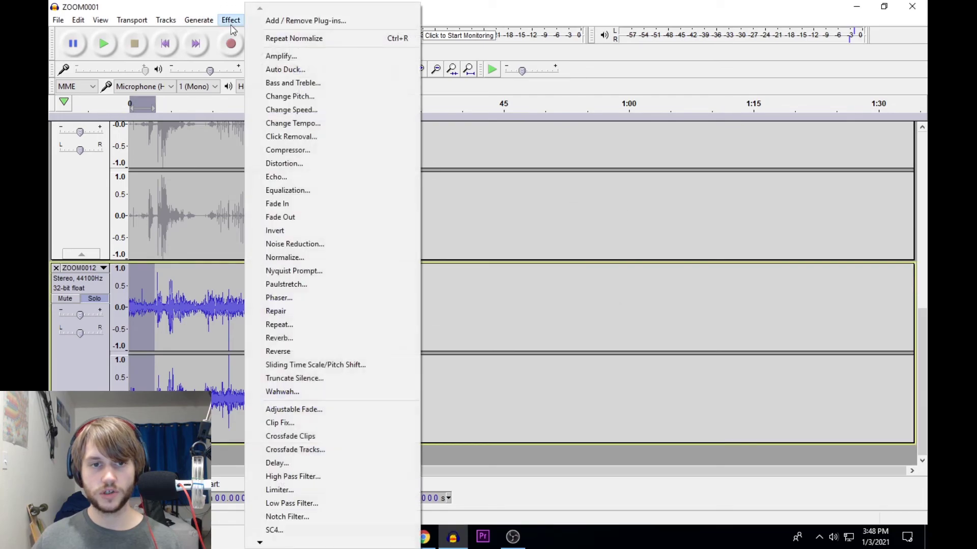
click(305, 247)
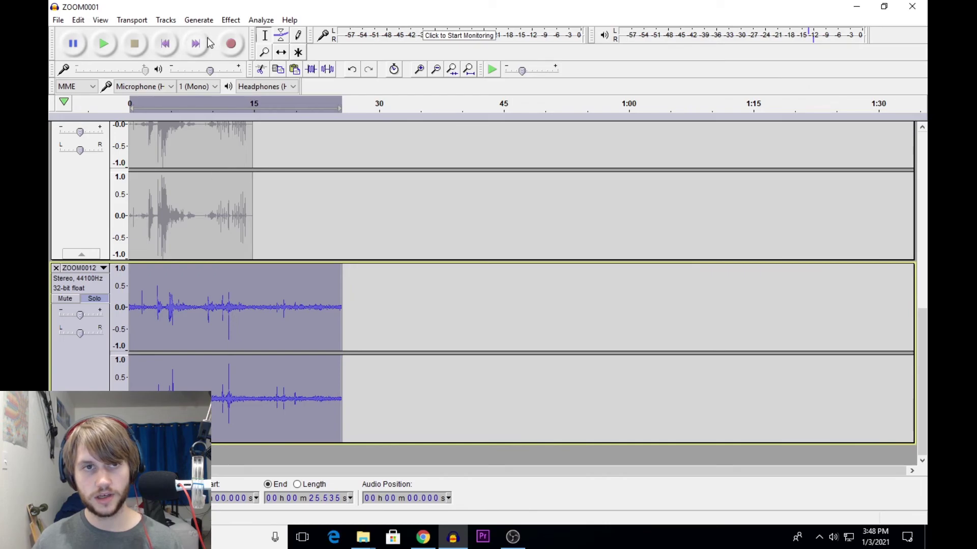
Normalize the noise-reduced ZOOM0012 track again and play it back from the start.
click(230, 19)
click(305, 260)
click(532, 303)
key(space)
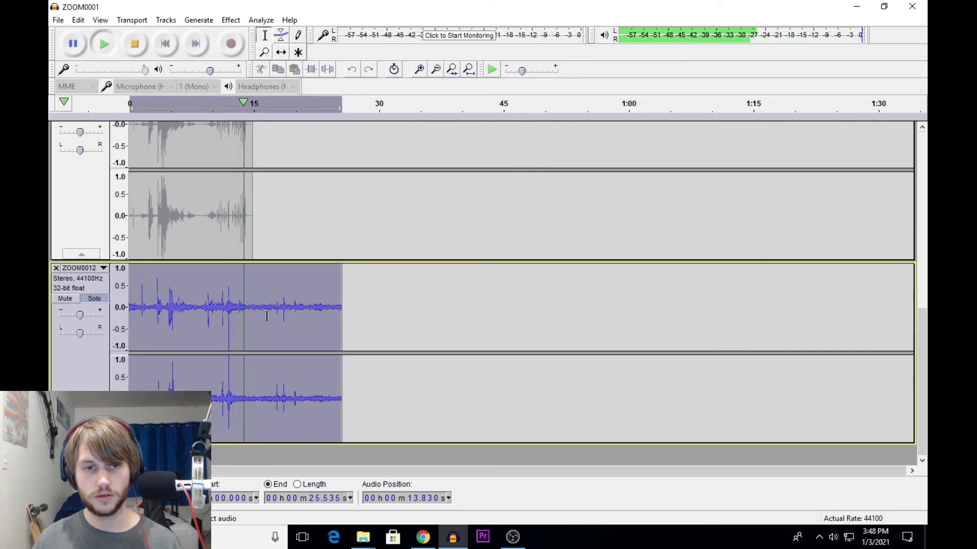
key(space)
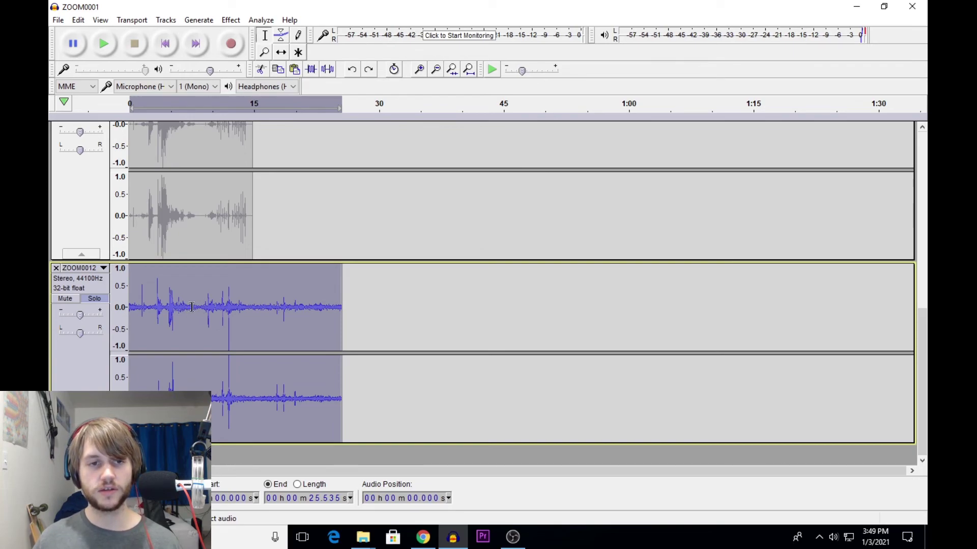
Delete about the first 8.3 seconds of the ZOOM0012 track and about 3.2 more seconds from its new start, playing back each result.
drag(198, 309, 48, 315)
key(Delete)
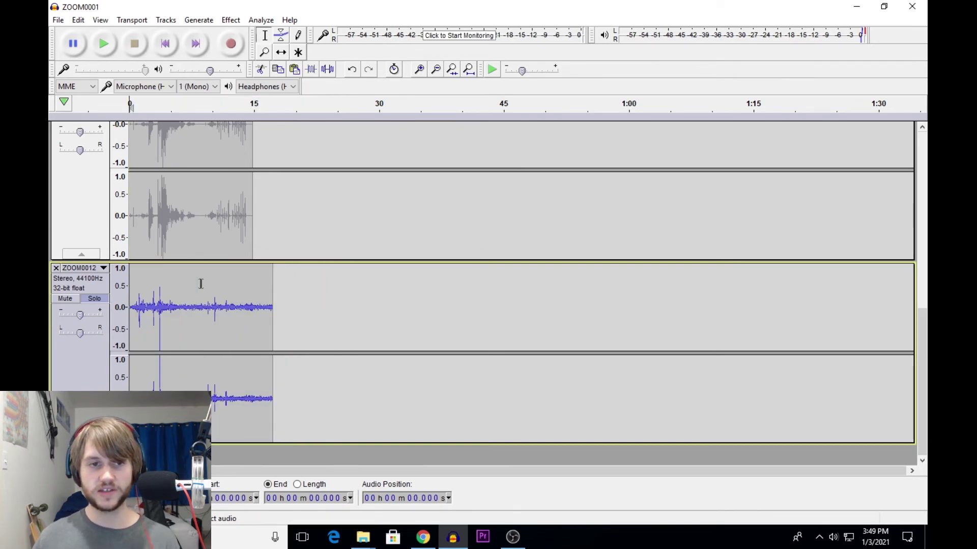
key(space)
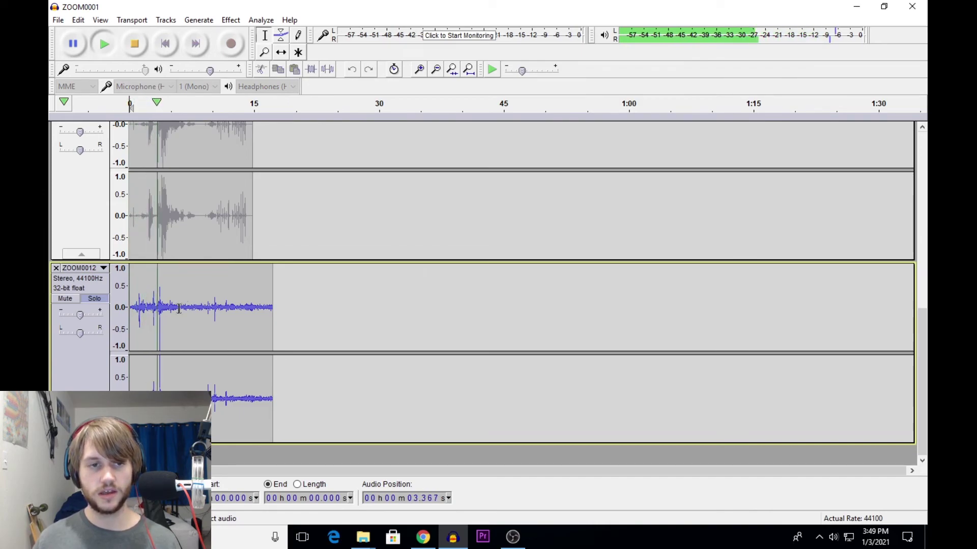
key(space)
drag(155, 309, 48, 308)
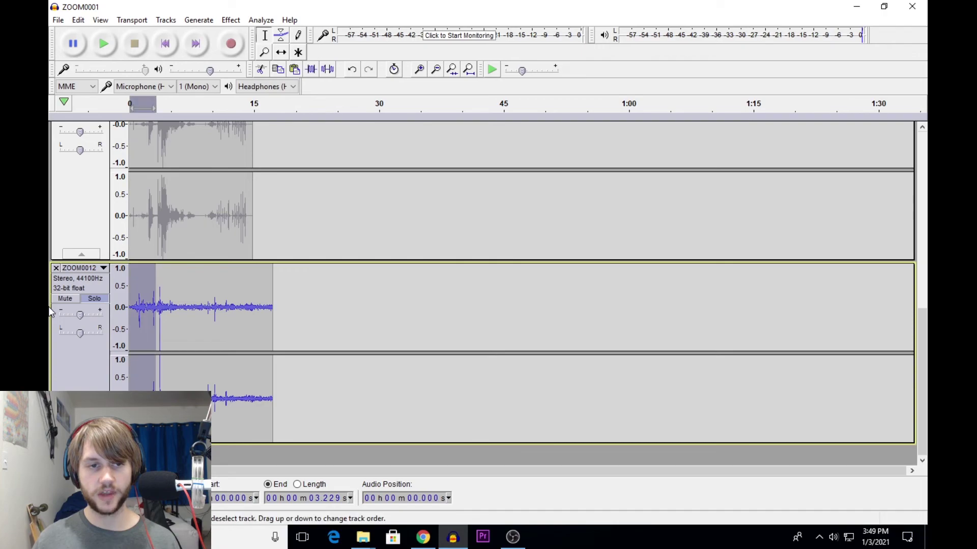
key(Delete)
key(space)
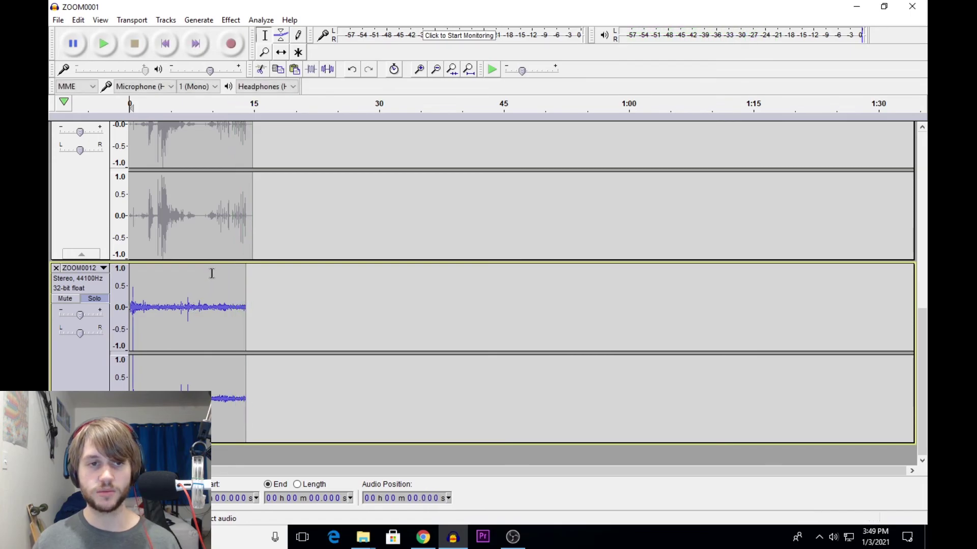
Solo the ZOOM0005 track and slow it down twice with a Change Speed multiplier of 0.500, playing back each result.
scroll(212, 273, up, 5)
click(100, 157)
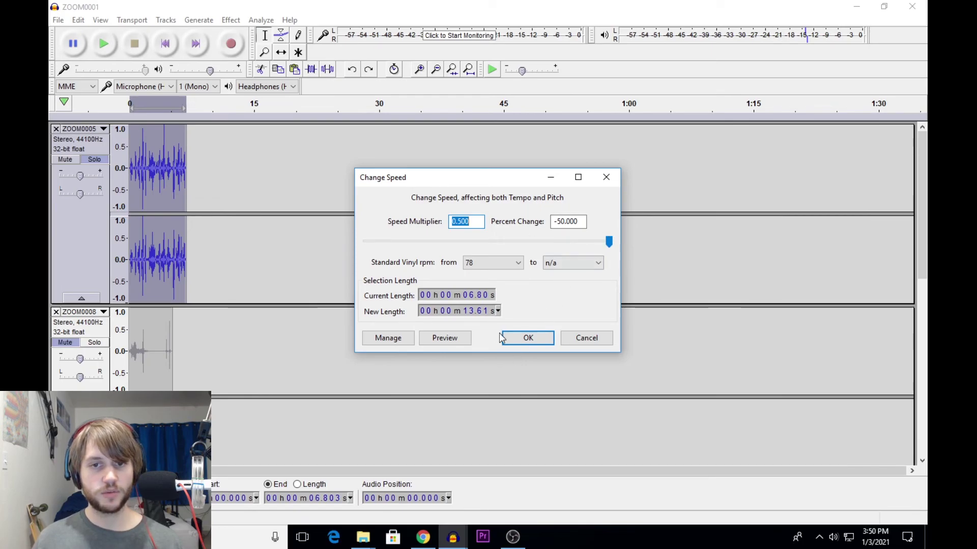
click(517, 340)
key(space)
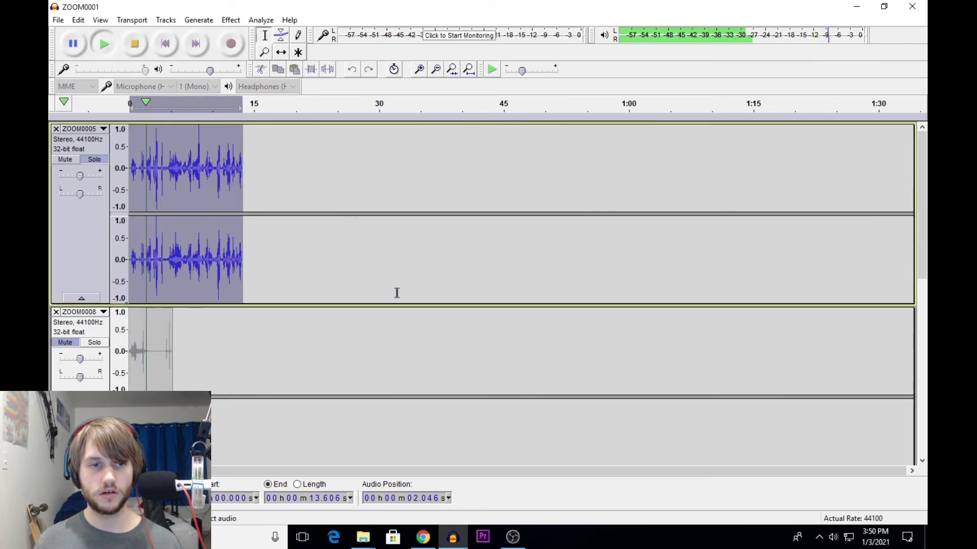
key(space)
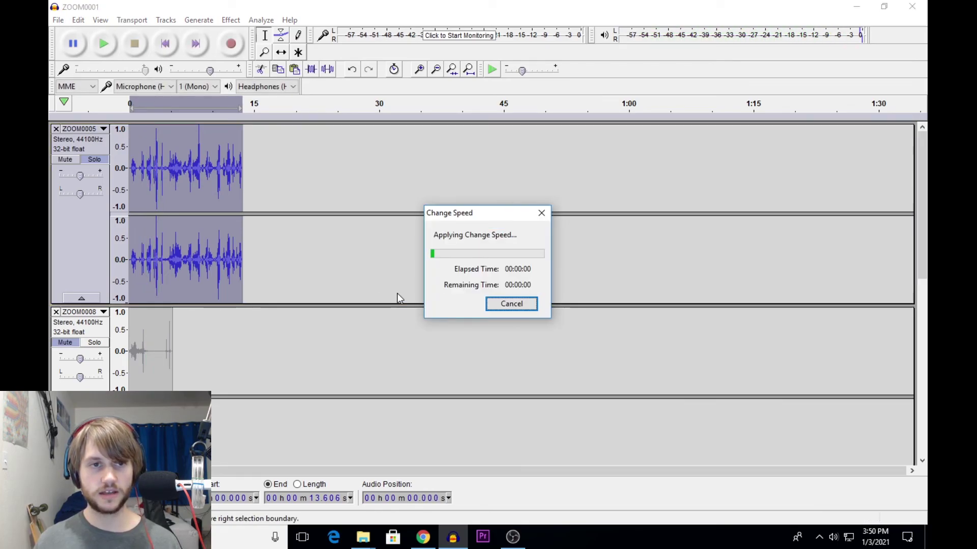
key(space)
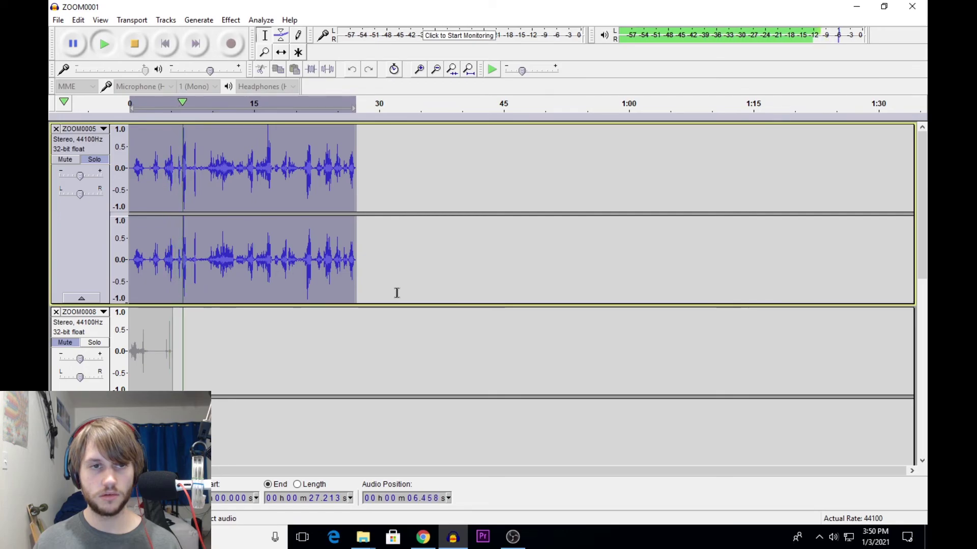
key(space)
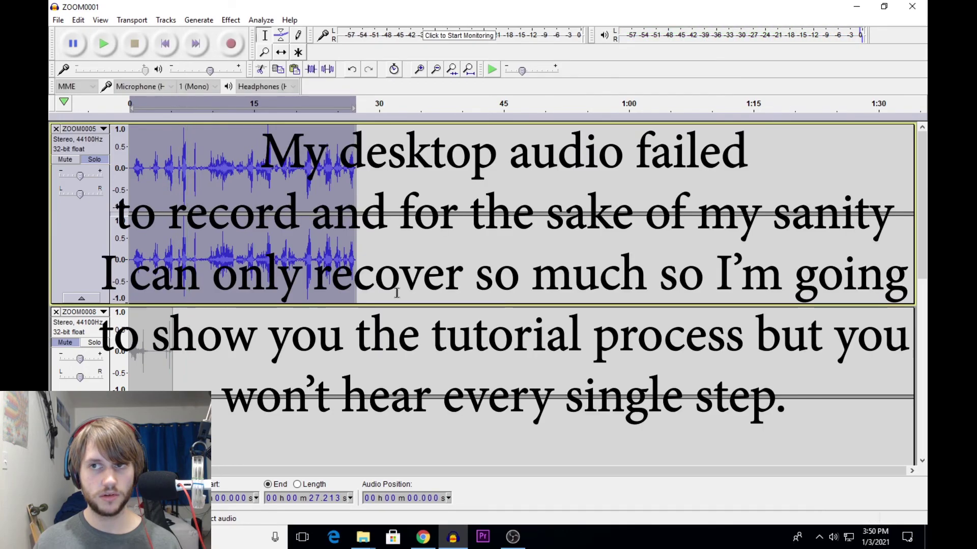
Reverse the ZOOM0005 track and generate silence after its audio, from about 27.2 to 61.8 seconds.
click(230, 20)
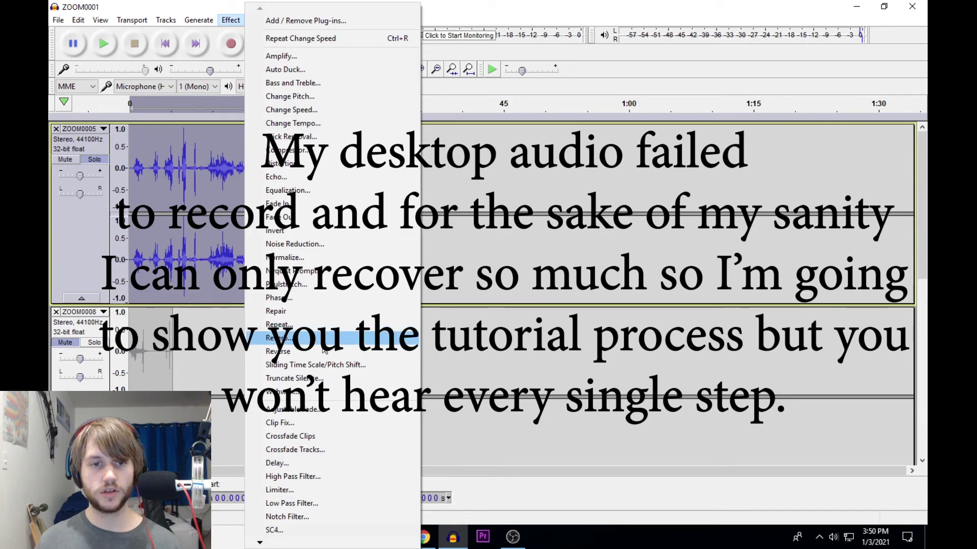
click(326, 326)
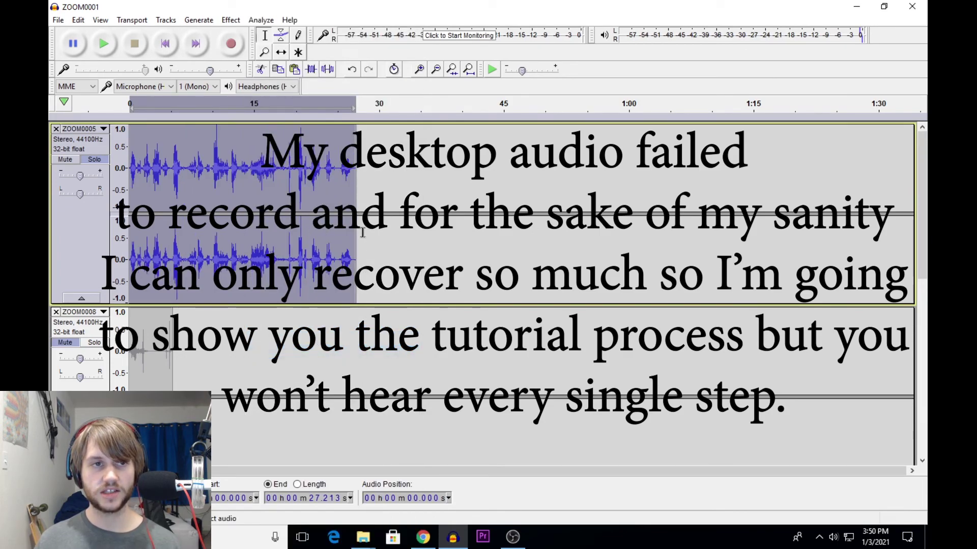
click(373, 250)
drag(355, 259, 644, 257)
click(212, 20)
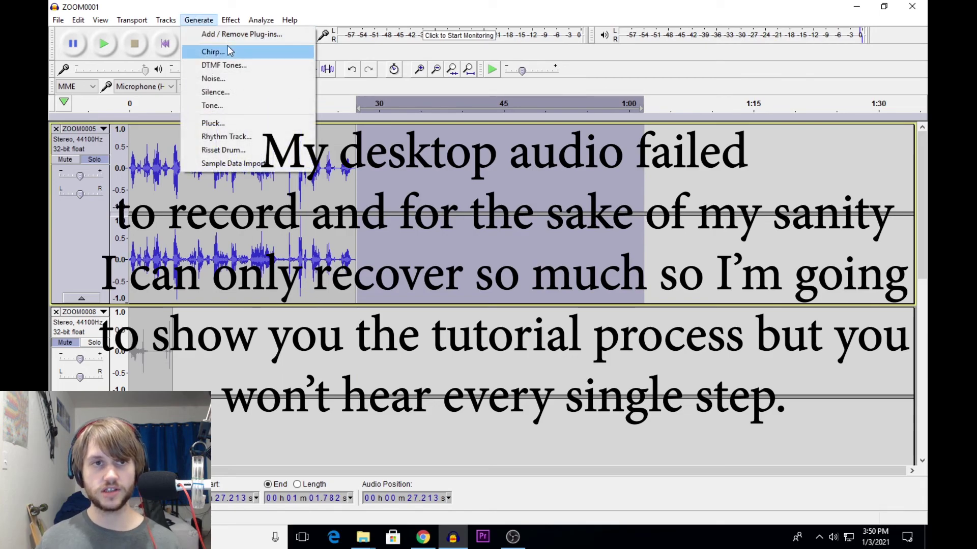
click(235, 96)
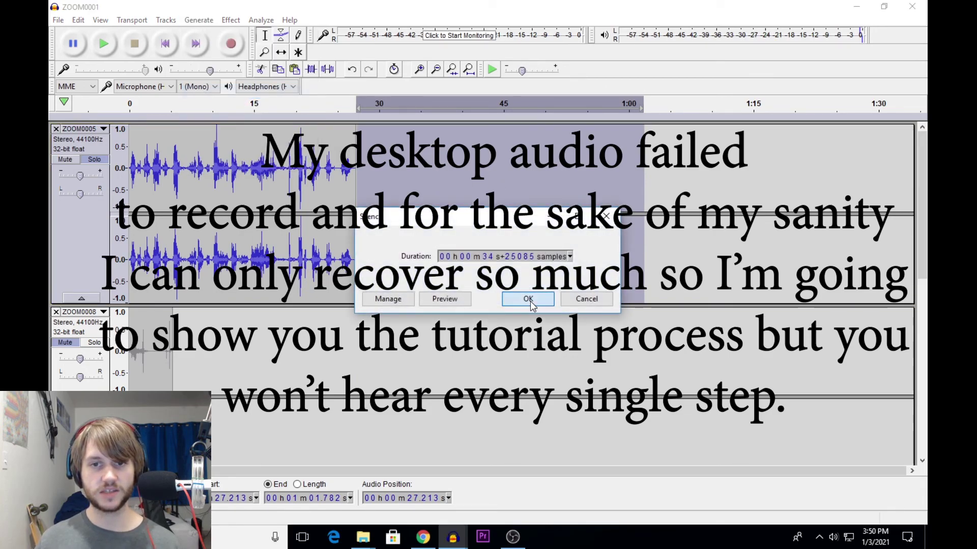
click(528, 299)
Apply Reverb with 100% room size, 100% reverberance and 10 dB wet and dry gain to the whole ZOOM0005 track, and normalize it.
double_click(337, 188)
click(231, 19)
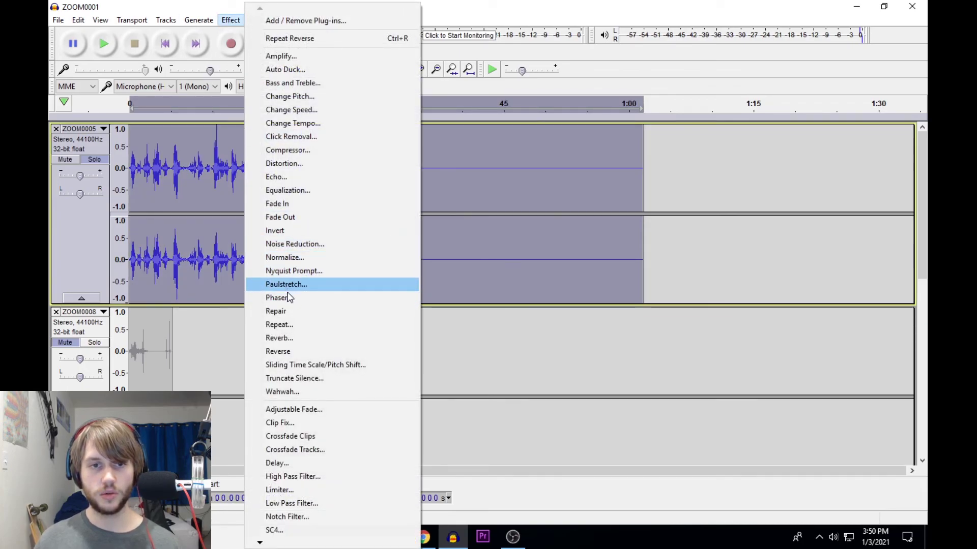
click(319, 337)
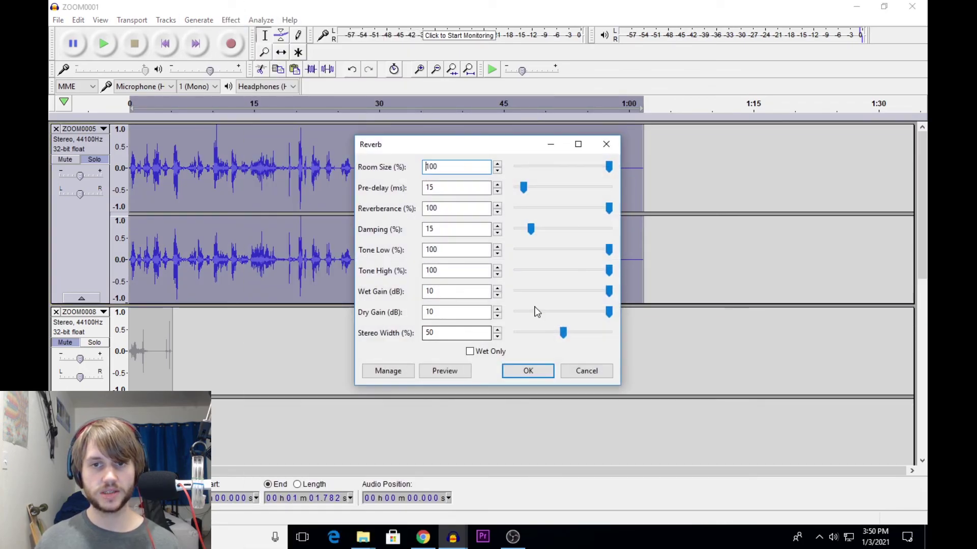
click(517, 375)
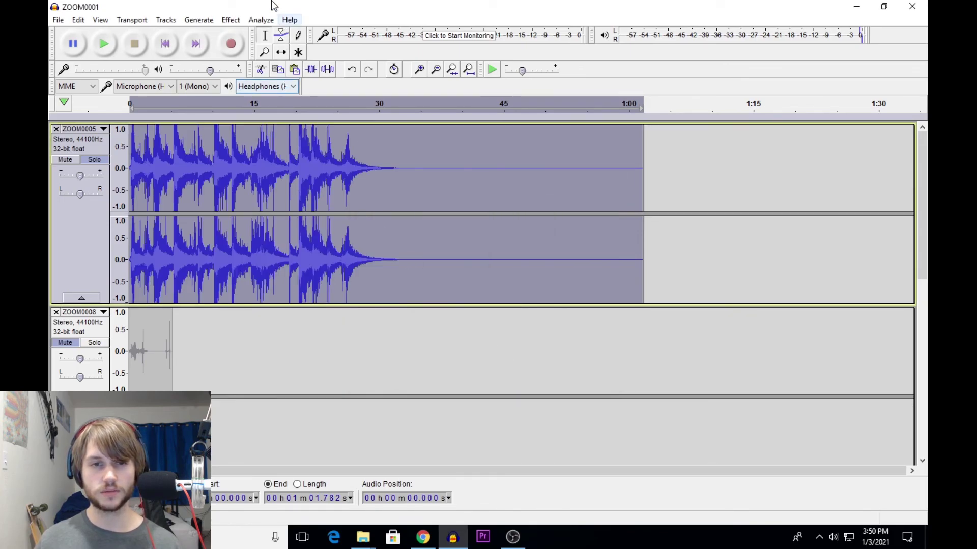
click(230, 20)
click(328, 257)
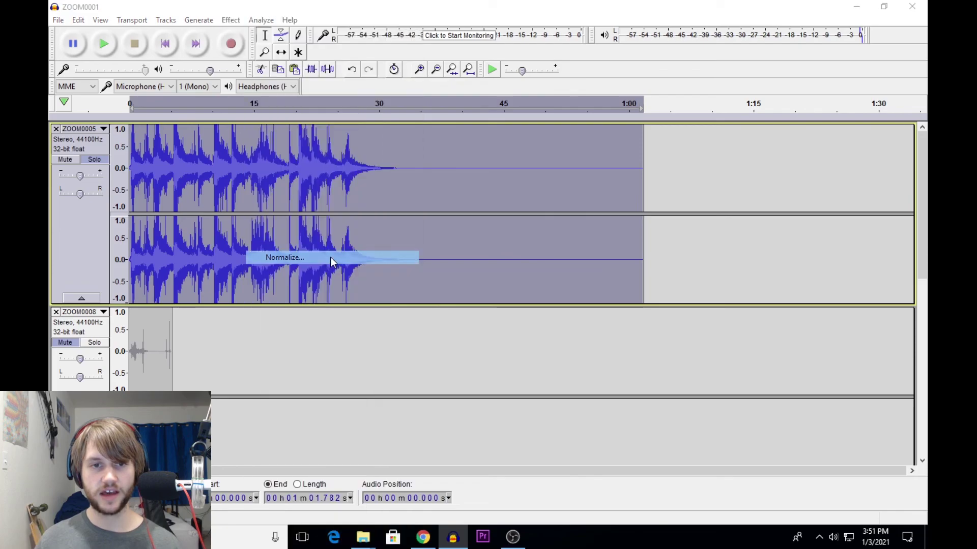
click(514, 300)
Reverse the reverberated ZOOM0005 track and delete about 31.2 seconds of silence from its start.
click(231, 19)
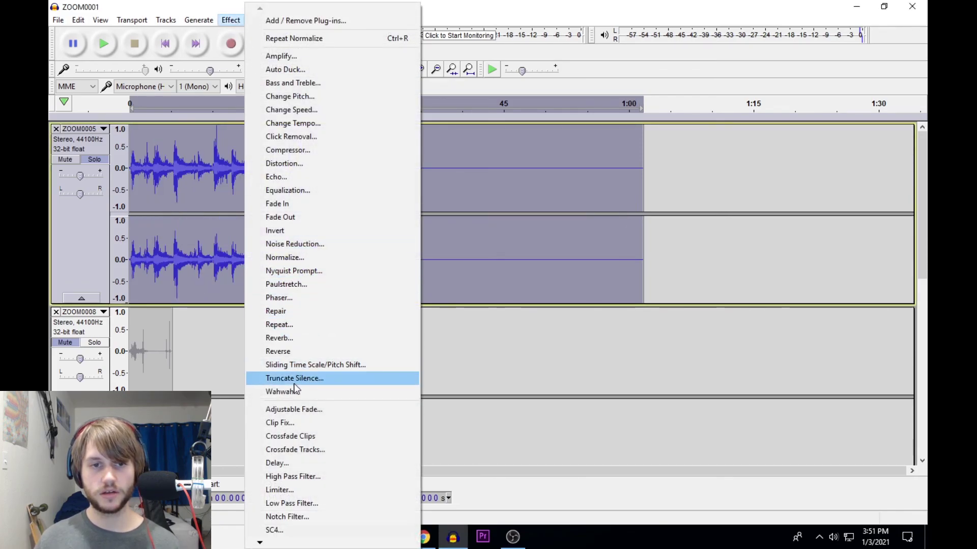
click(293, 355)
drag(389, 244, 58, 229)
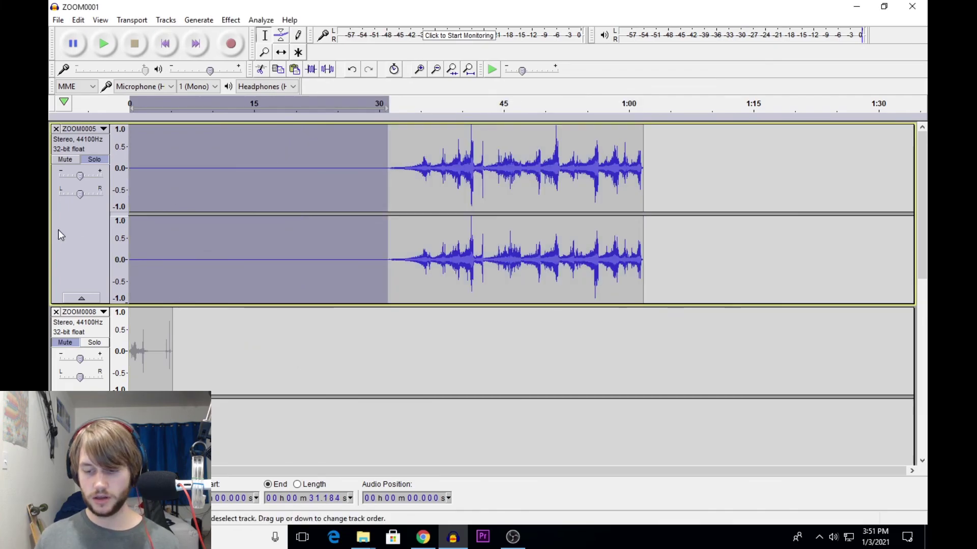
key(Delete)
Extend ZOOM0005 with silence to about 60.1 seconds and apply Reverb with 100% room size, 100% reverberance and 10 dB wet and dry gain.
click(58, 230)
click(230, 20)
click(285, 337)
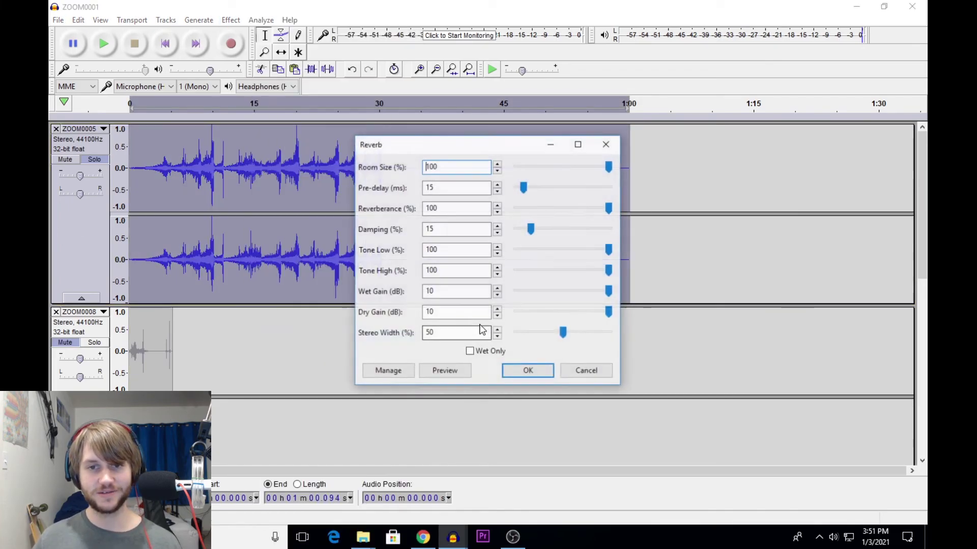
click(533, 374)
Normalize the reverberated ZOOM0005 track.
click(230, 19)
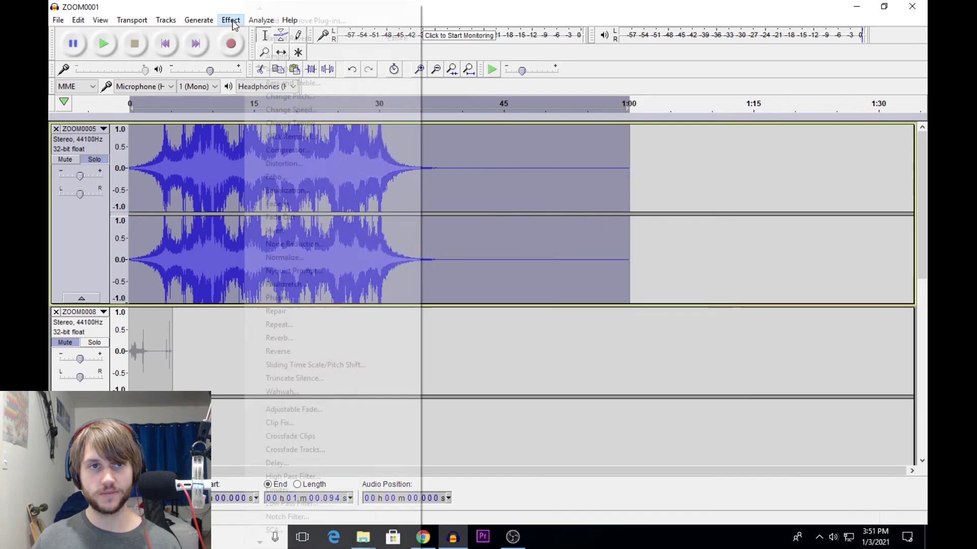
key(Escape)
key(ctrl+z)
Try to delete ZOOM0005's silent tail after about 34.9 seconds and stretch the remaining audio with Paulstretch.
drag(419, 173, 630, 192)
key(Delete)
double_click(386, 190)
click(230, 21)
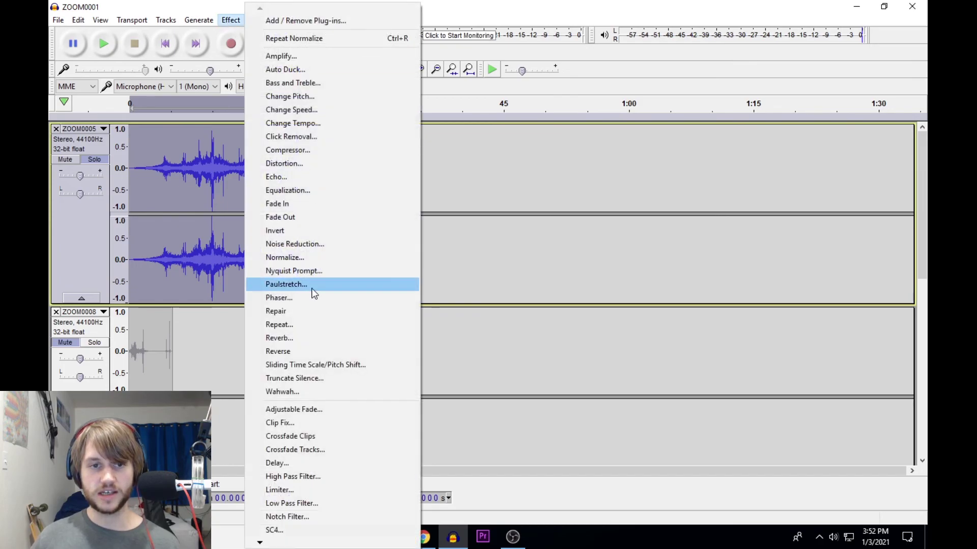
key(Escape)
key(ctrl+z)
Delete about the first 0.4 seconds of ZOOM0005 and select the whole remaining track.
drag(133, 259, 109, 261)
key(Delete)
double_click(218, 151)
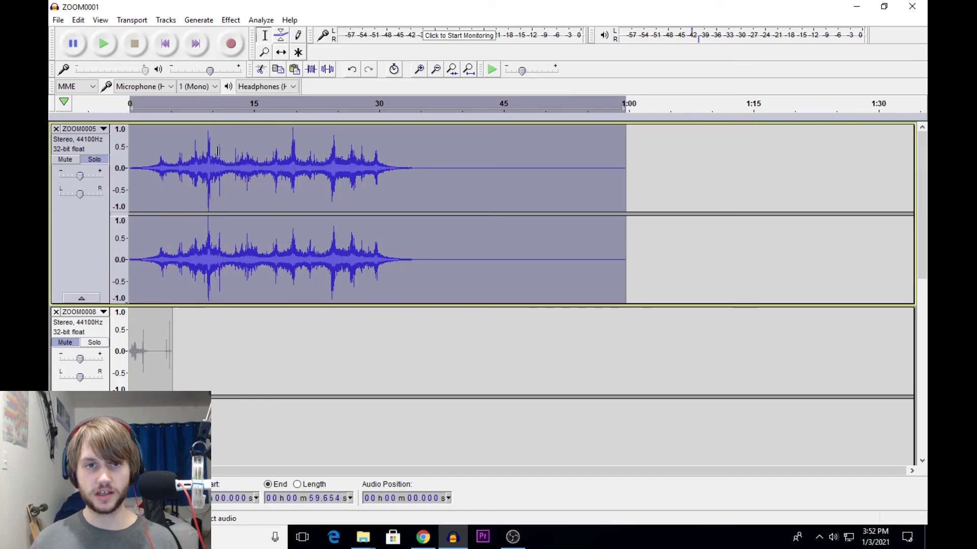
Apply Reverb once more to the whole trimmed ZOOM0005 track, and normalize it.
click(231, 21)
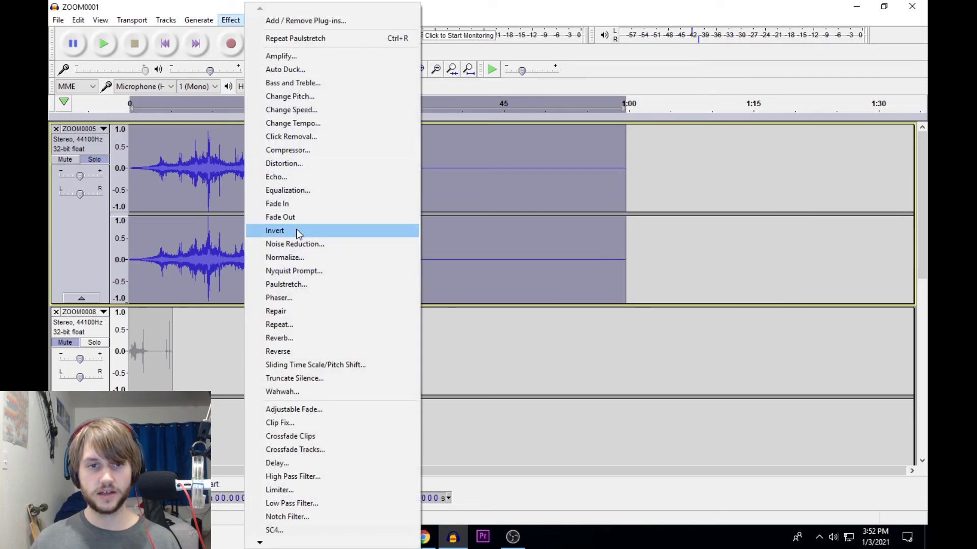
click(315, 339)
click(532, 370)
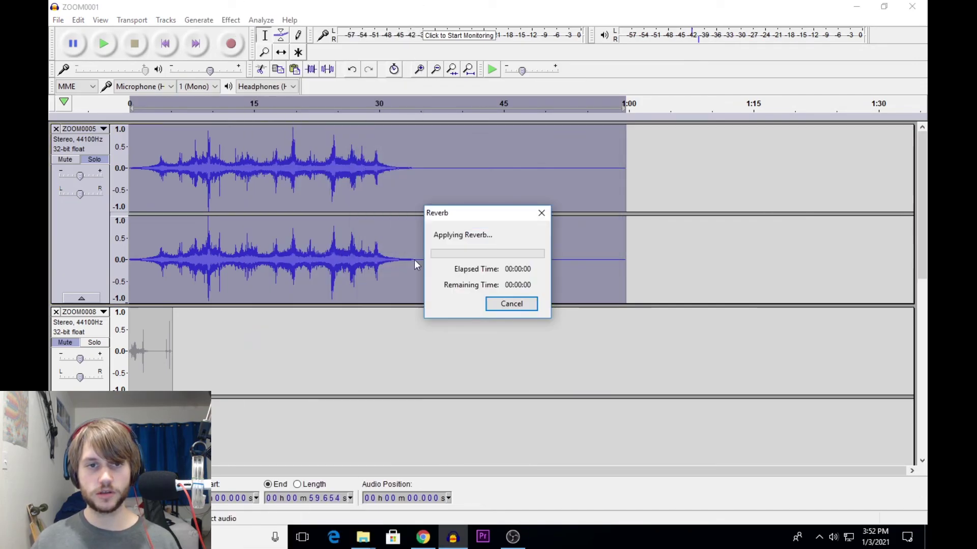
click(231, 21)
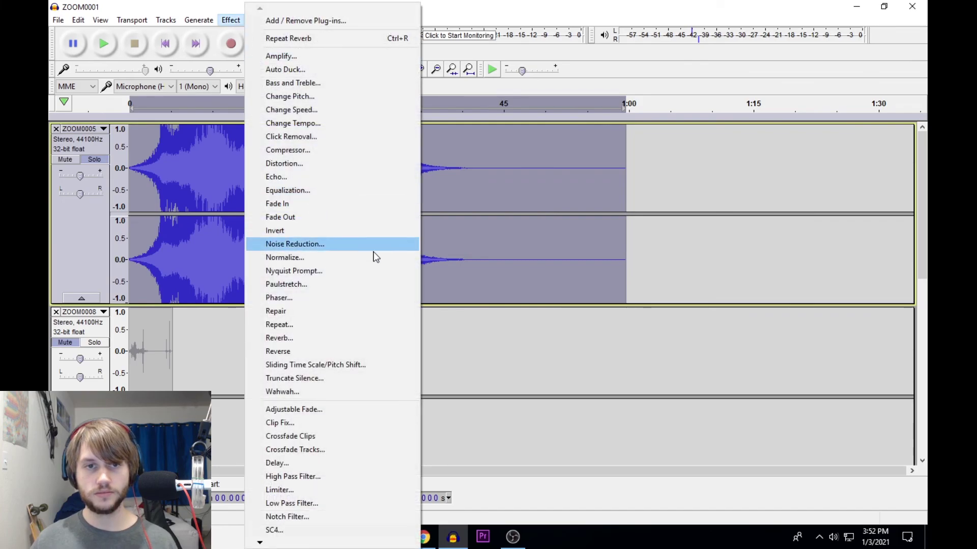
click(312, 258)
click(524, 302)
click(231, 21)
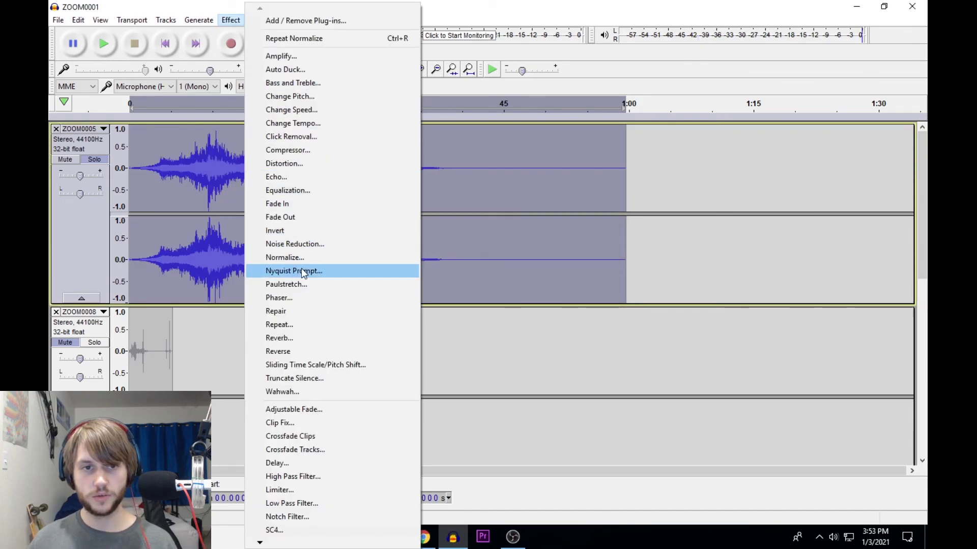
click(319, 110)
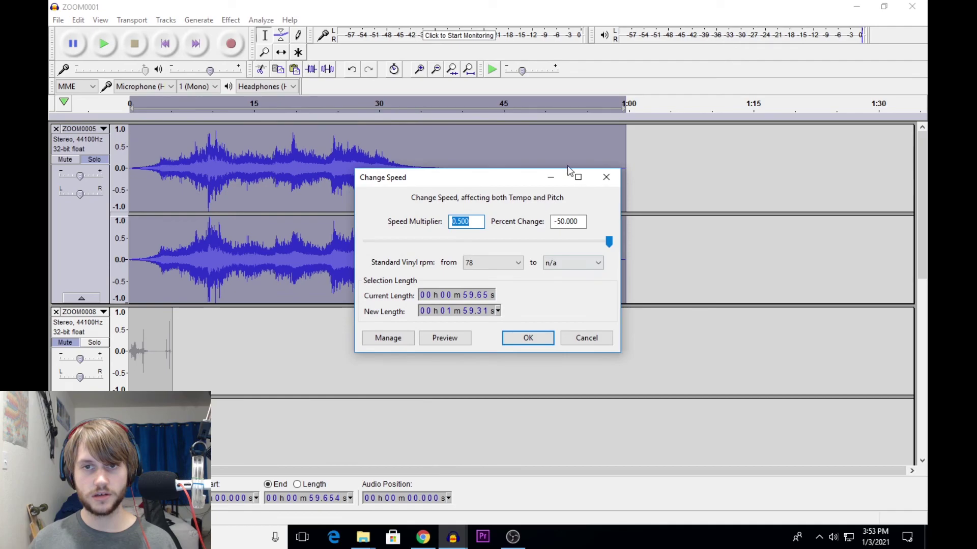
click(586, 337)
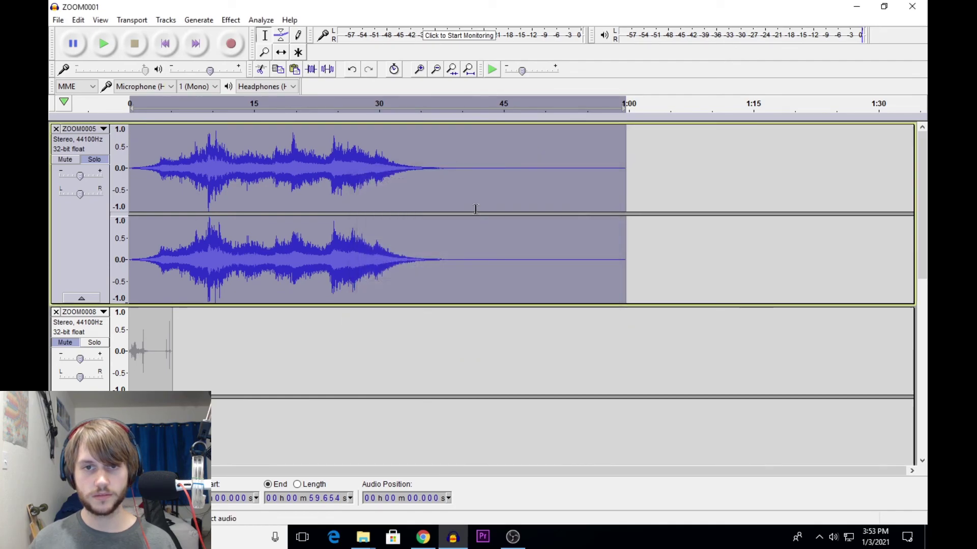
Delete ZOOM0005's silent tail from about 38.1 to 59.7 seconds and slow the remaining audio with a Change Speed multiplier of 0.500.
drag(446, 171, 625, 186)
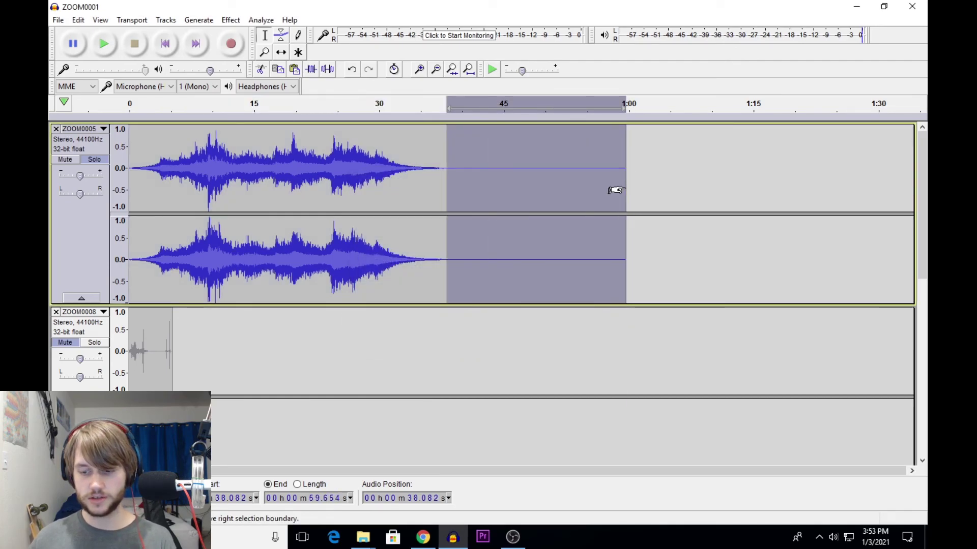
key(Delete)
key(ctrl+a)
click(234, 20)
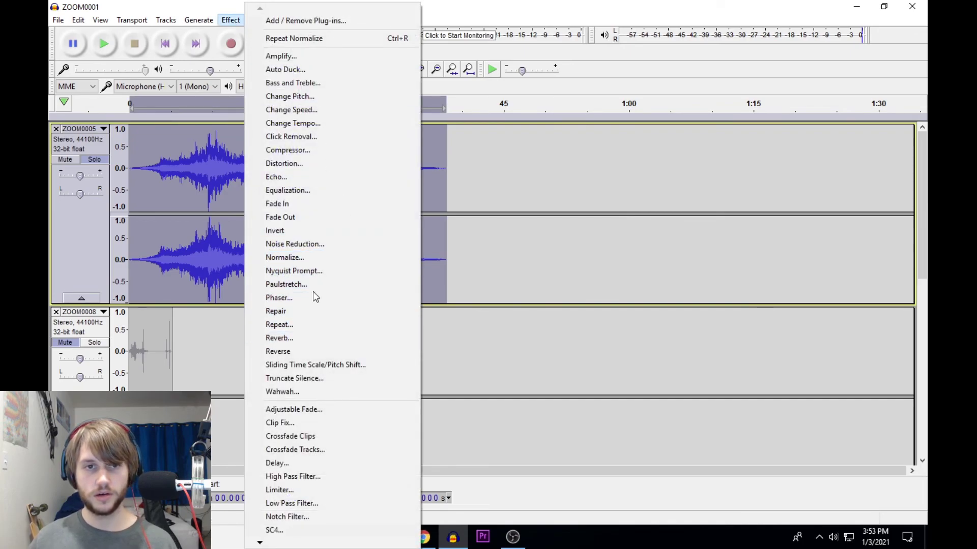
click(291, 109)
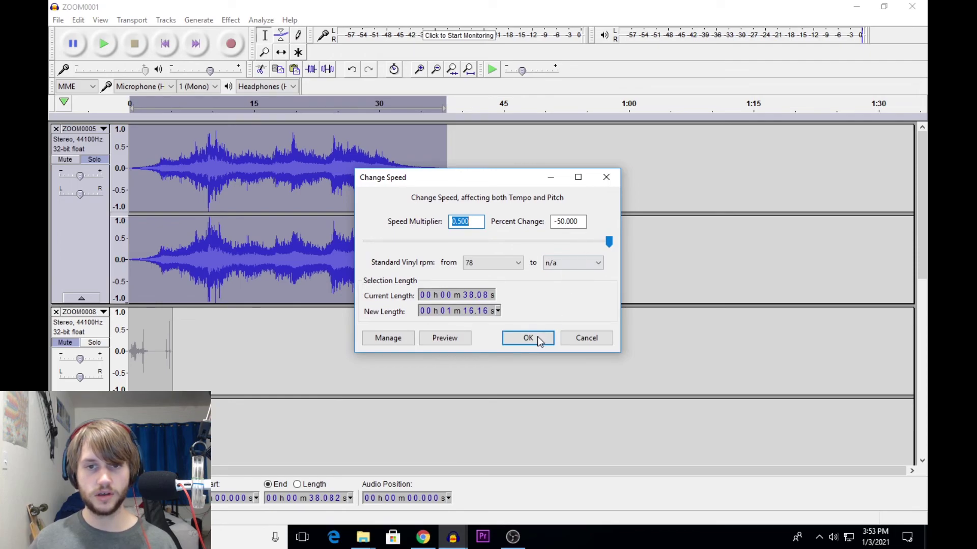
click(524, 338)
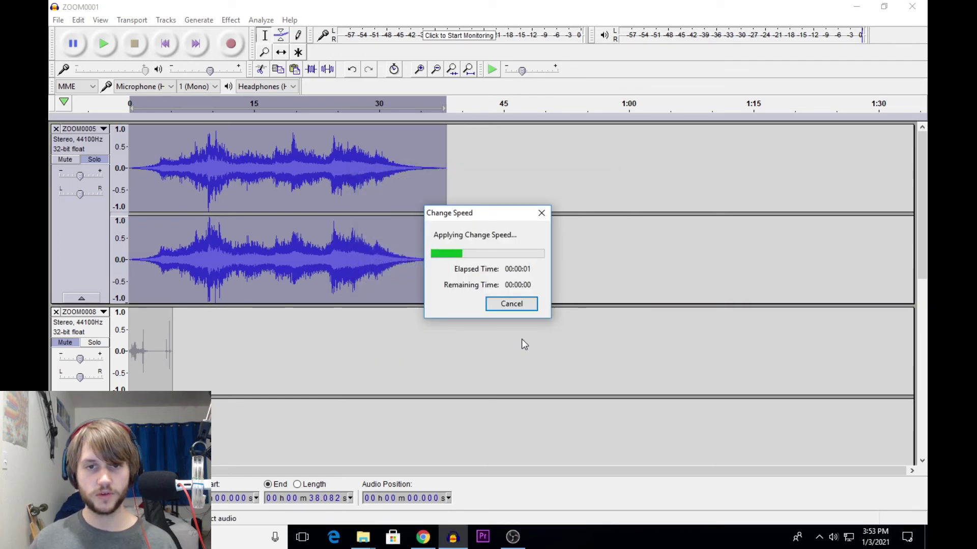
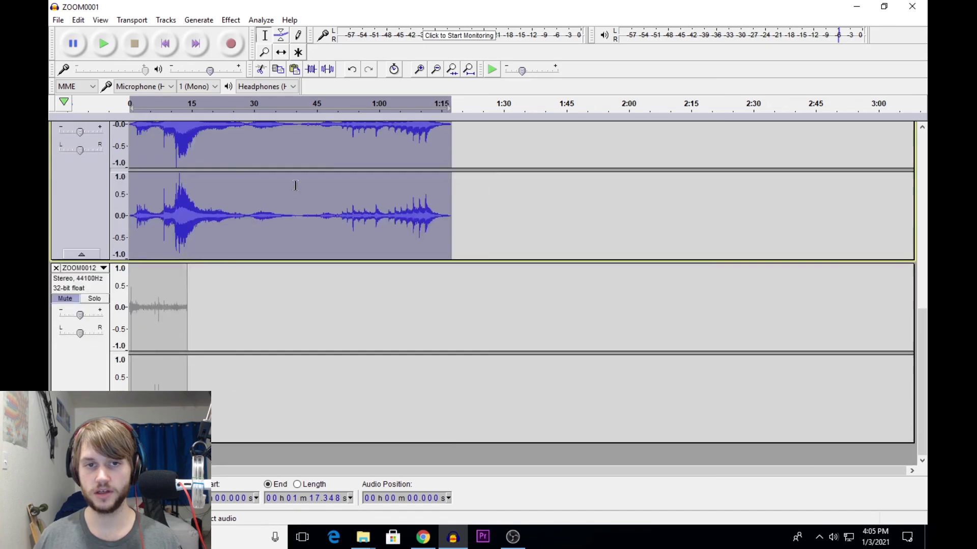
Select and solo the ZOOM0012 track, and play back its beginning.
double_click(164, 314)
click(95, 300)
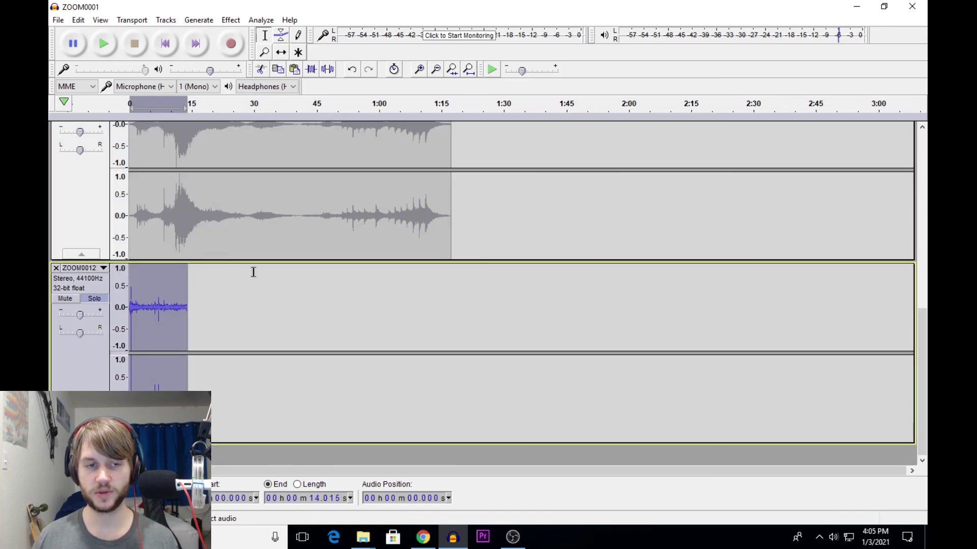
key(space)
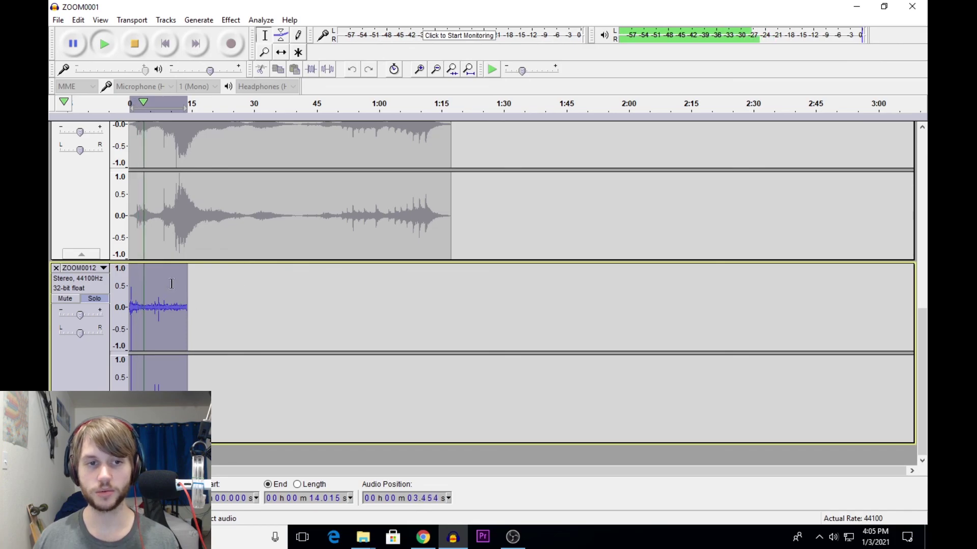
key(space)
click(230, 20)
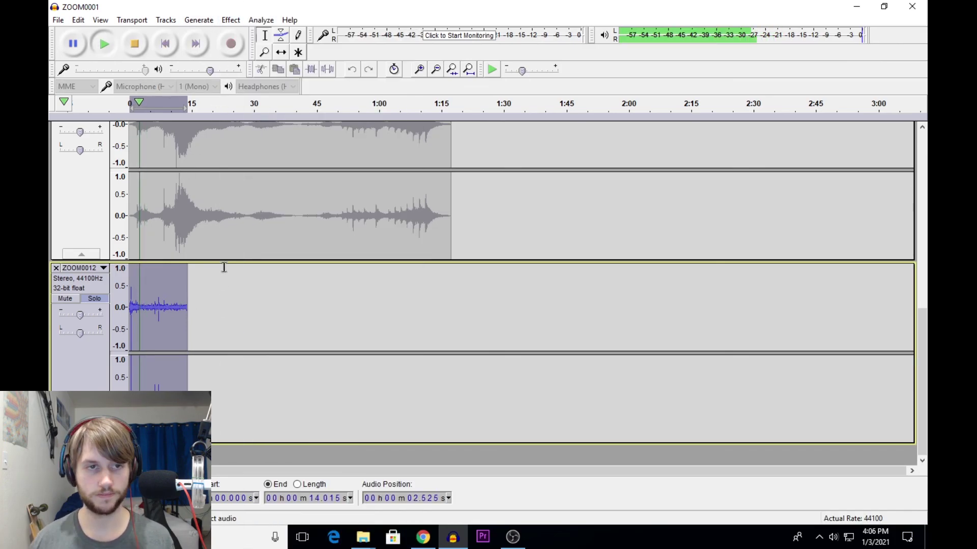
key(space)
Slow ZOOM0012 down with a Change Speed multiplier of 0.500, delete about its first 1.8 seconds and play it back.
click(230, 20)
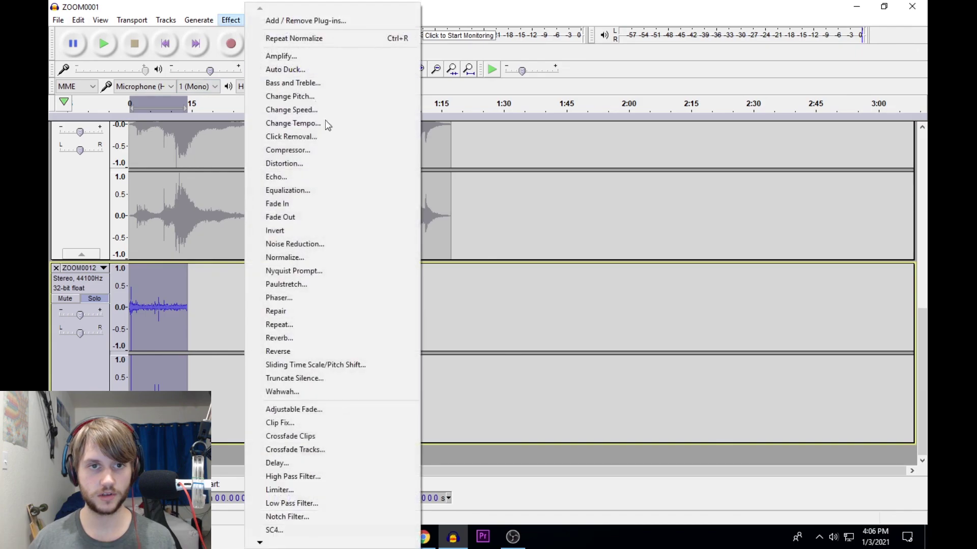
click(300, 109)
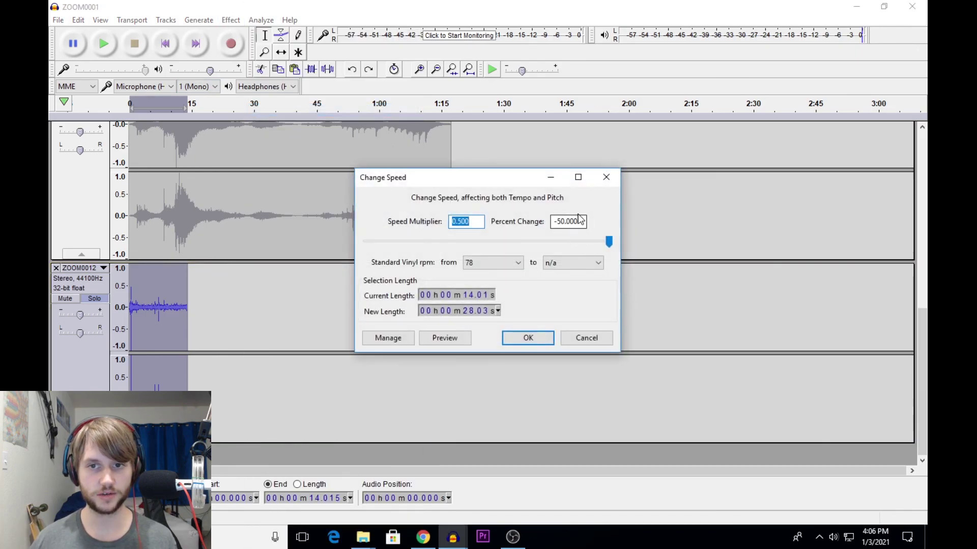
click(528, 338)
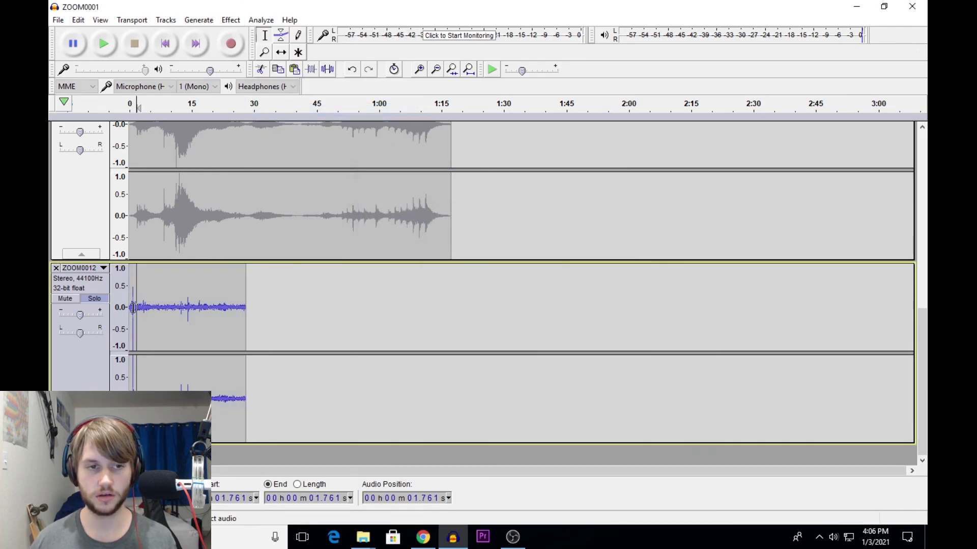
key(space)
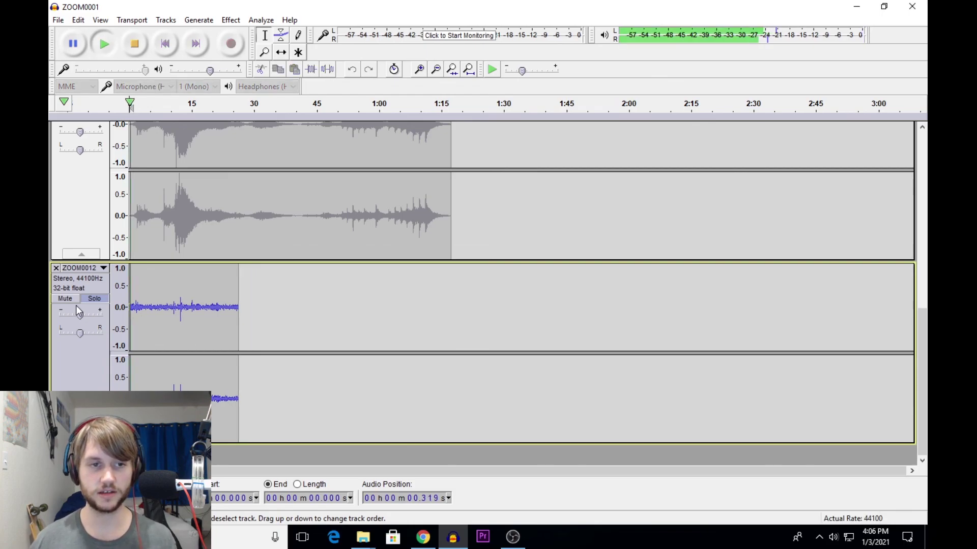
Normalize the whole ZOOM0012 track and play back the result.
click(78, 311)
click(230, 20)
click(285, 258)
click(545, 300)
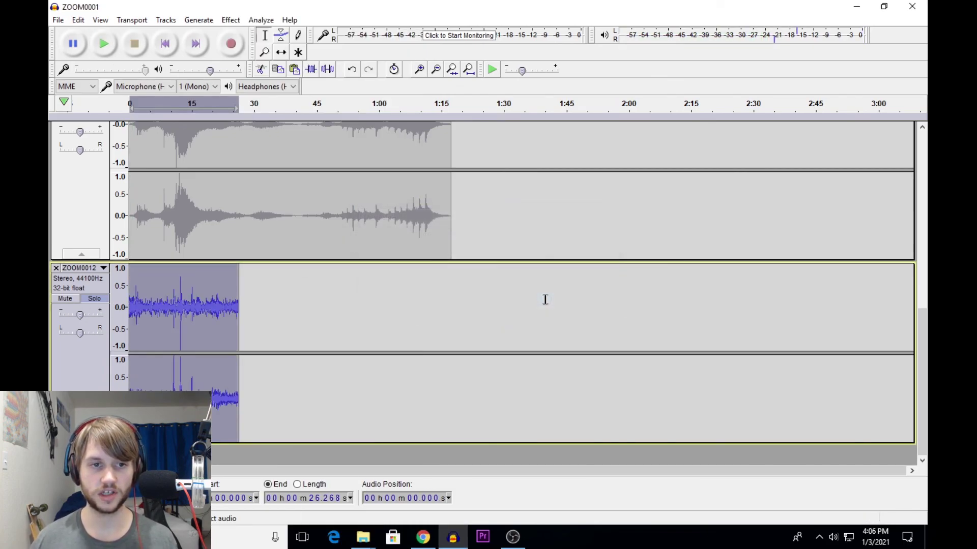
key(space)
key(space)
Delete everything in ZOOM0012 after about its first 1.3 seconds and play the remaining clip.
drag(135, 304, 239, 304)
key(Delete)
double_click(132, 300)
key(space)
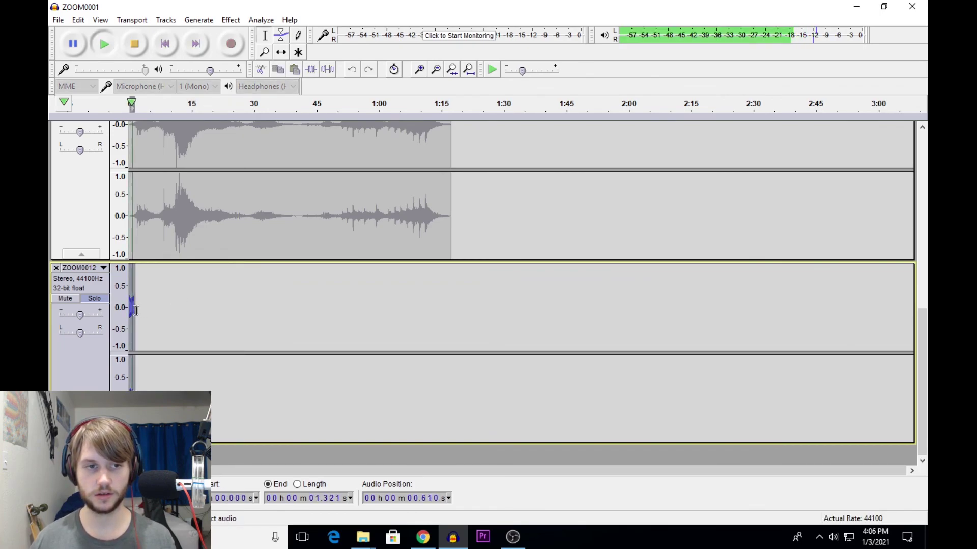
Slow the short ZOOM0012 clip down twice with a Change Speed multiplier of 0.500 and play it back.
scroll(133, 309, up, 3)
click(235, 22)
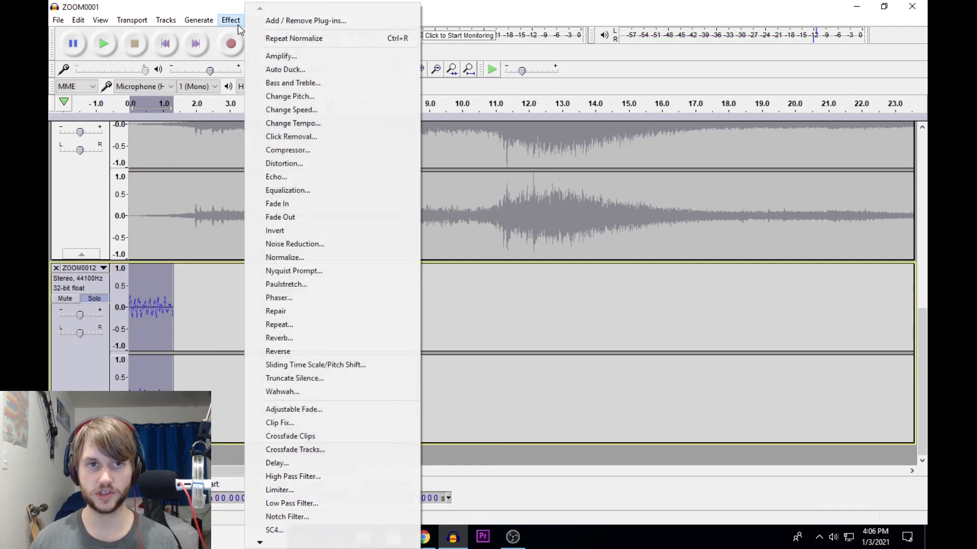
click(317, 110)
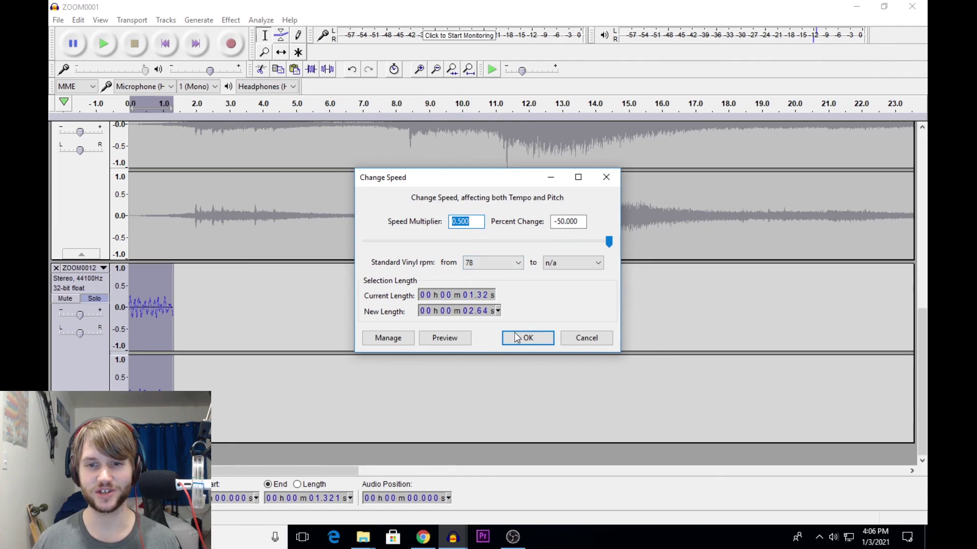
click(517, 337)
key(space)
key(space)
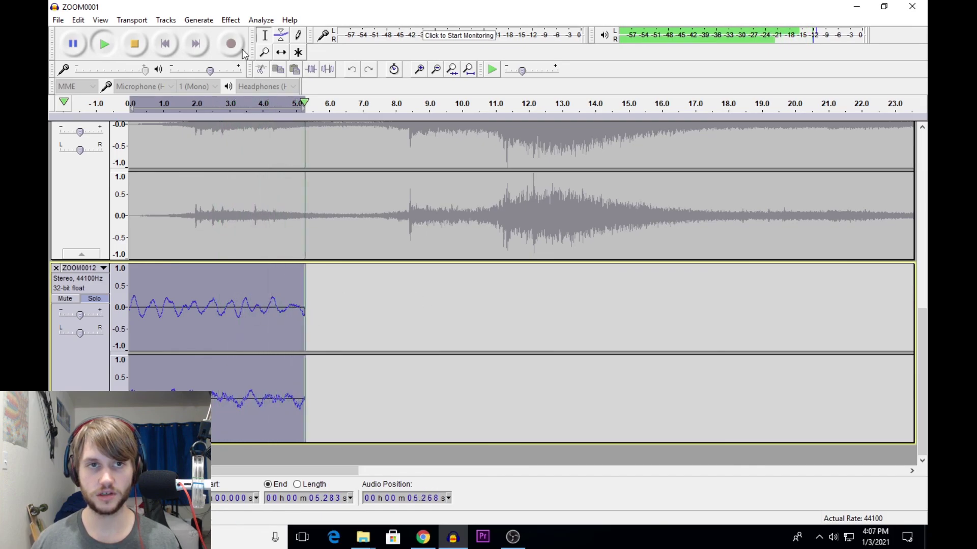
Stretch the ZOOM0012 clip with Paulstretch and normalize it to 0.0 dB with stereo channels handled independently.
click(230, 20)
click(306, 282)
click(508, 303)
key(alt+c)
click(307, 258)
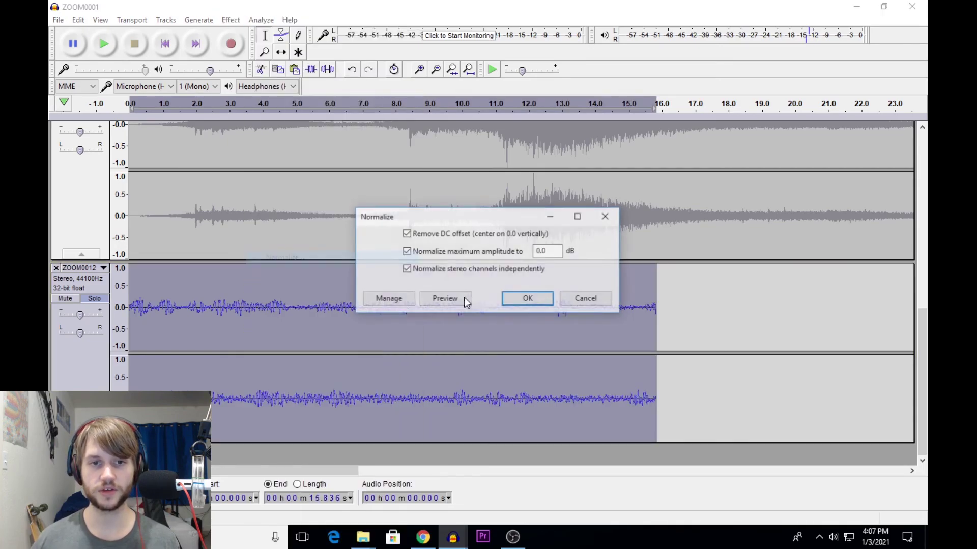
click(525, 299)
Reverse the stretched ZOOM0012 clip and generate silence after it, from about 15.8 to 23.2 seconds.
key(alt+c)
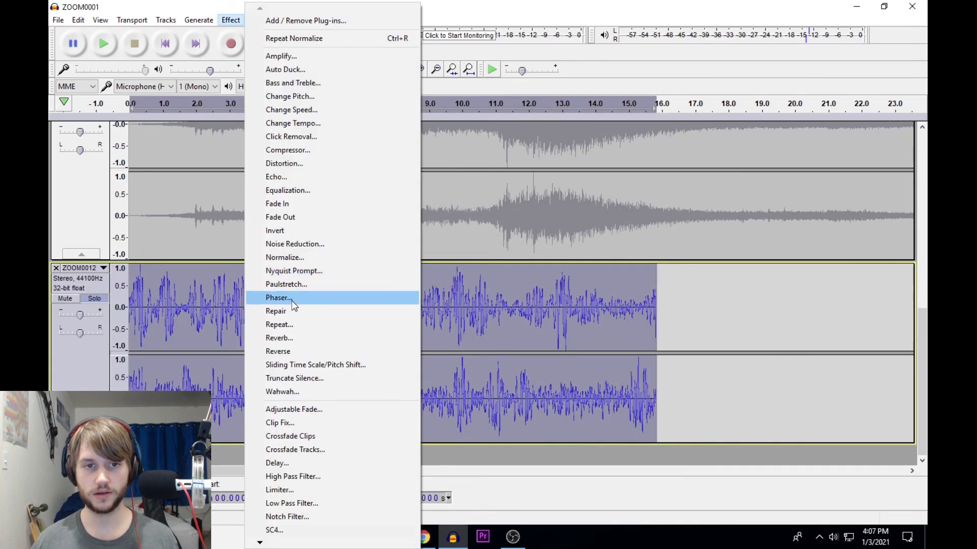
click(292, 347)
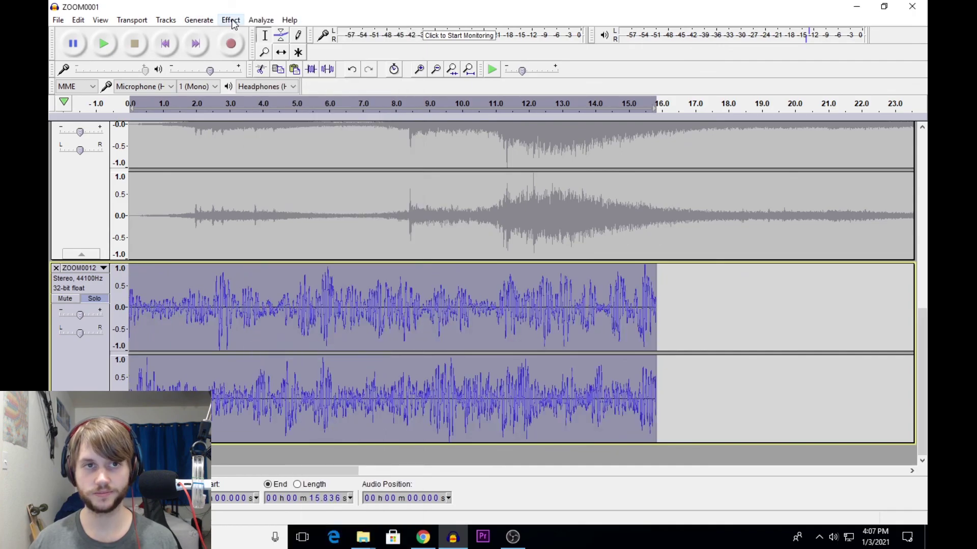
click(703, 341)
drag(660, 331, 902, 330)
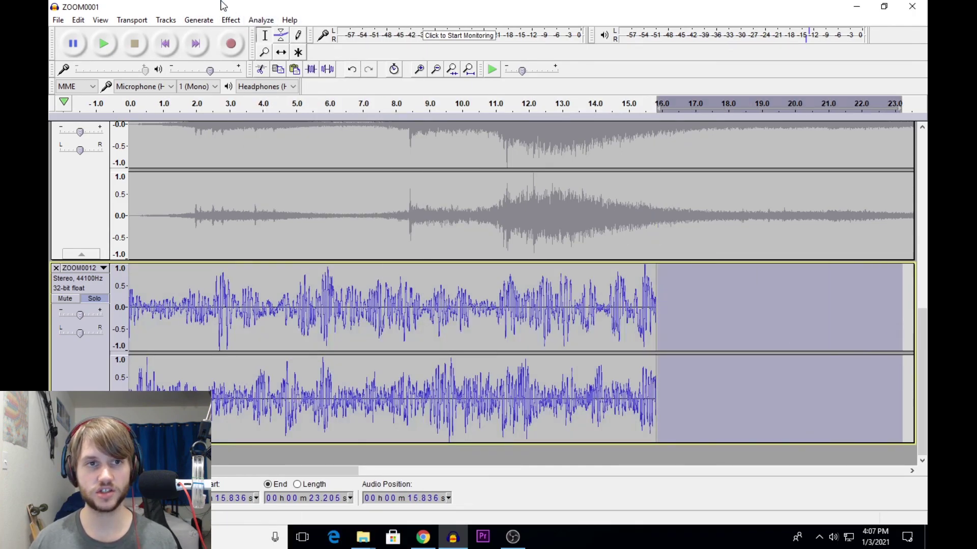
click(192, 21)
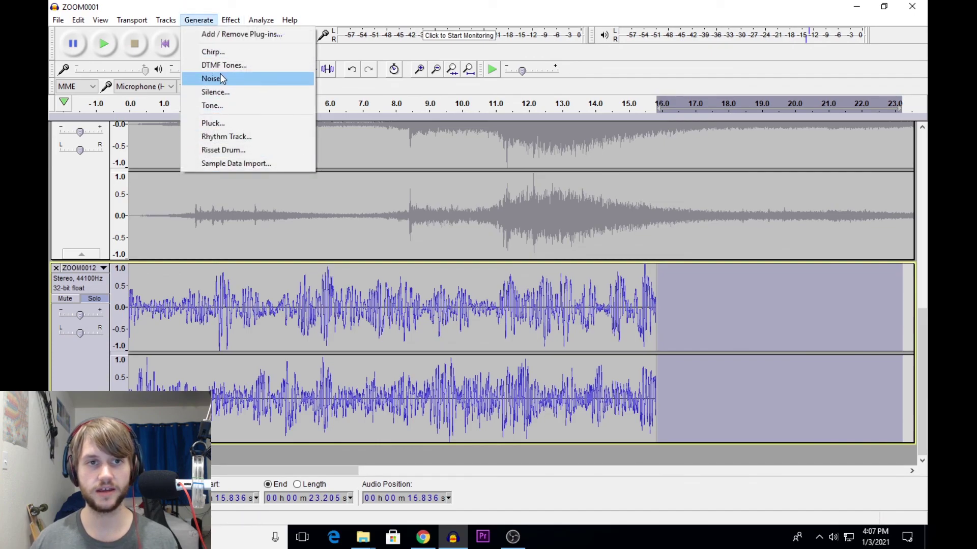
click(220, 92)
click(527, 299)
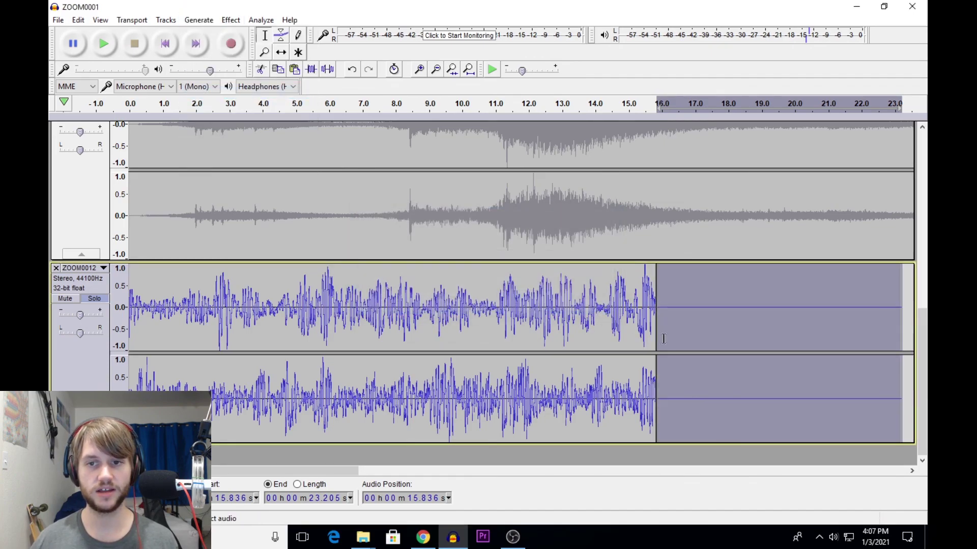
Apply Reverb to the whole ZOOM0012 track, including the added silence.
double_click(542, 285)
click(225, 20)
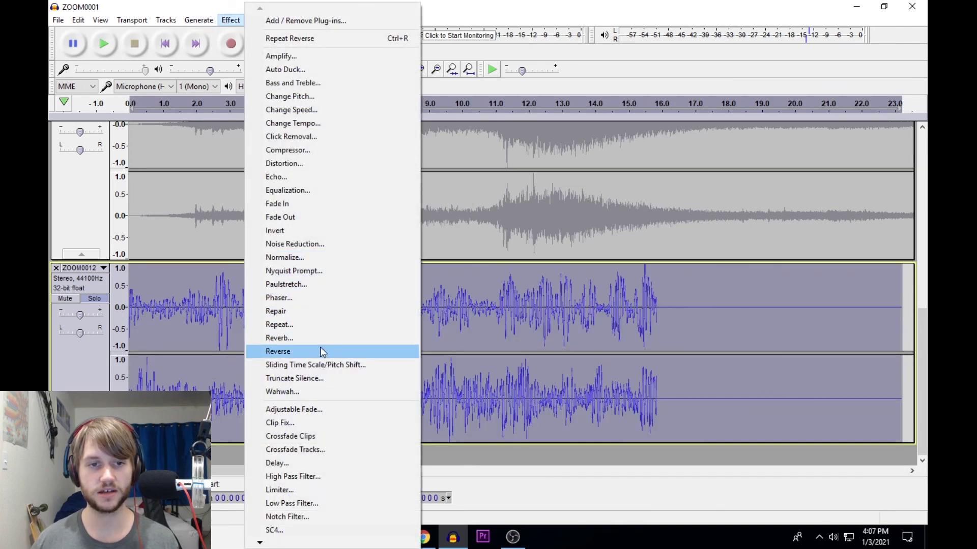
click(303, 338)
click(510, 376)
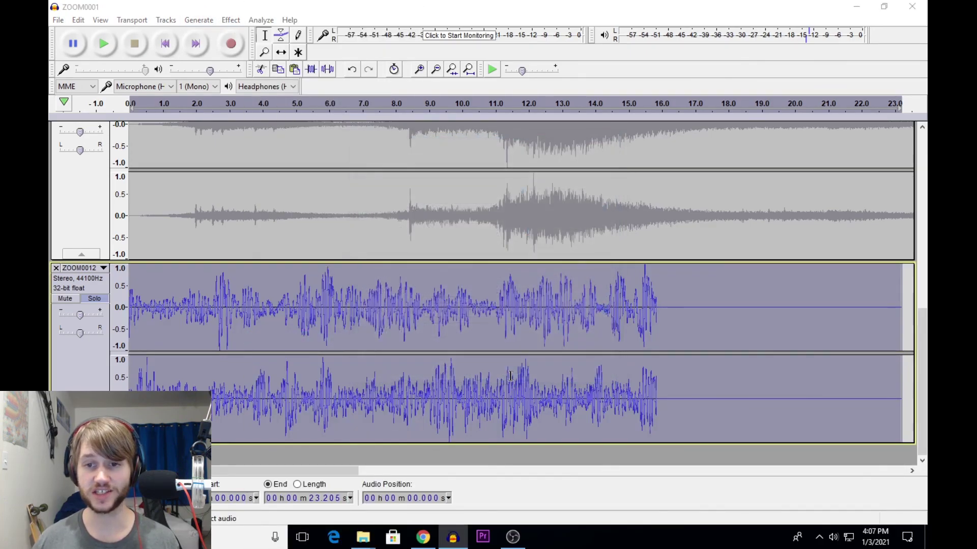
Normalize the reverberated ZOOM0012 track twice to 0.0 dB, removing DC offset and handling stereo channels independently.
click(229, 20)
click(312, 258)
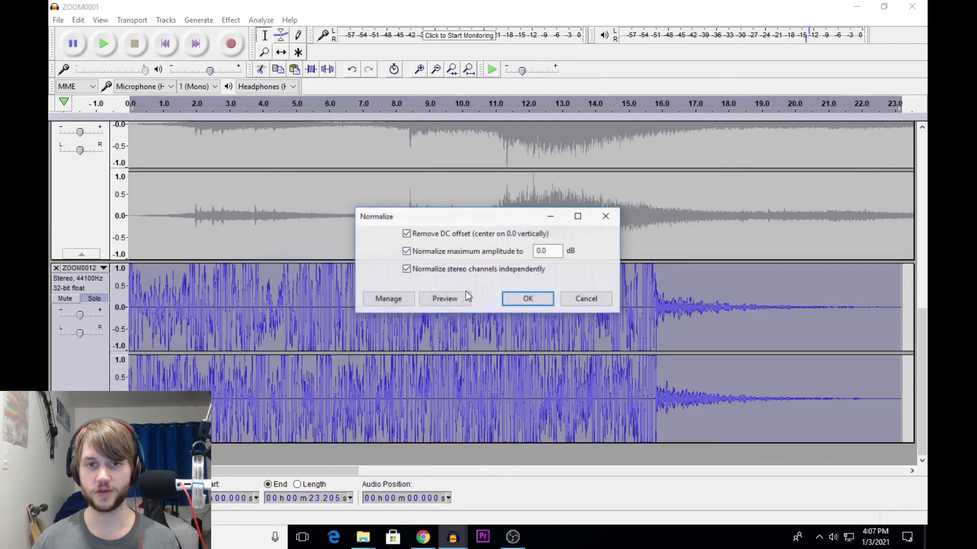
click(528, 299)
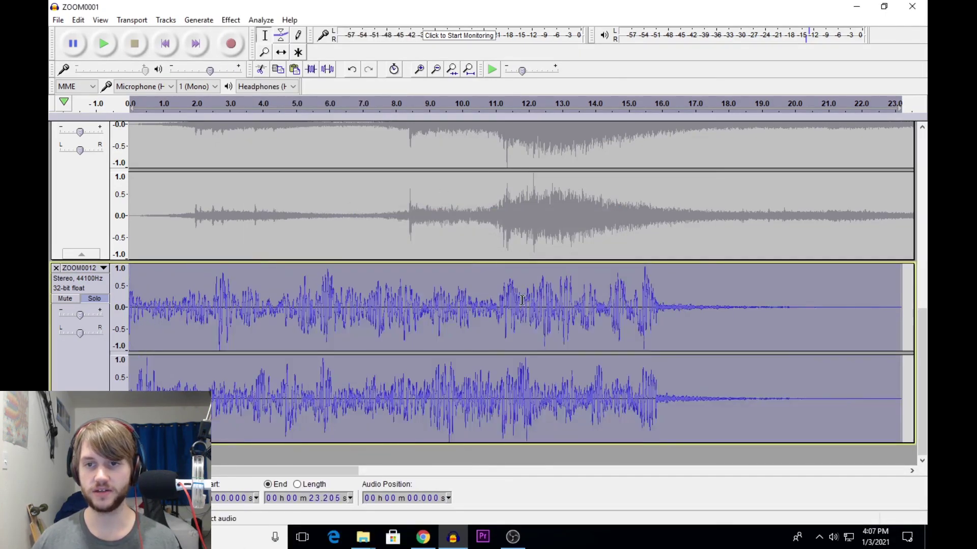
click(232, 19)
click(295, 253)
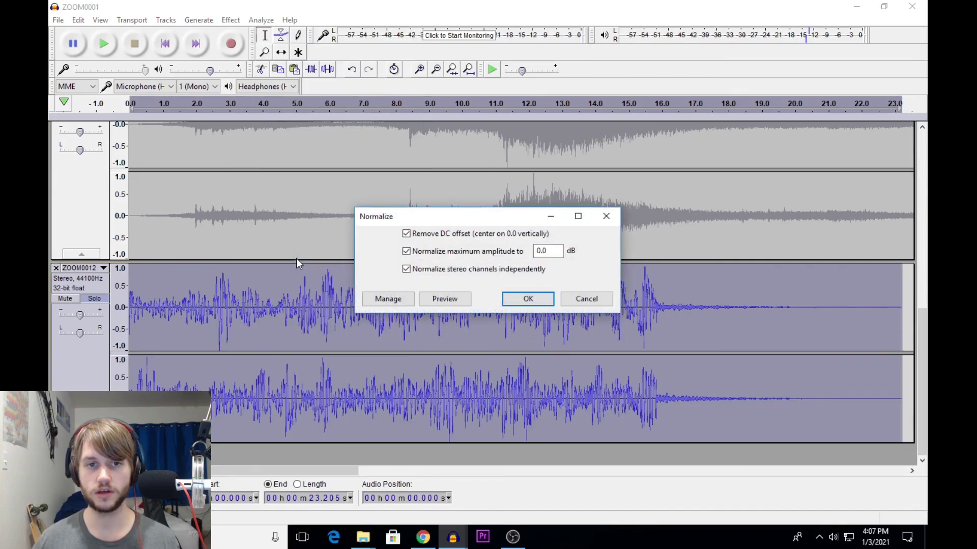
click(527, 300)
Reverse the ZOOM0012 track and delete about 3.3 seconds of near-silence from its beginning.
click(232, 22)
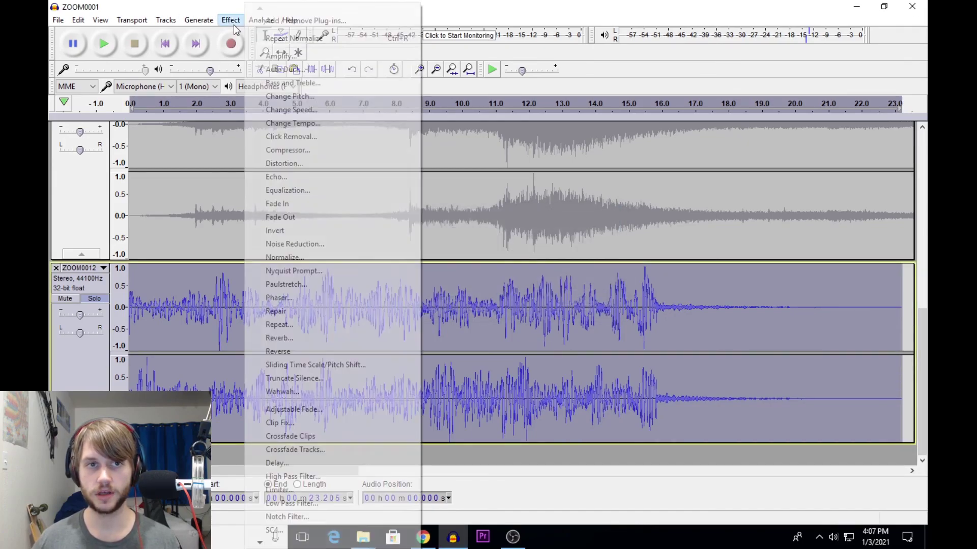
click(310, 352)
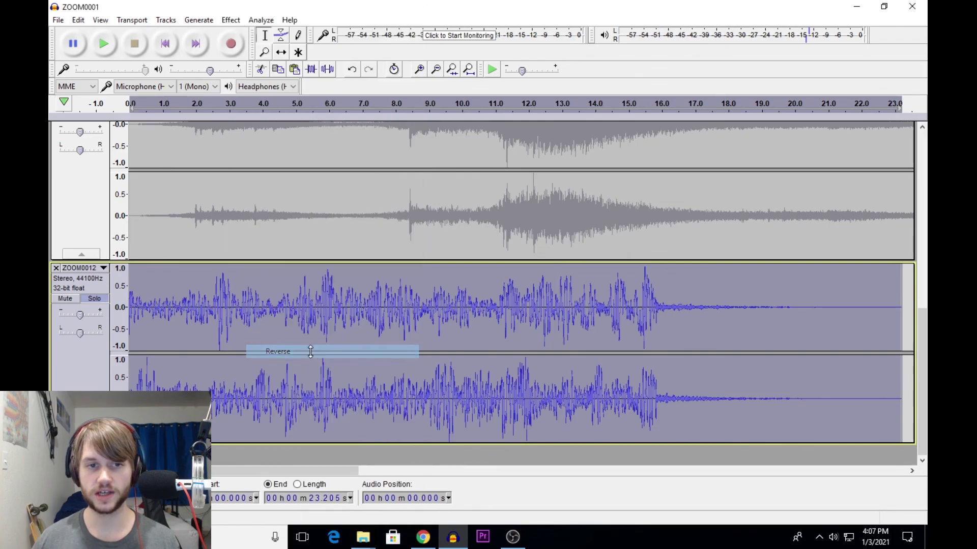
drag(237, 307, 50, 310)
key(Delete)
Apply Repair to the few samples around the sharp waveform jump at about 4.067 seconds in ZOOM0012.
scroll(270, 322, up, 8)
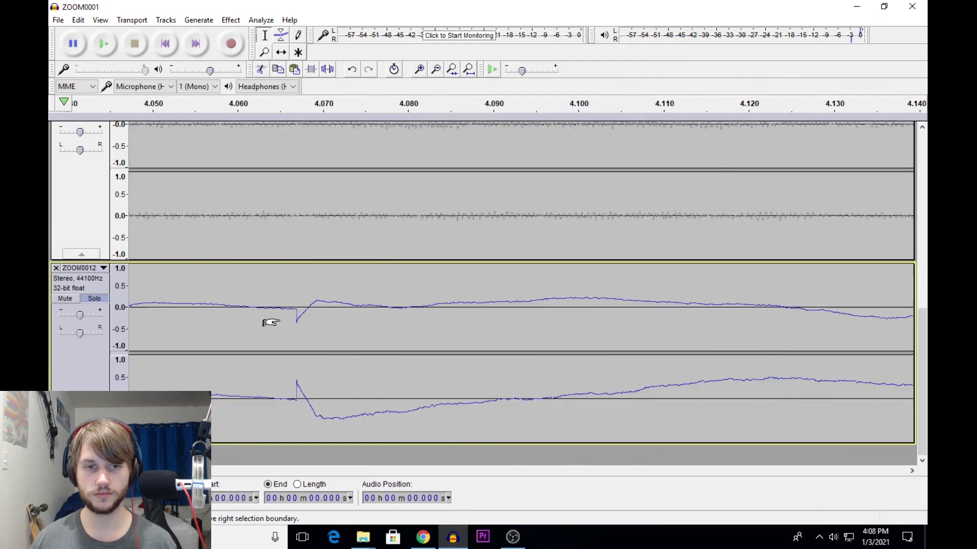
scroll(288, 312, up, 5)
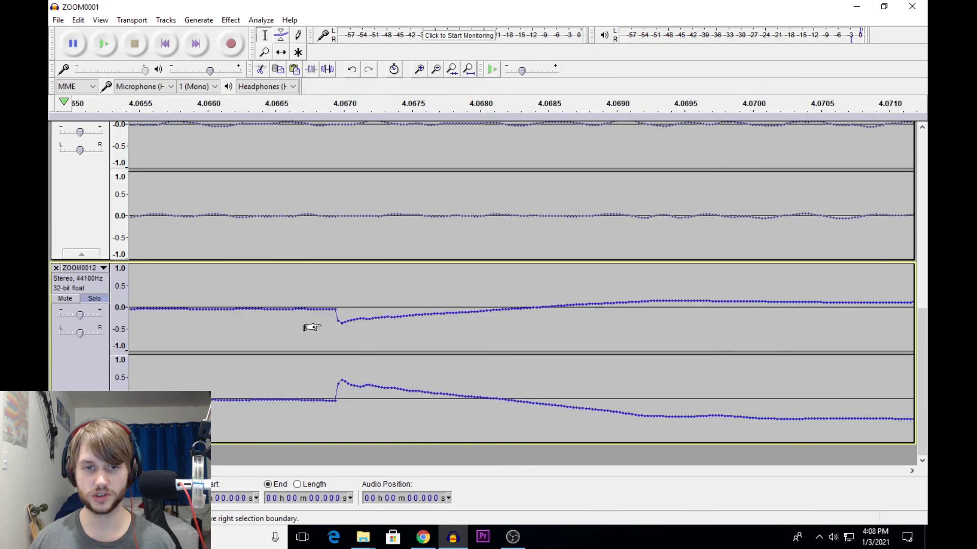
drag(374, 321, 344, 320)
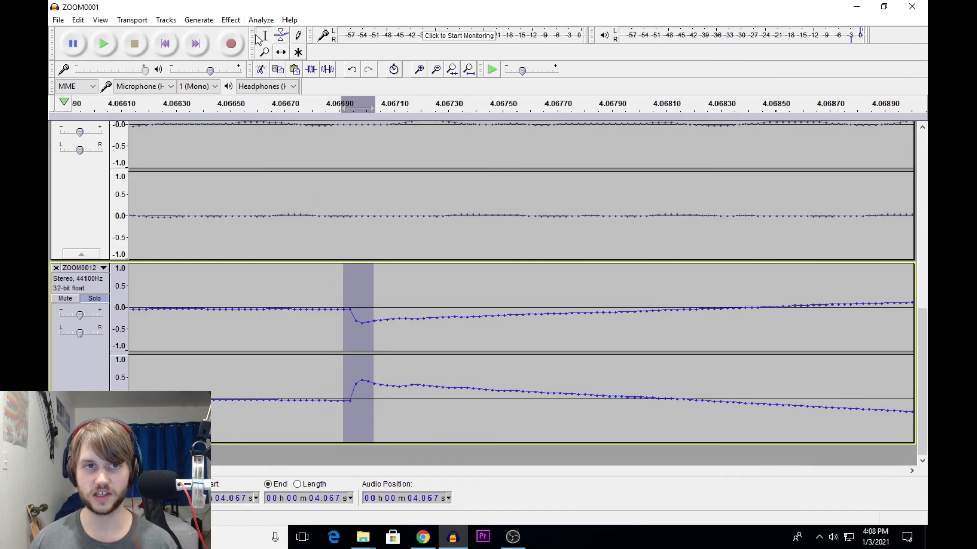
click(235, 22)
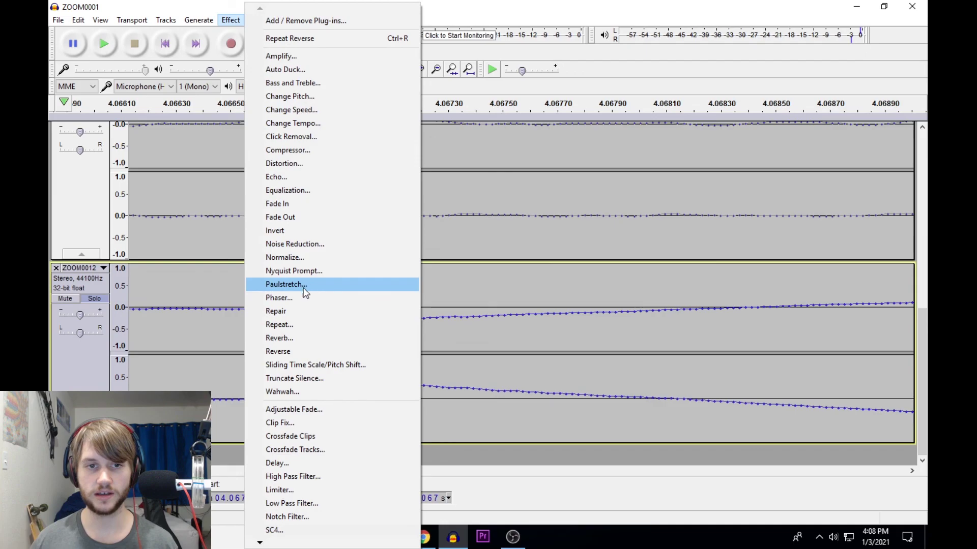
click(301, 310)
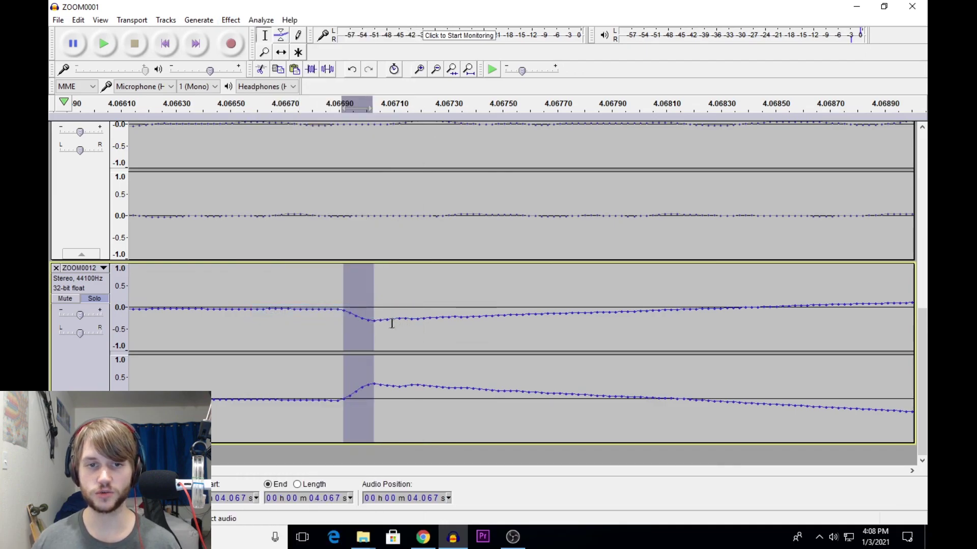
Repair wider stretches of ZOOM0012 around the same jump, including about 4.067 to 4.068 seconds.
scroll(346, 295, down, 10)
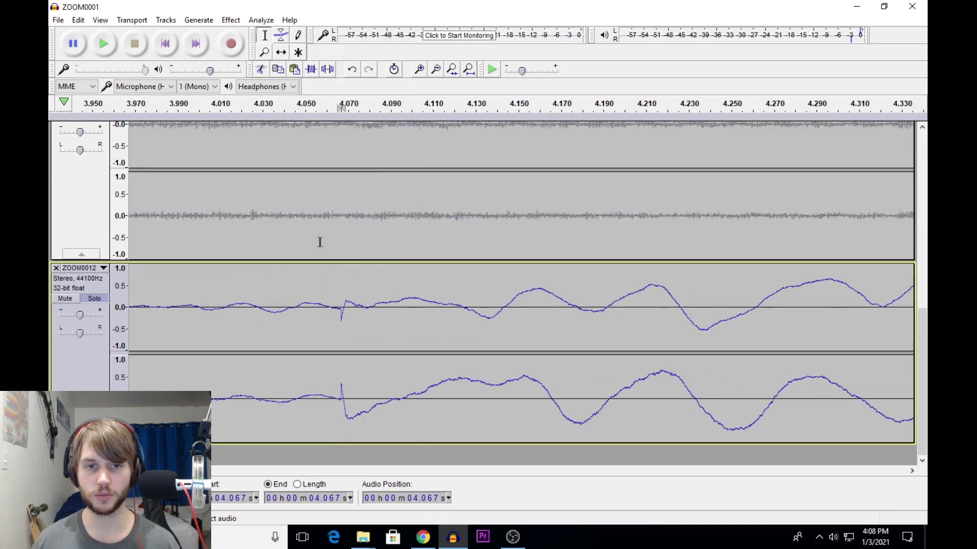
click(231, 102)
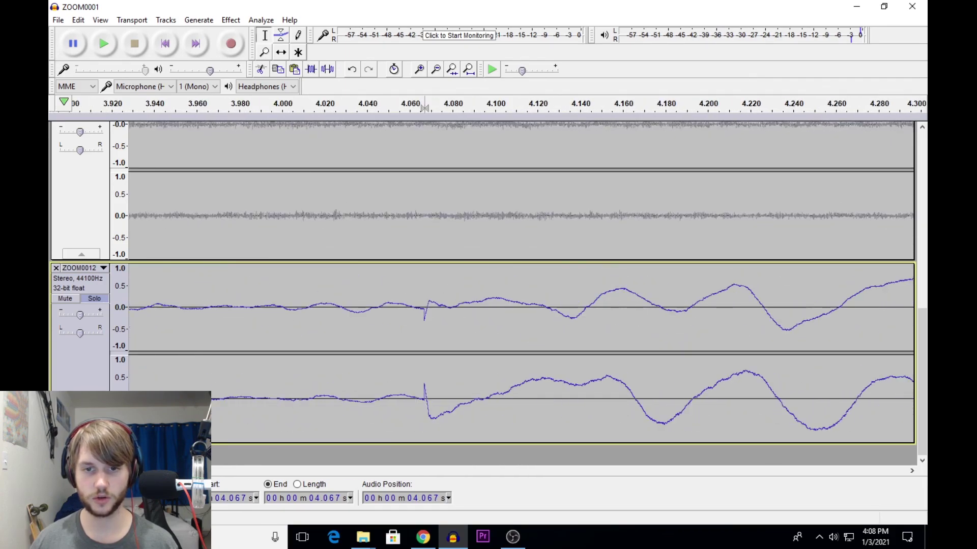
ctrl+scroll(292, 414, up, 7)
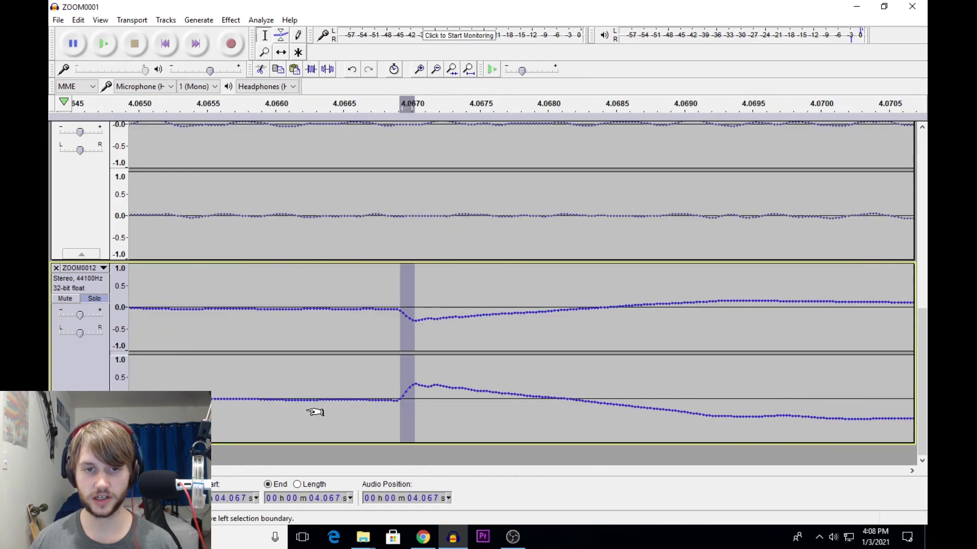
drag(400, 401, 570, 427)
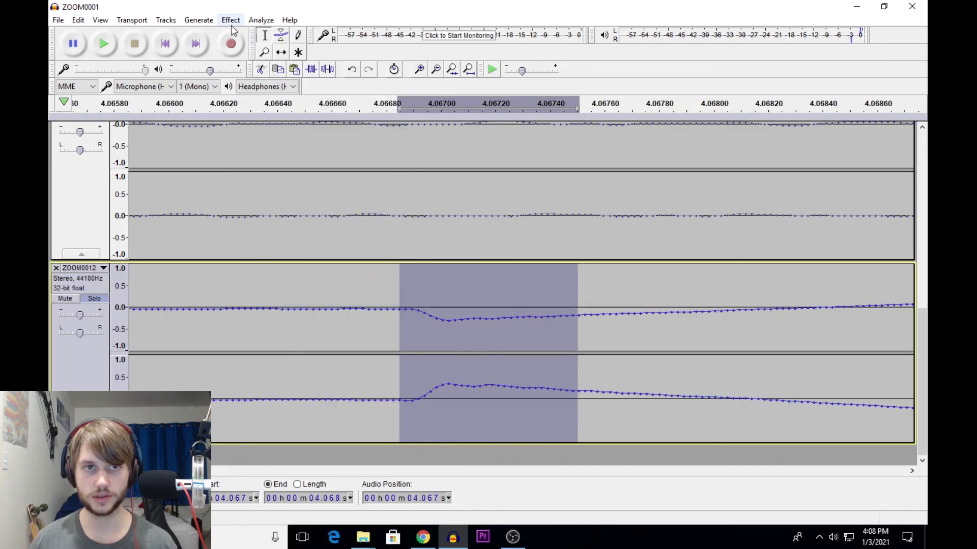
click(231, 22)
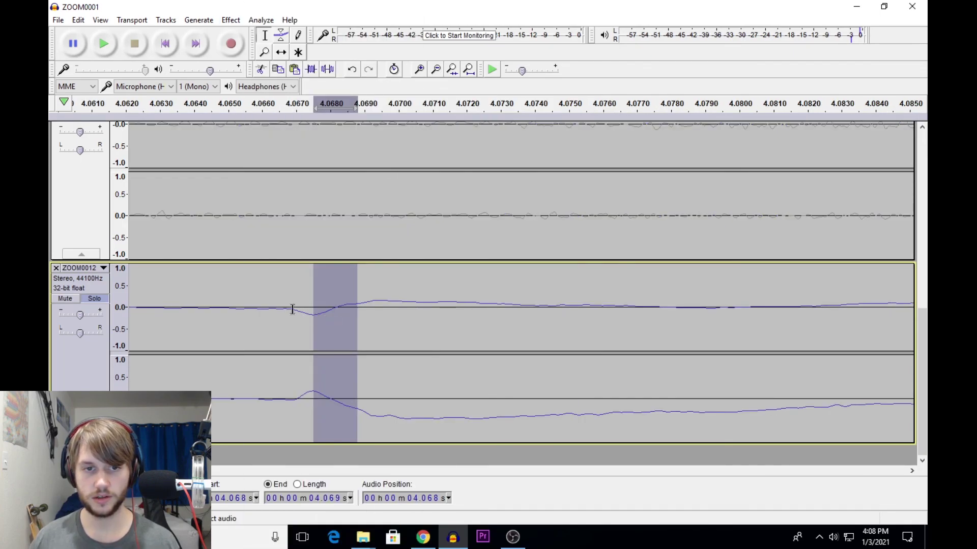
drag(293, 309, 344, 319)
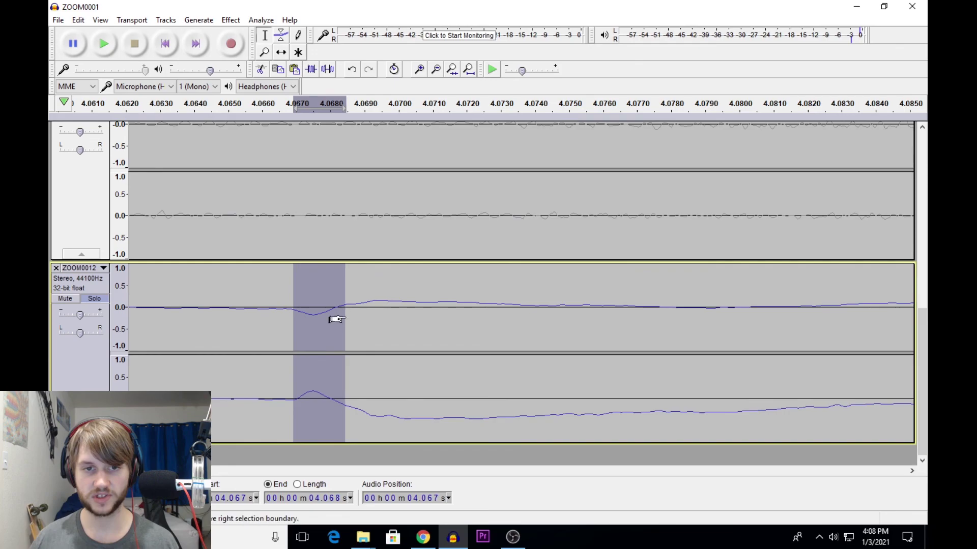
click(229, 19)
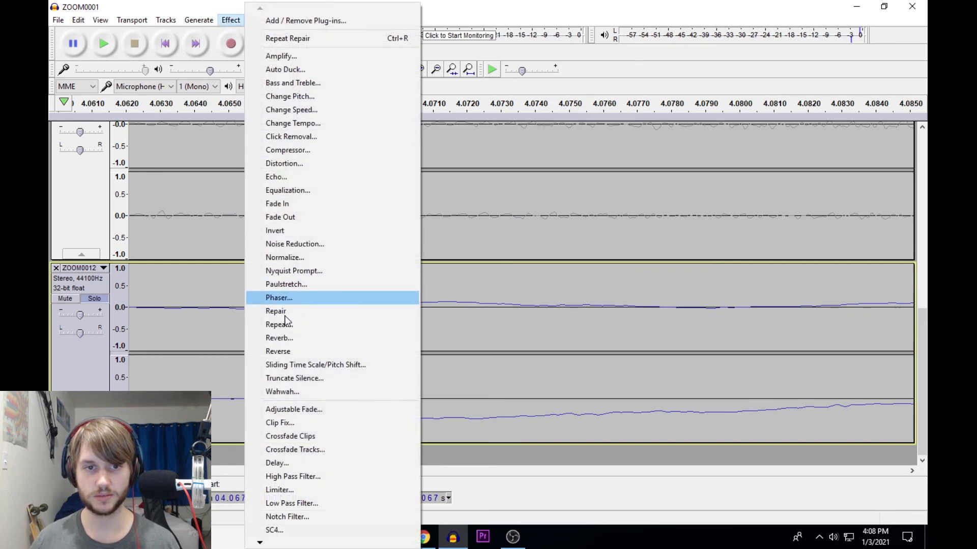
click(284, 310)
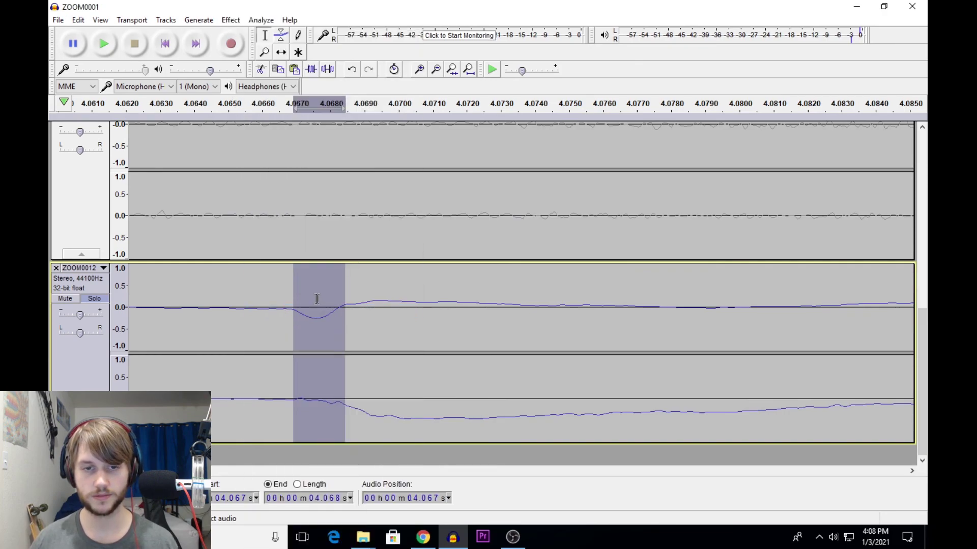
Smooth the remaining dip at about 4.067 seconds in ZOOM0012 with another Repair over a slightly wider selection.
scroll(316, 299, down, 6)
click(238, 115)
click(239, 118)
scroll(310, 310, up, 3)
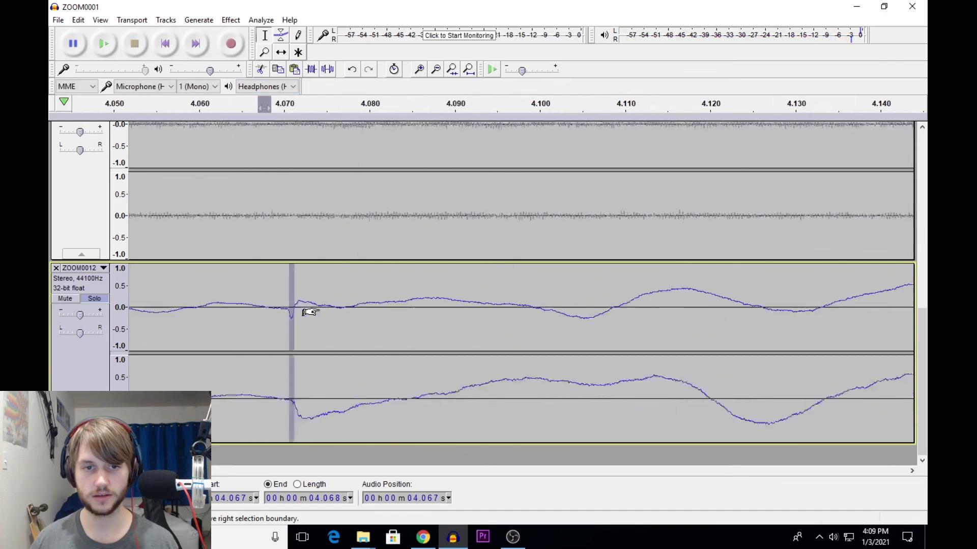
scroll(310, 312, up, 1)
key(alt+c)
click(282, 316)
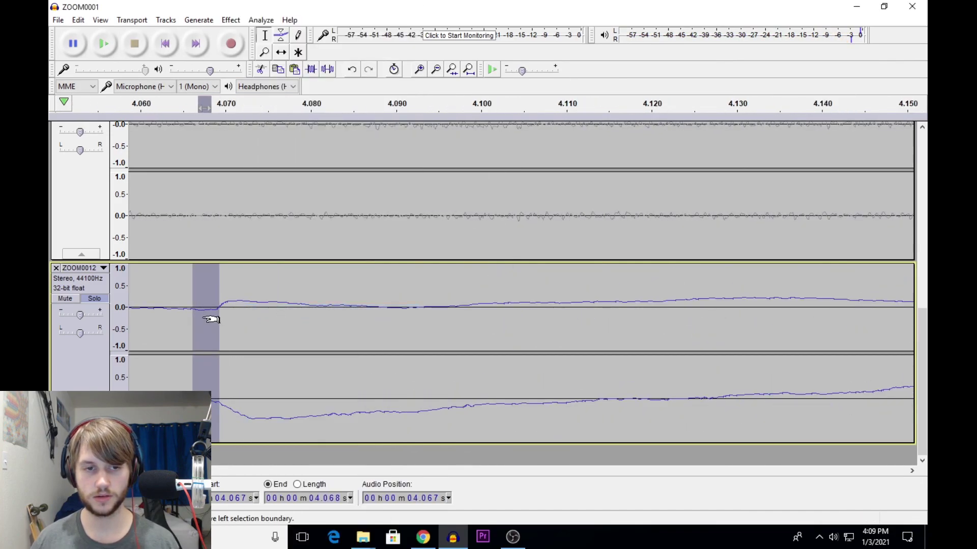
Play back ZOOM0012 from just before the repaired spot to check the transition.
scroll(211, 319, down, 4)
scroll(224, 300, down, 1)
click(170, 295)
key(space)
key(space)
scroll(261, 316, down, 4)
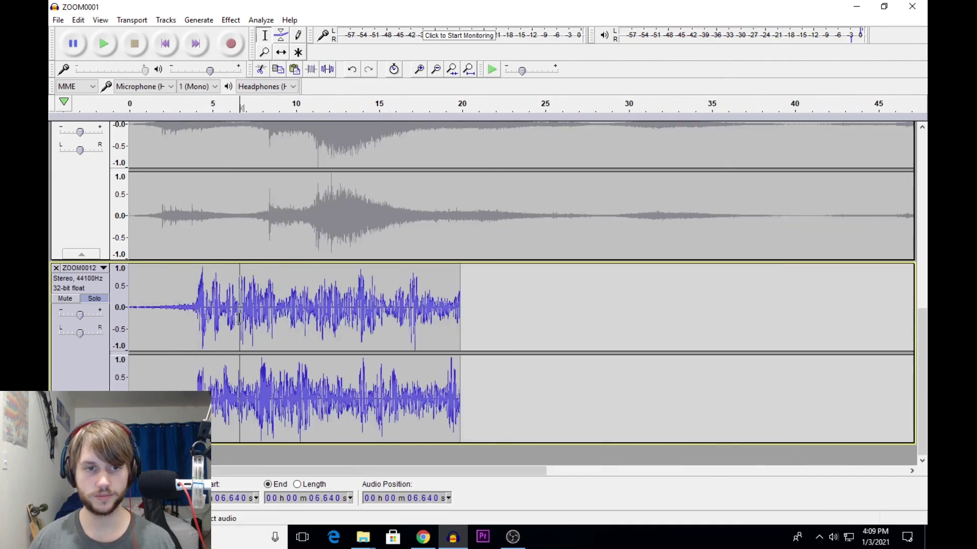
Add silence after the ZOOM0012 clip, from about 19.9 to 36.8 seconds.
double_click(239, 315)
click(476, 315)
drag(460, 315, 742, 317)
click(230, 19)
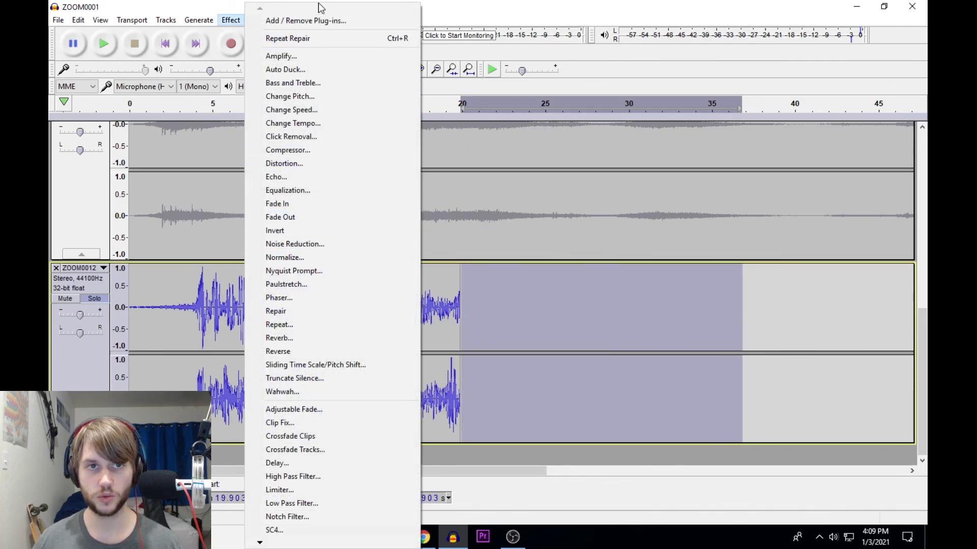
click(466, 309)
key(ctrl+l)
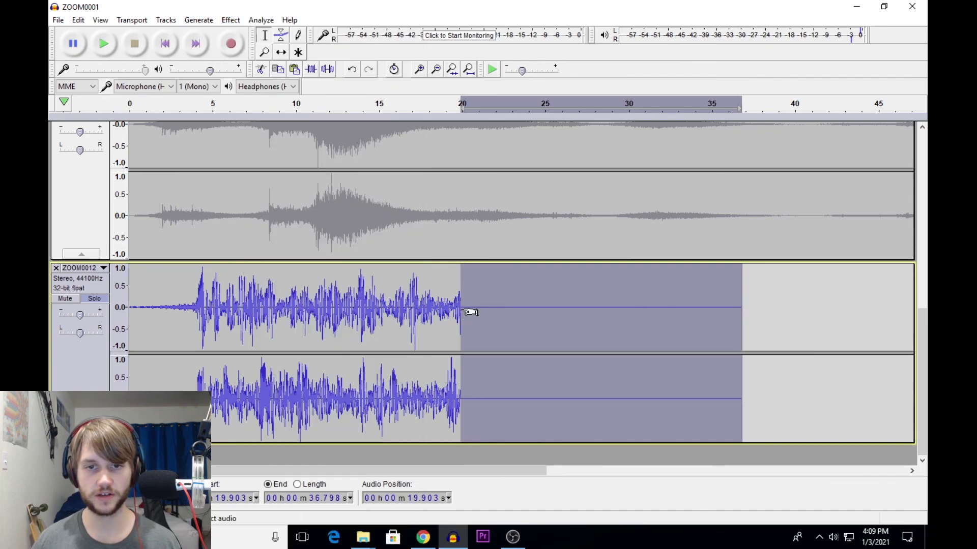
Apply Reverb to the whole extended ZOOM0012 track and normalize it to 0.0 dB with stereo channels handled independently.
double_click(406, 288)
click(231, 20)
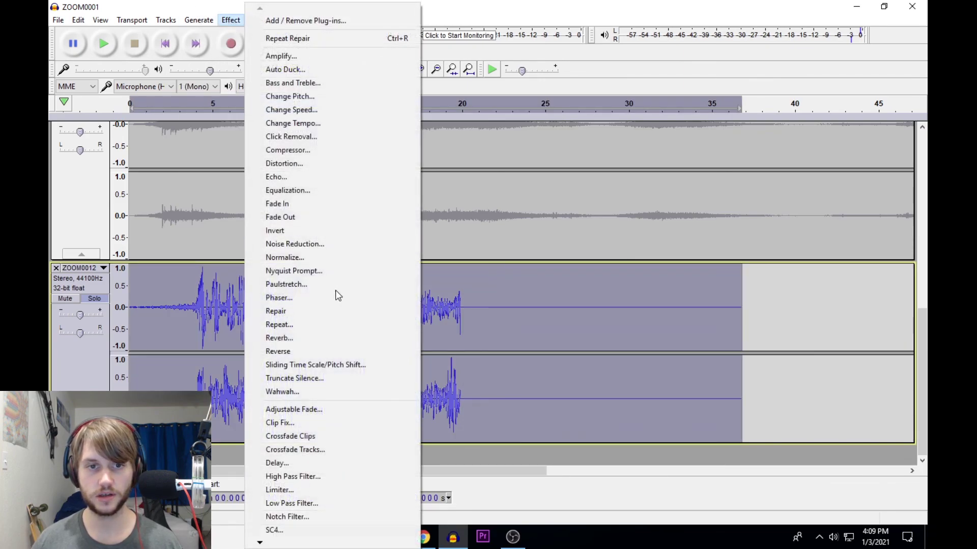
click(320, 338)
click(528, 371)
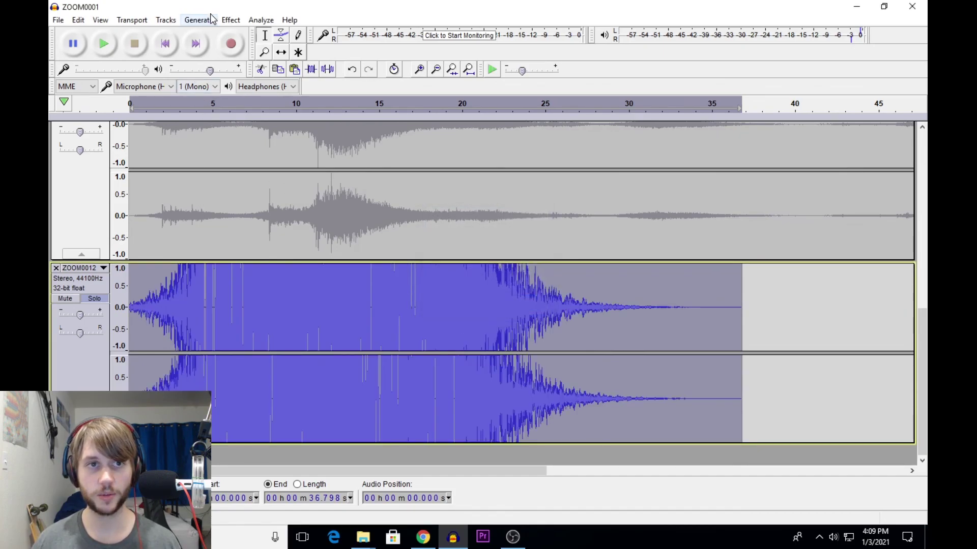
click(231, 20)
click(301, 258)
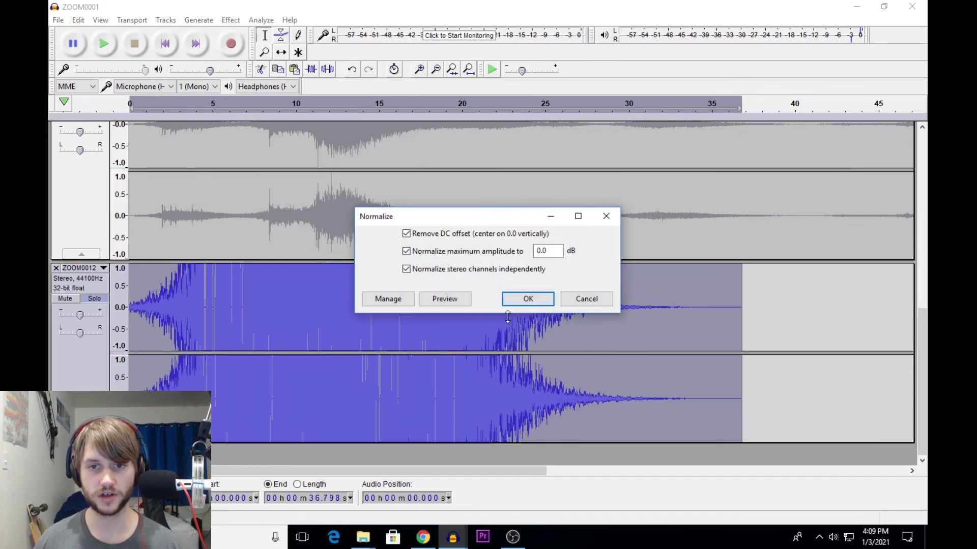
click(527, 299)
Play back ZOOM0012 and repair the waveform jump between about 19.901 and 19.903 seconds.
click(214, 104)
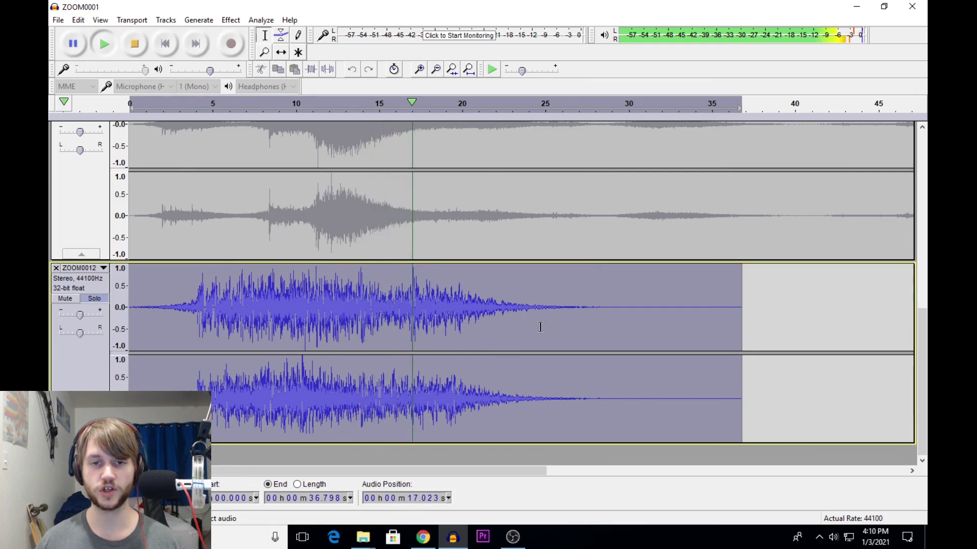
key(space)
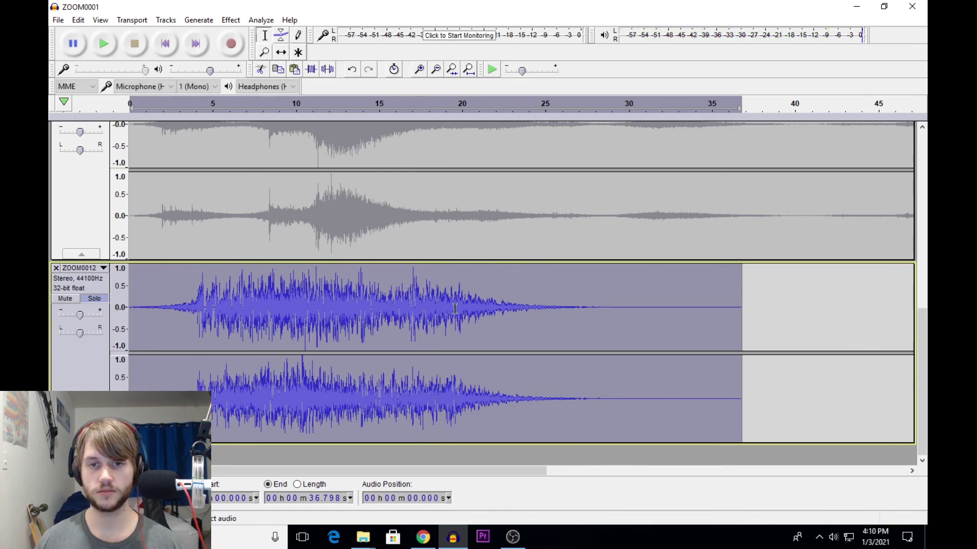
scroll(452, 312, up, 6)
scroll(319, 313, up, 1)
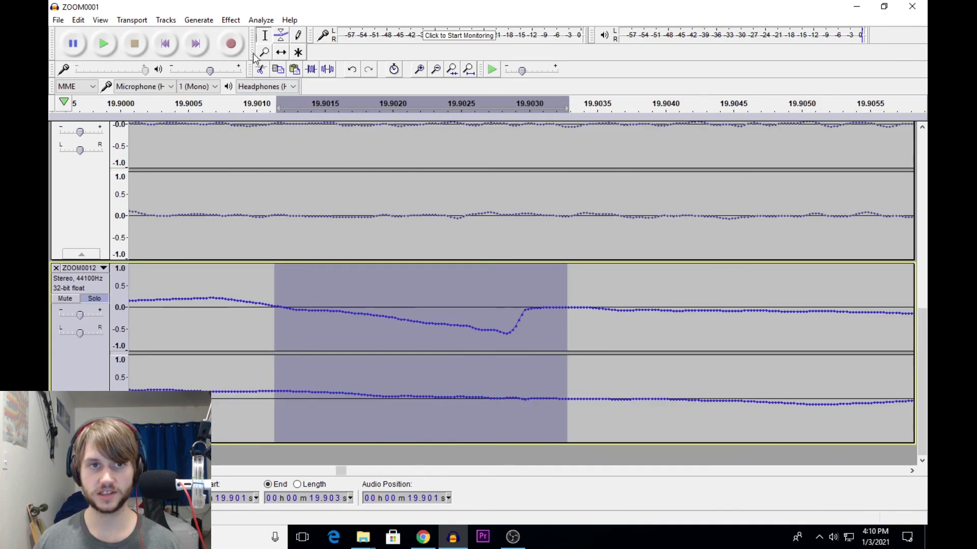
click(230, 20)
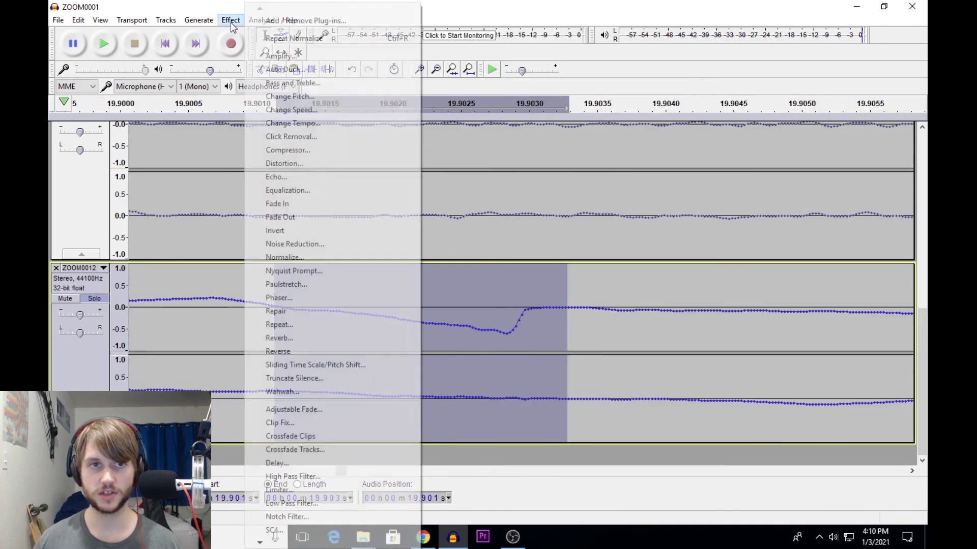
click(300, 310)
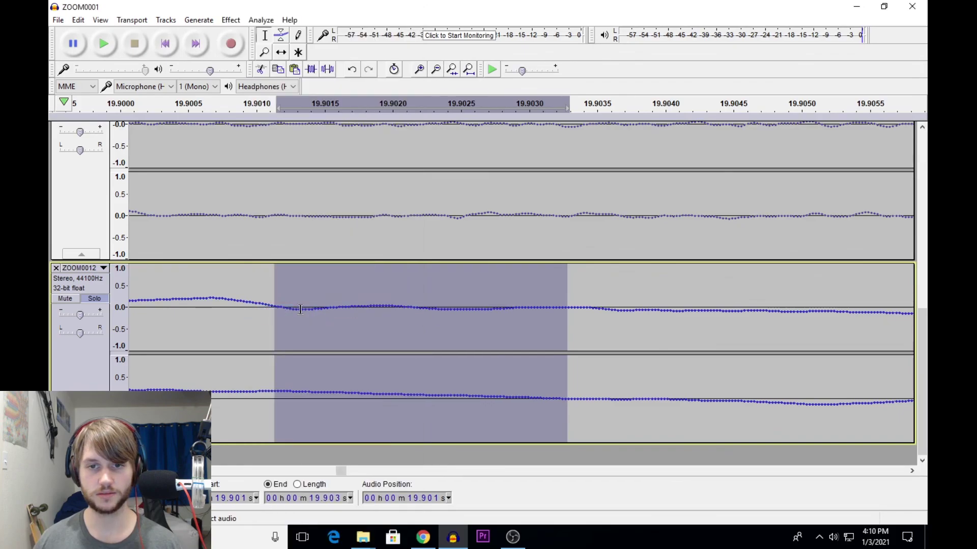
Play back the repaired ZOOM0012 track and delete its silent tail from about 28.3 seconds to the end.
scroll(340, 305, down, 9)
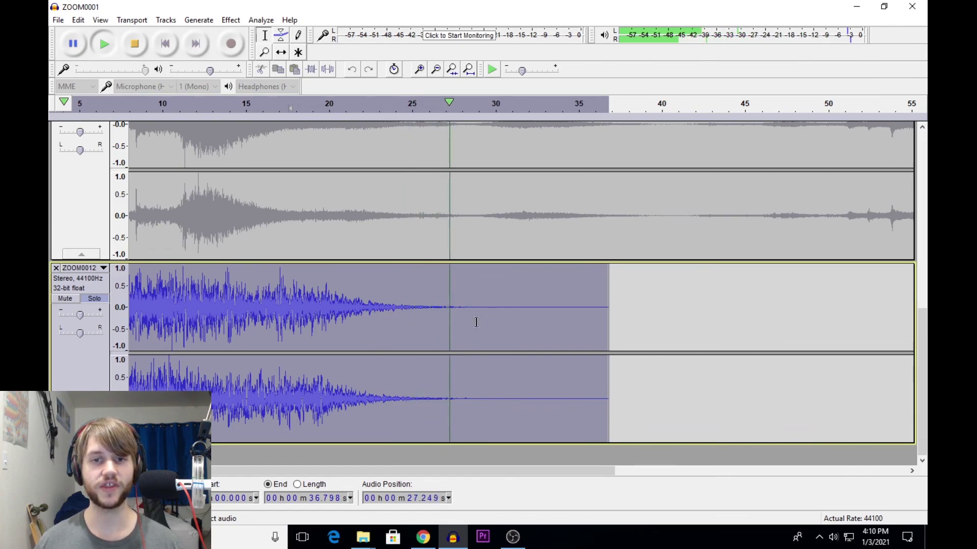
key(space)
drag(469, 306, 604, 307)
key(Delete)
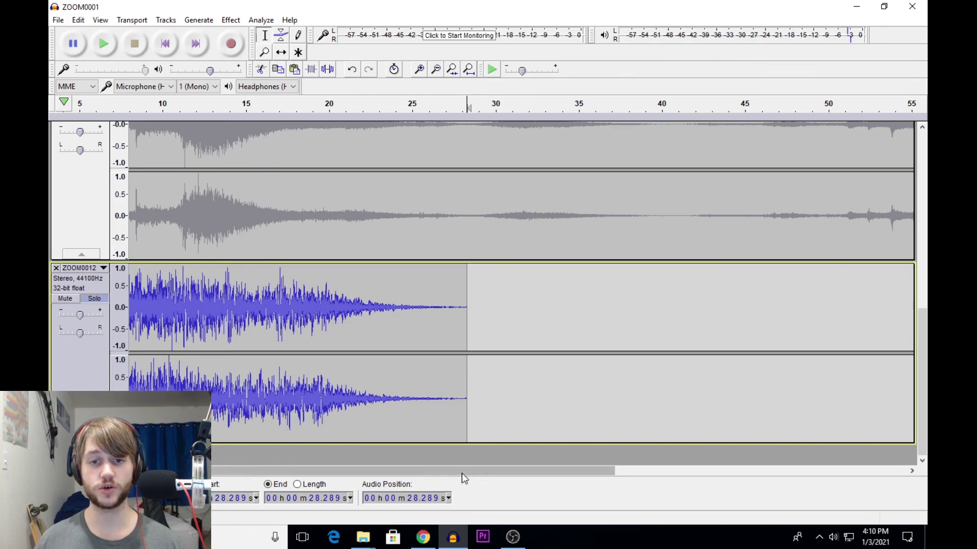
Review the full waveforms of the processed tracks from ZOOM0005 to ZOOM0012.
drag(441, 471, 299, 484)
ctrl+scroll(273, 355, down, 3)
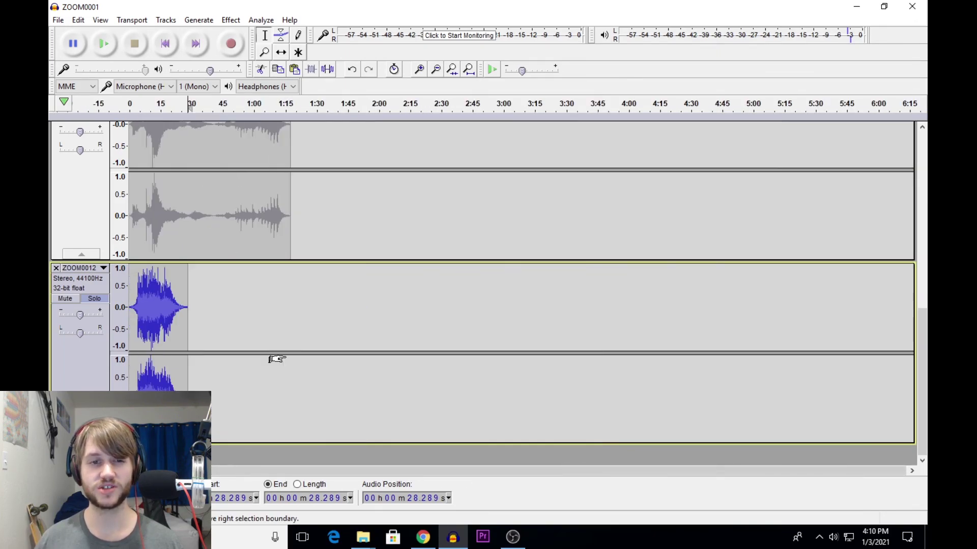
scroll(277, 355, up, 5)
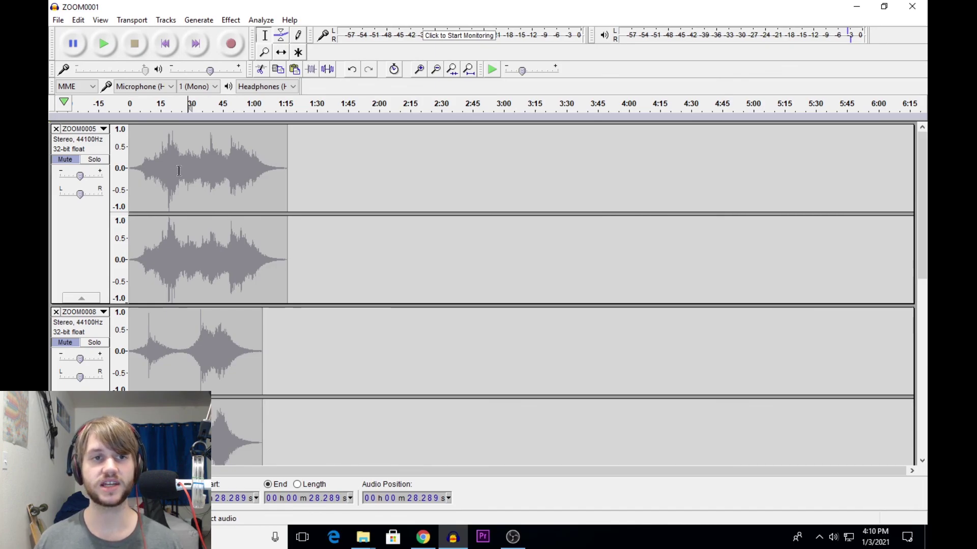
scroll(252, 168, down, 10)
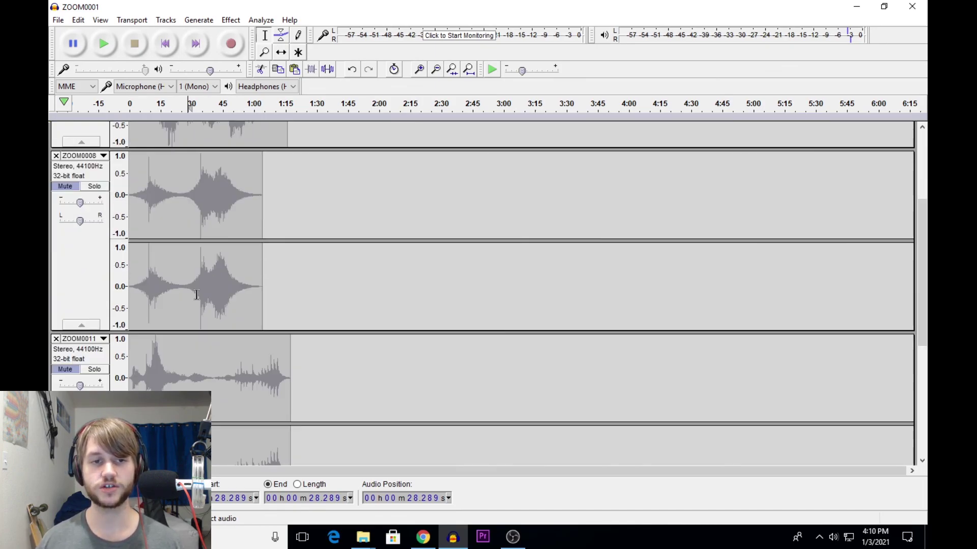
click(200, 342)
scroll(199, 313, up, 5)
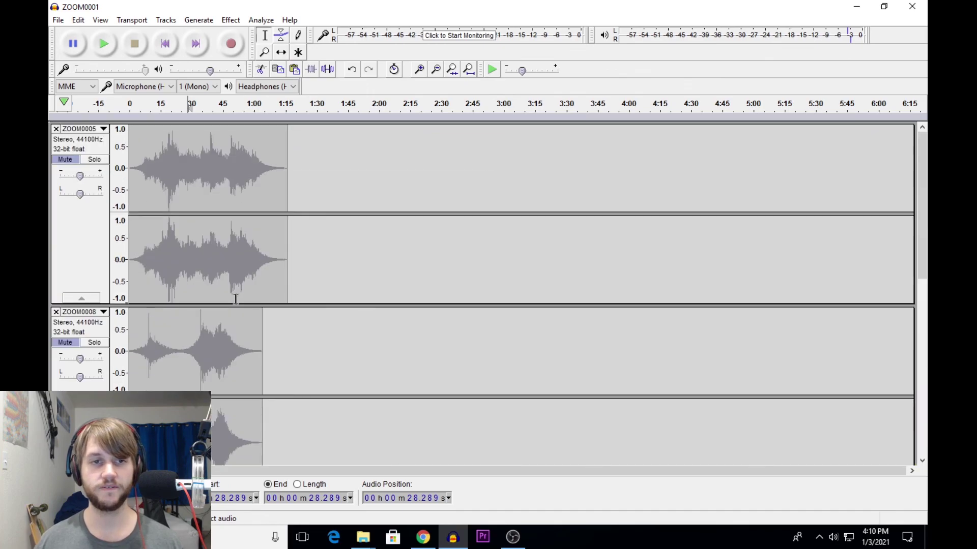